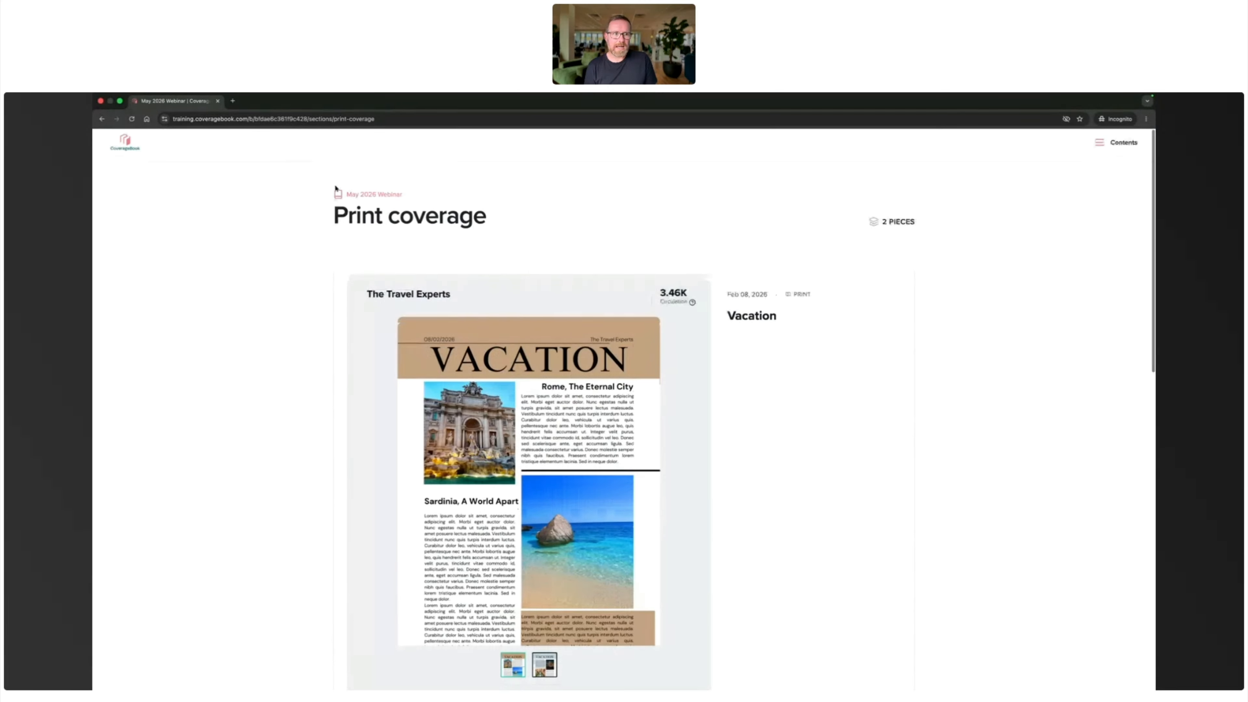
# - Go to the cover of the May 2026 Webinar report and look over its summary, highlights and section previews
pyautogui.click(1101, 144)
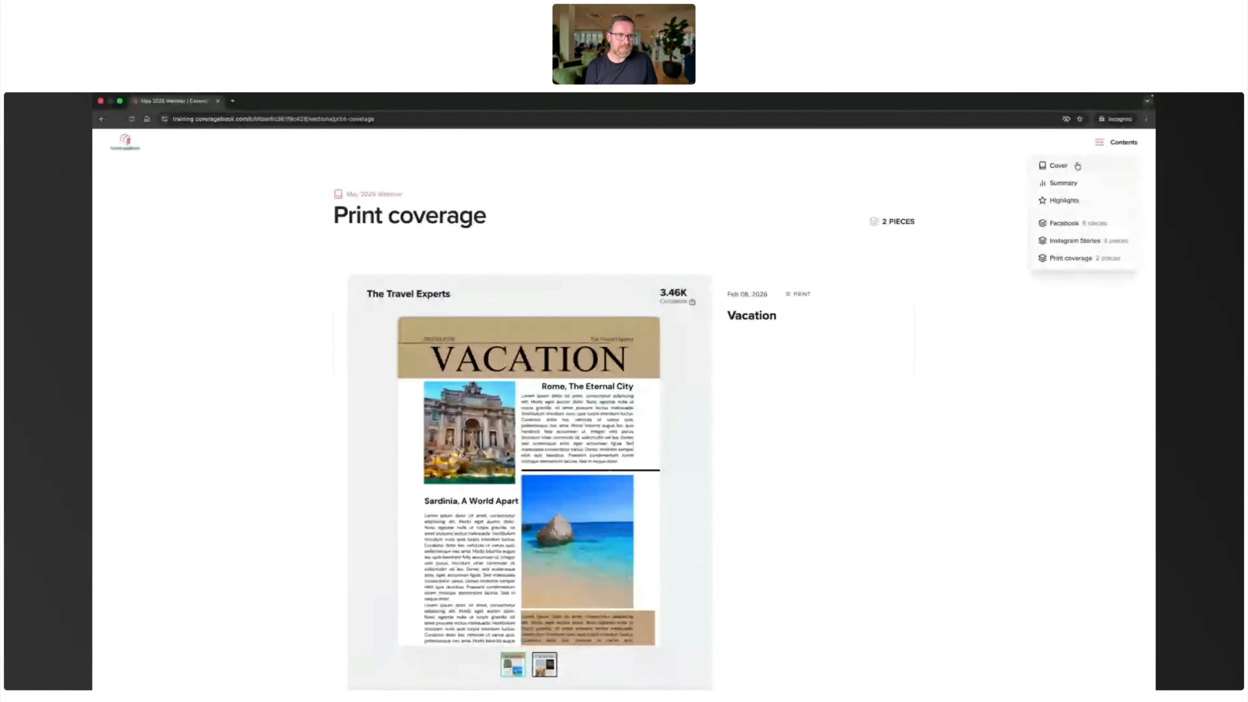
pyautogui.click(1062, 166)
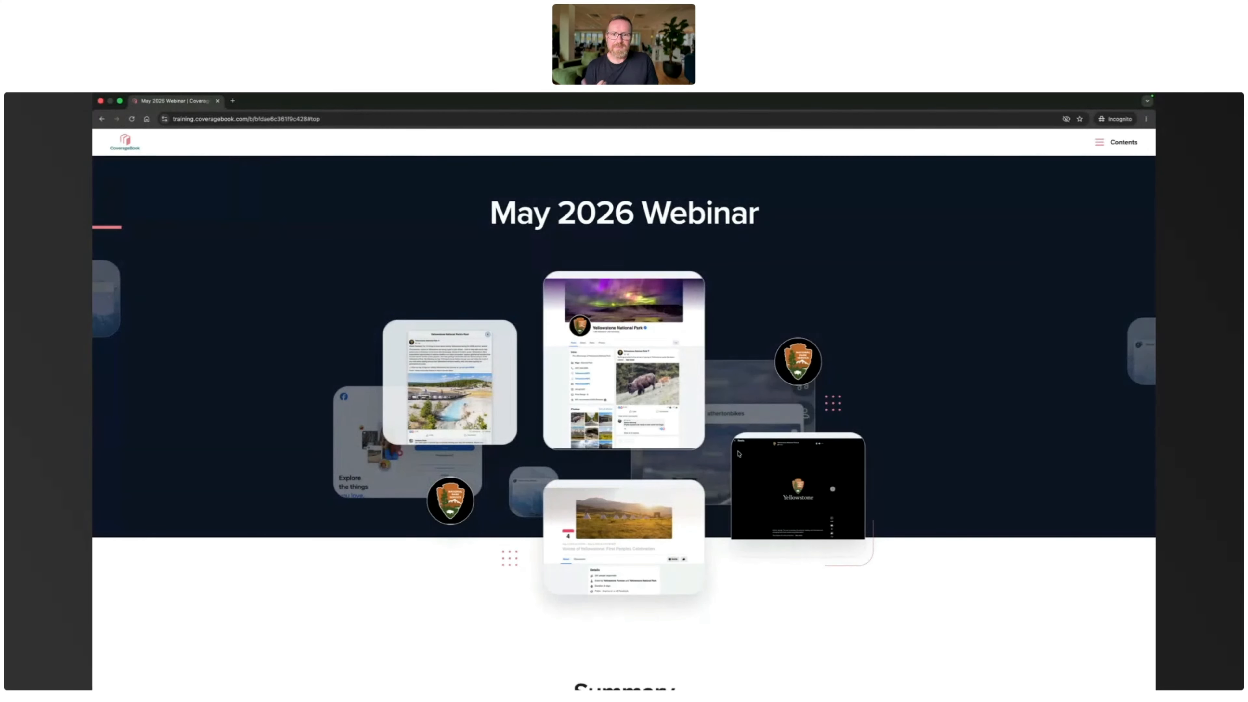
pyautogui.scroll(-6, 738, 452)
pyautogui.scroll(-15, 738, 453)
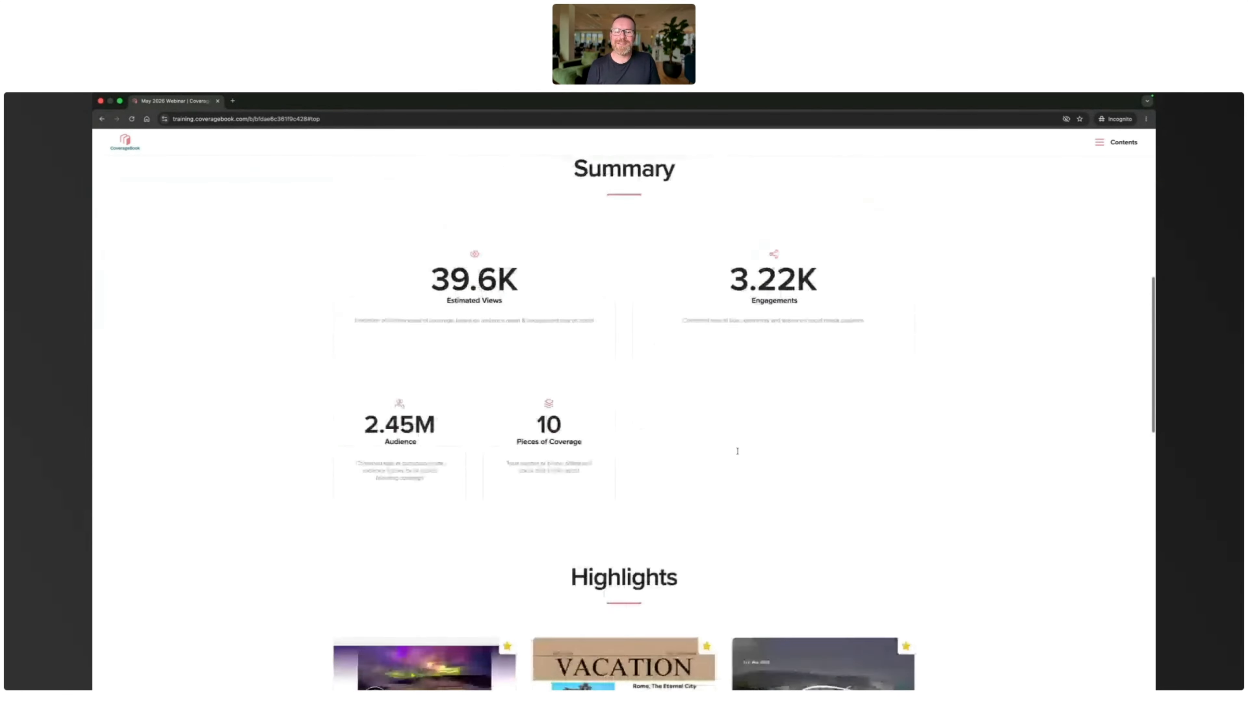
pyautogui.scroll(-3, 738, 453)
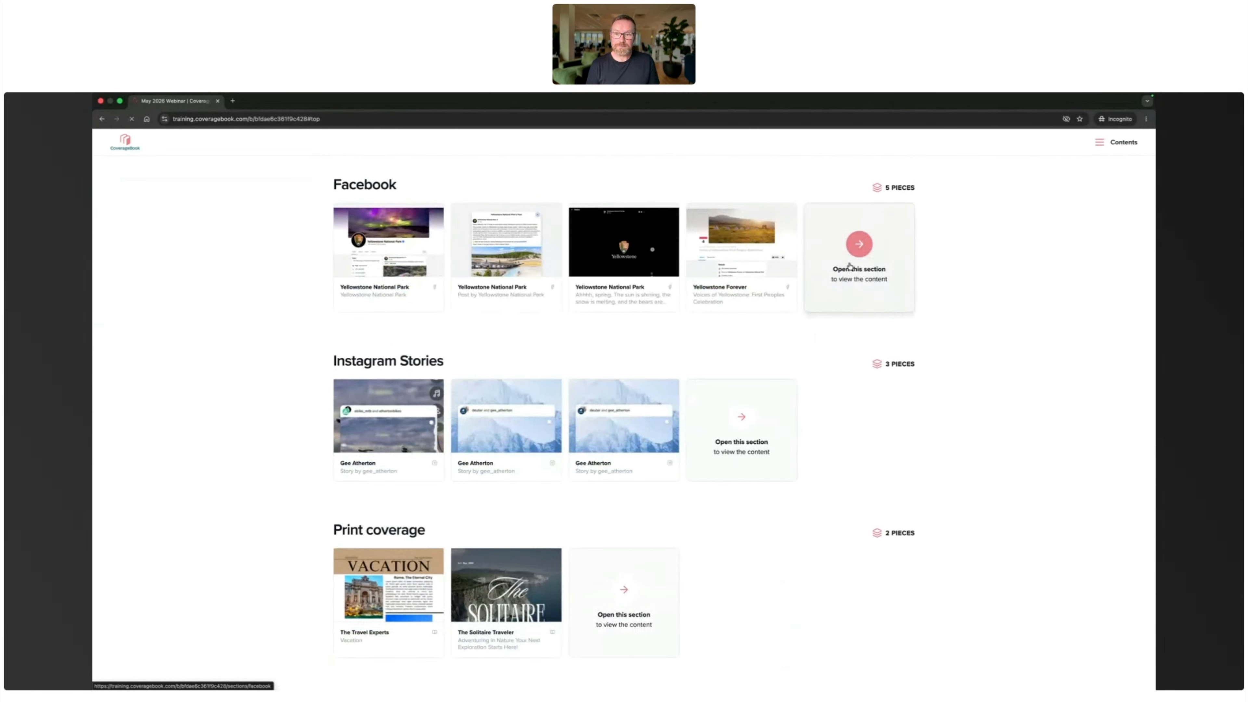
# - Open the report's Facebook section and review the Yellowstone page, post, reel and event coverage pieces
pyautogui.click(849, 266)
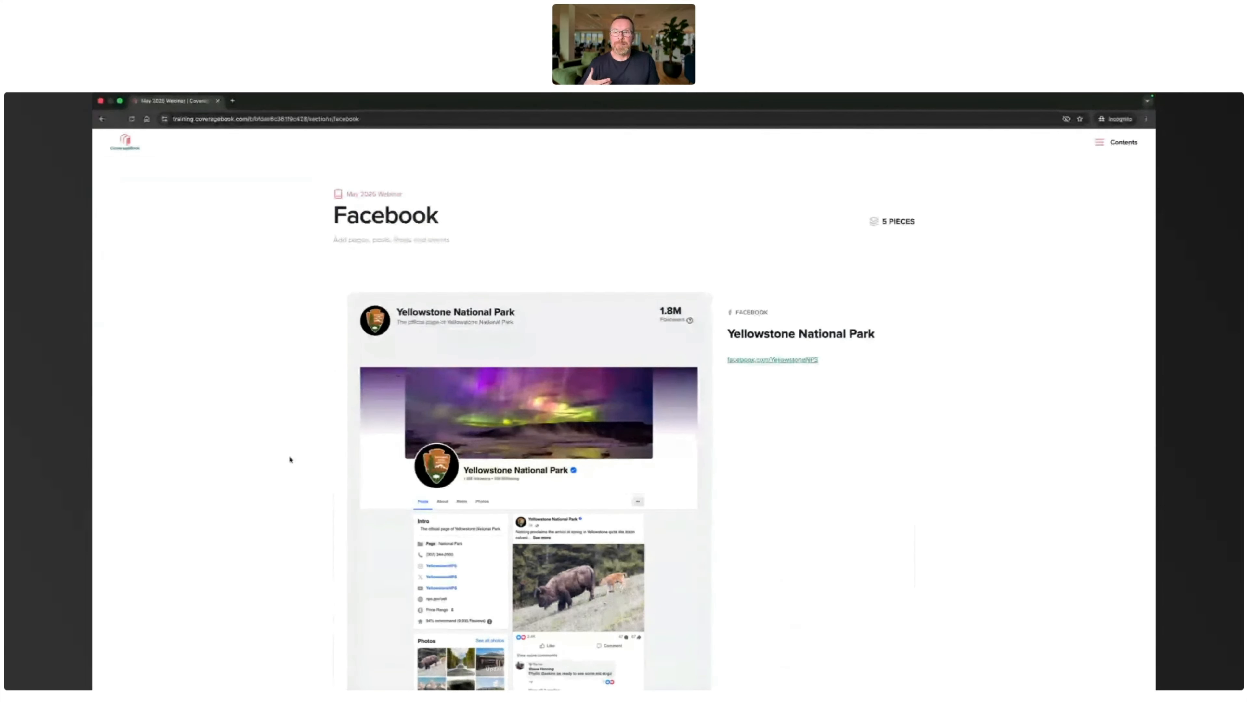
pyautogui.scroll(-2, 290, 459)
pyautogui.scroll(-1, 290, 460)
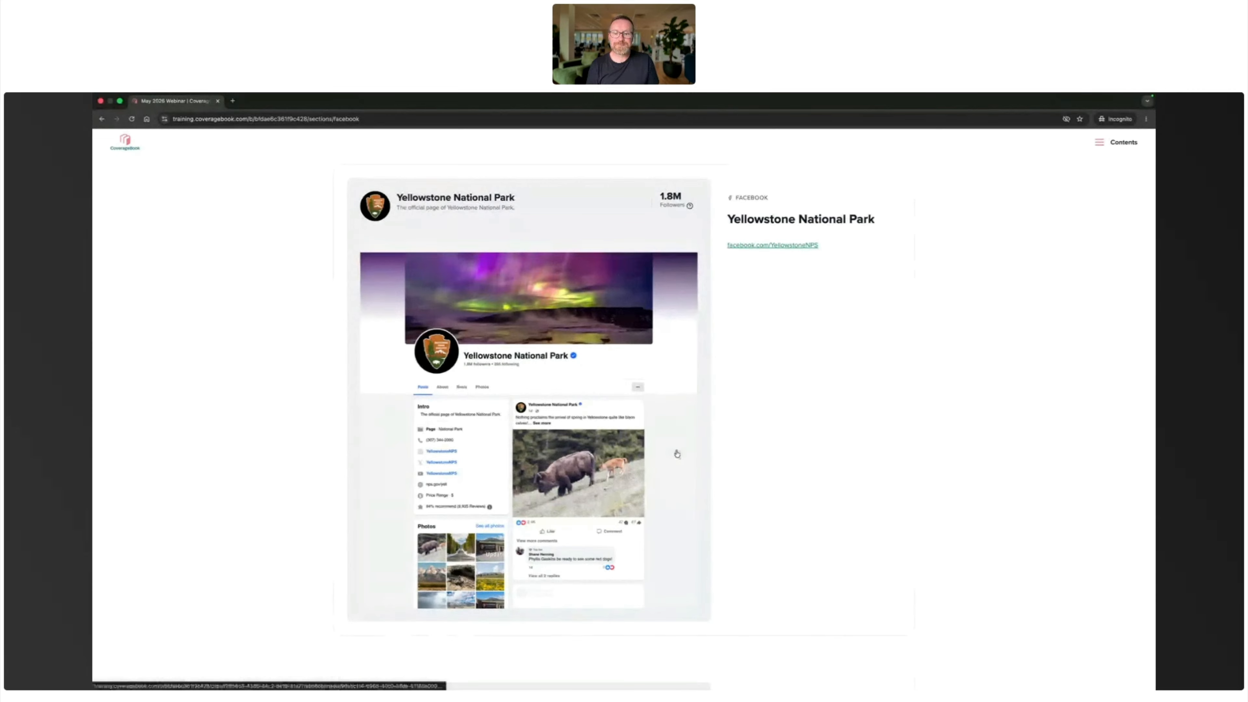
pyautogui.scroll(-5, 677, 444)
pyautogui.scroll(-6, 677, 440)
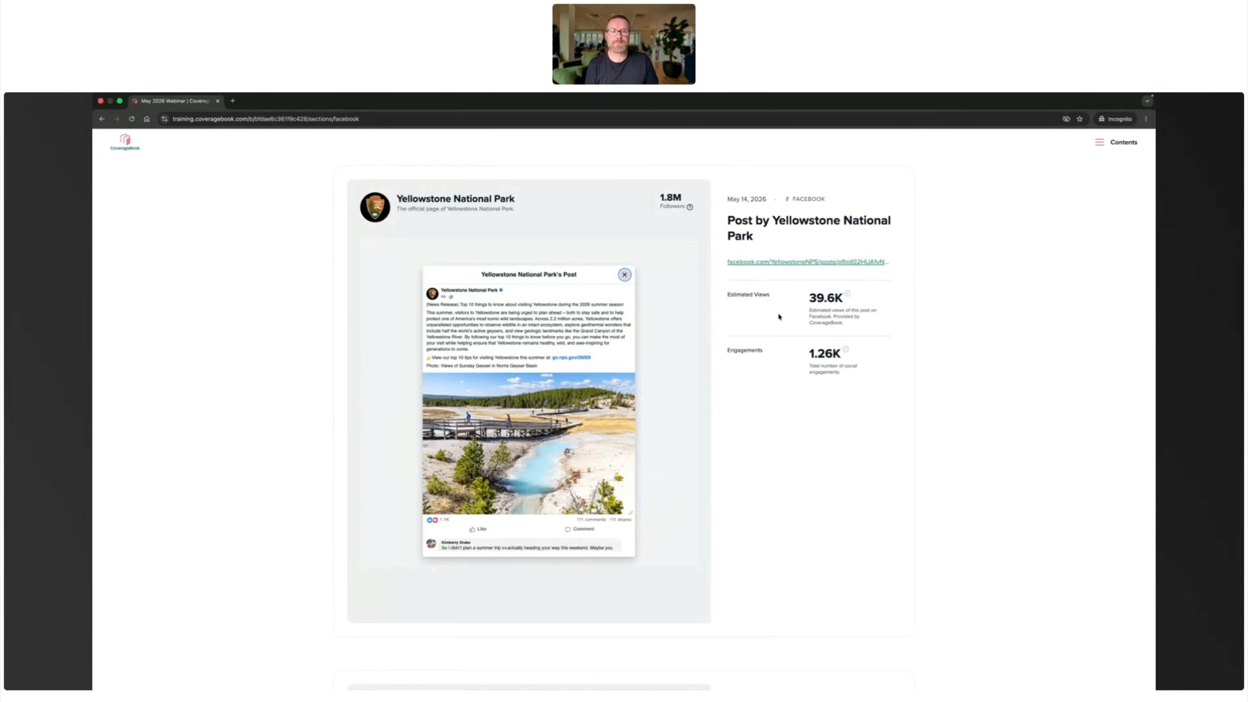
pyautogui.scroll(-3, 779, 317)
pyautogui.scroll(-10, 779, 316)
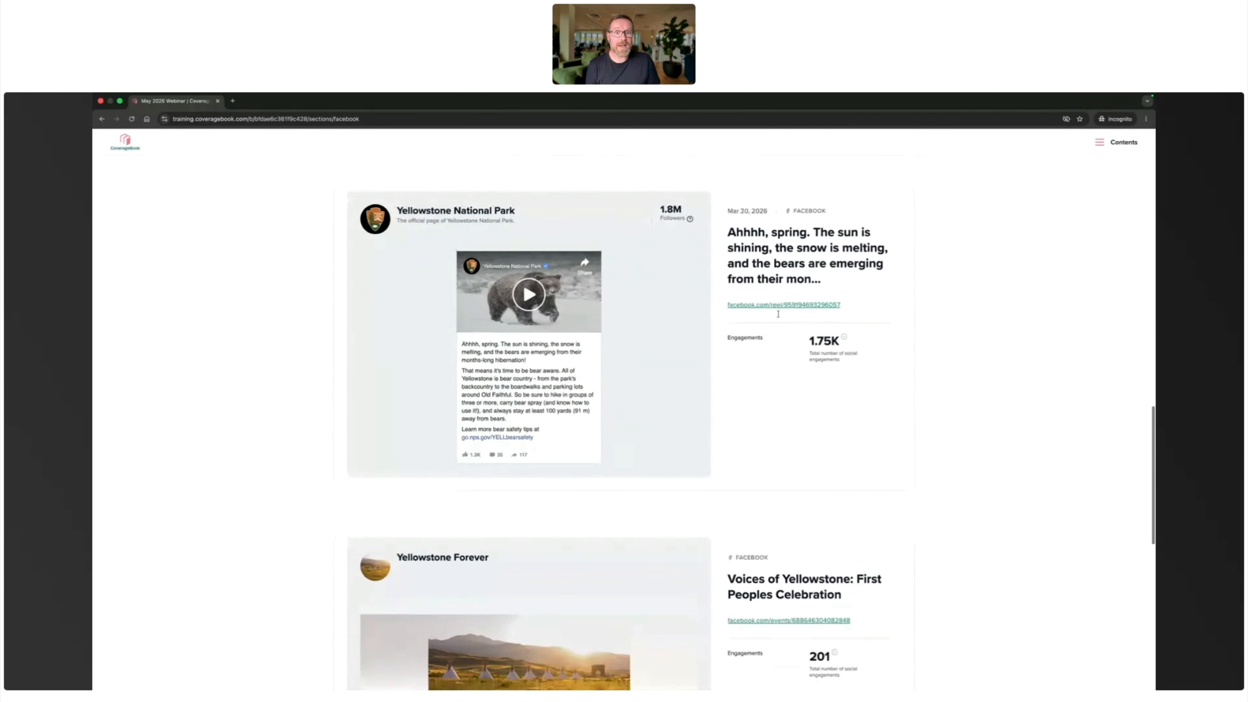
pyautogui.scroll(-1, 778, 313)
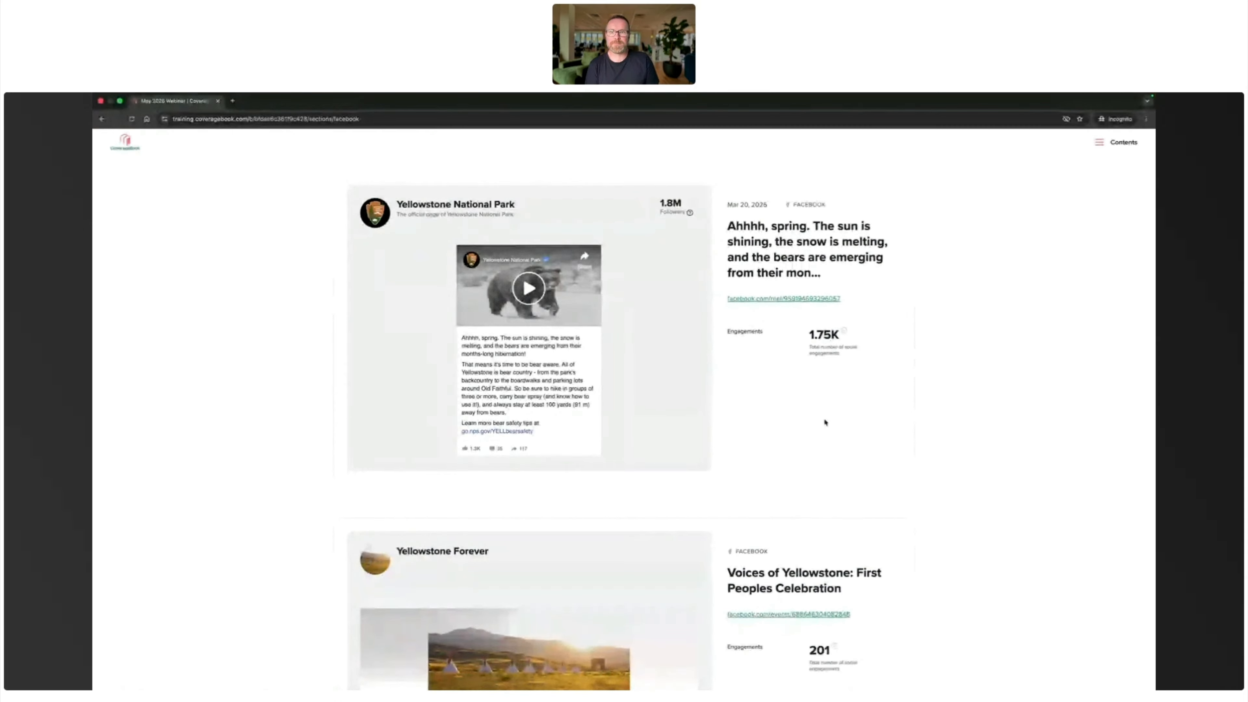
pyautogui.scroll(-6, 825, 422)
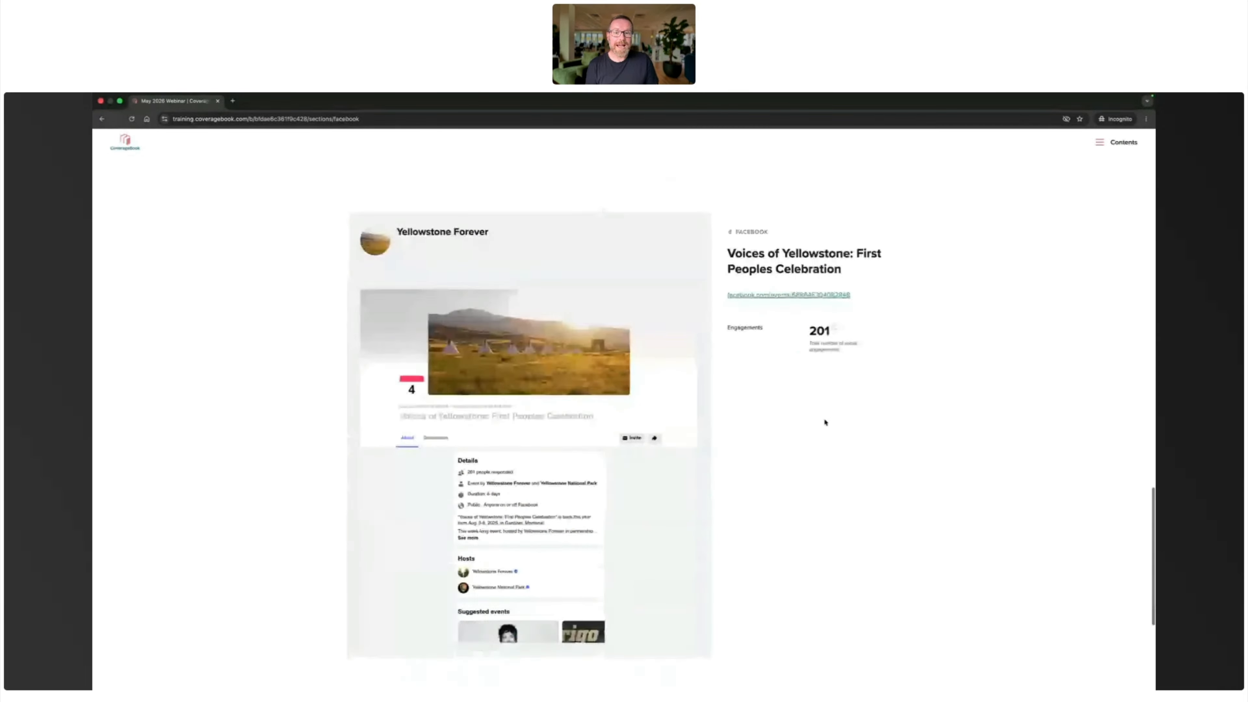
pyautogui.scroll(-1, 825, 422)
pyautogui.scroll(1, 824, 422)
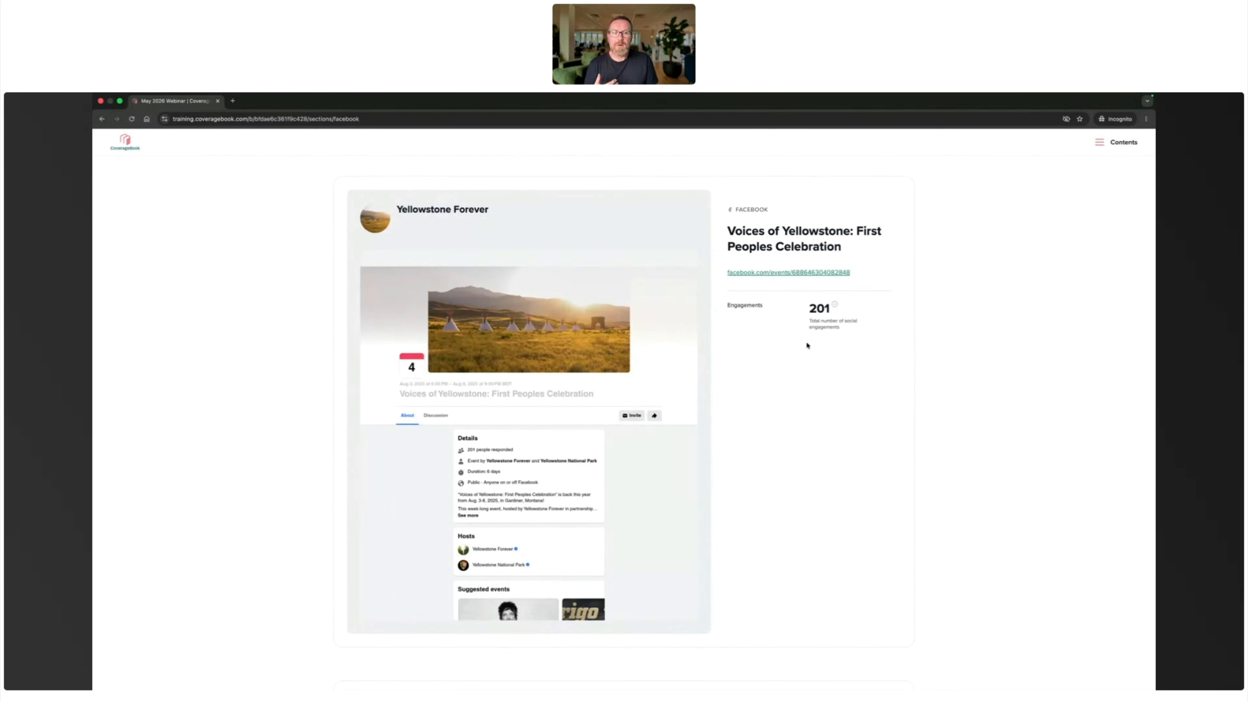
# - Switch to the Yellowstone National Park page on Facebook and inspect its page URL
pyautogui.hotkey('ctrl', 'Right')
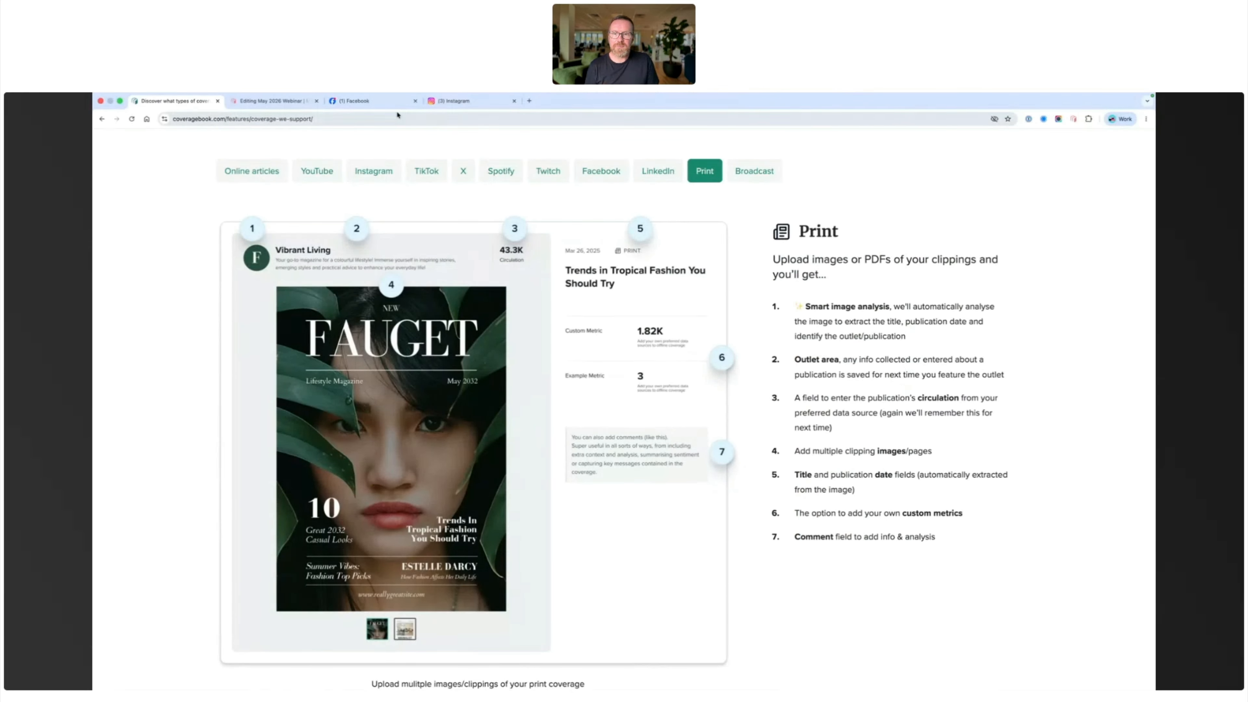
pyautogui.click(373, 101)
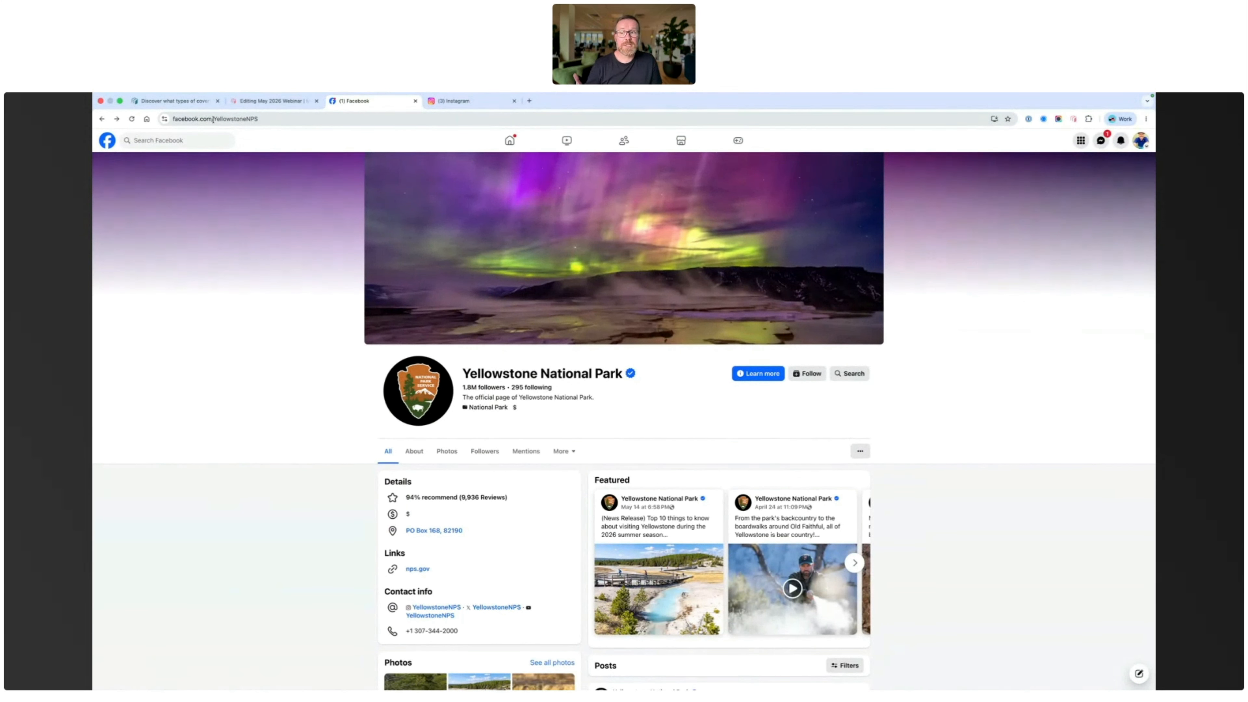
pyautogui.click(223, 119)
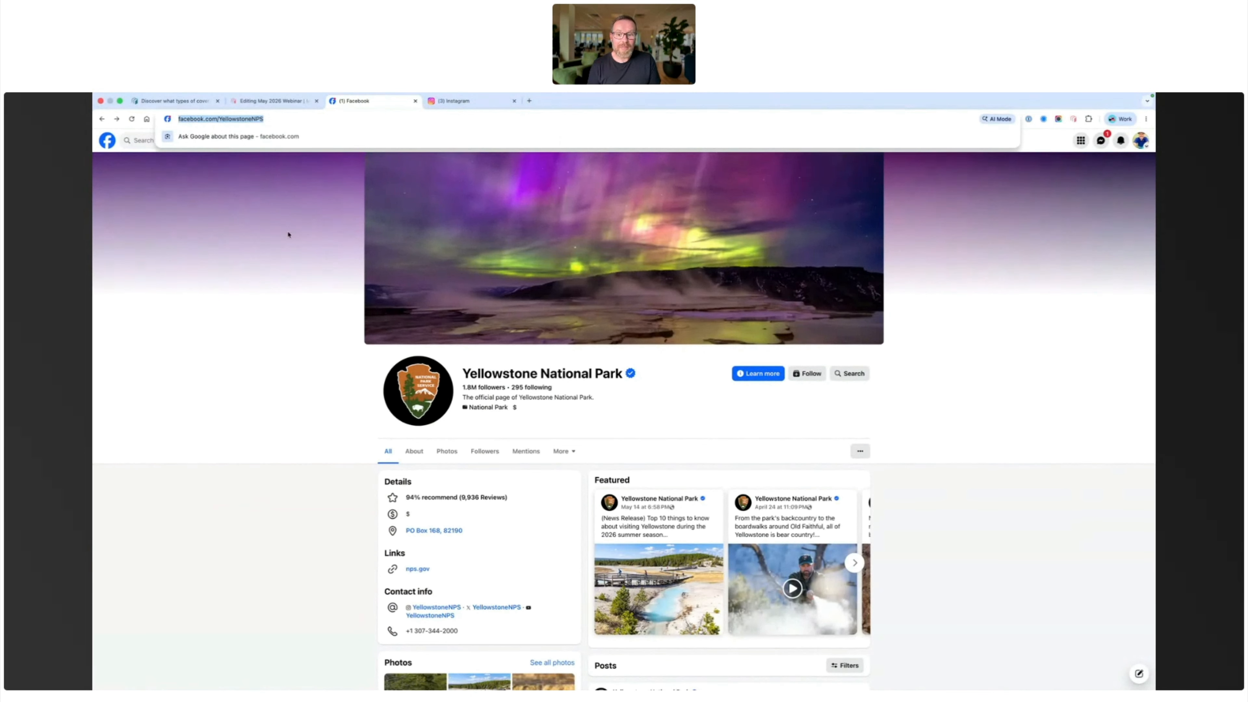
pyautogui.click(288, 364)
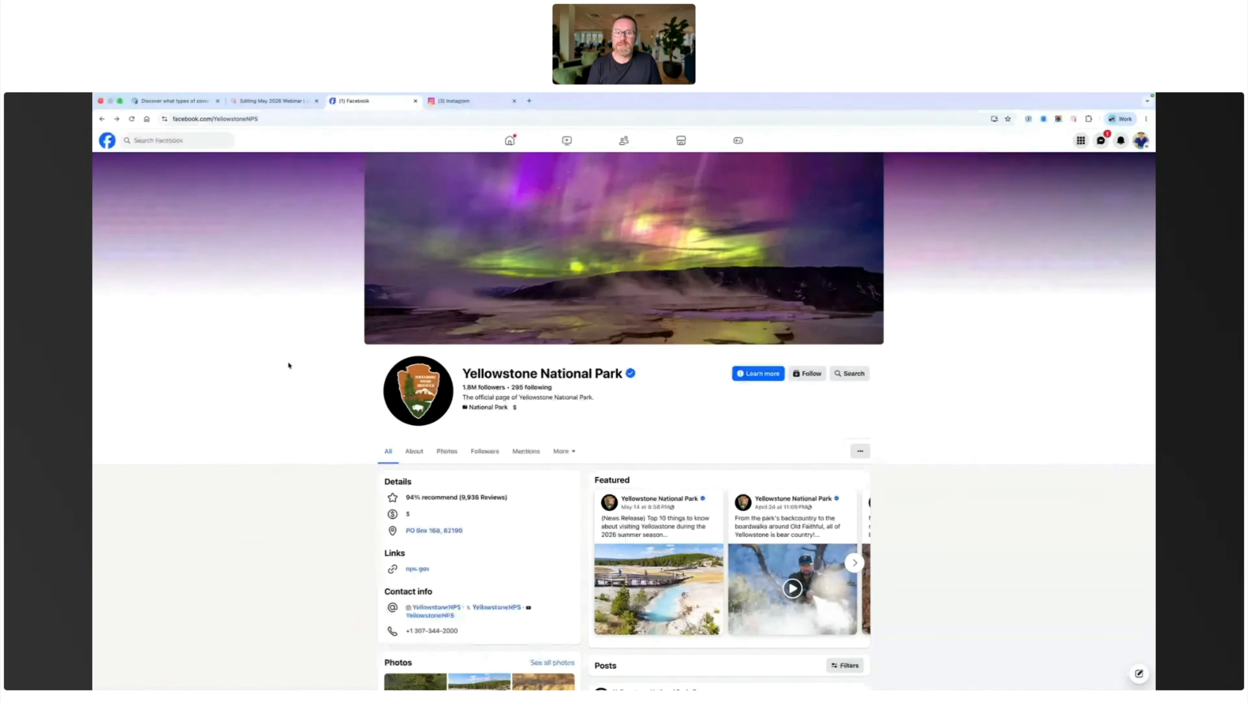
# - Open the featured May 14 post about the top 10 things to know and inspect the page name in its URL
pyautogui.scroll(-2, 288, 364)
pyautogui.scroll(-3, 288, 364)
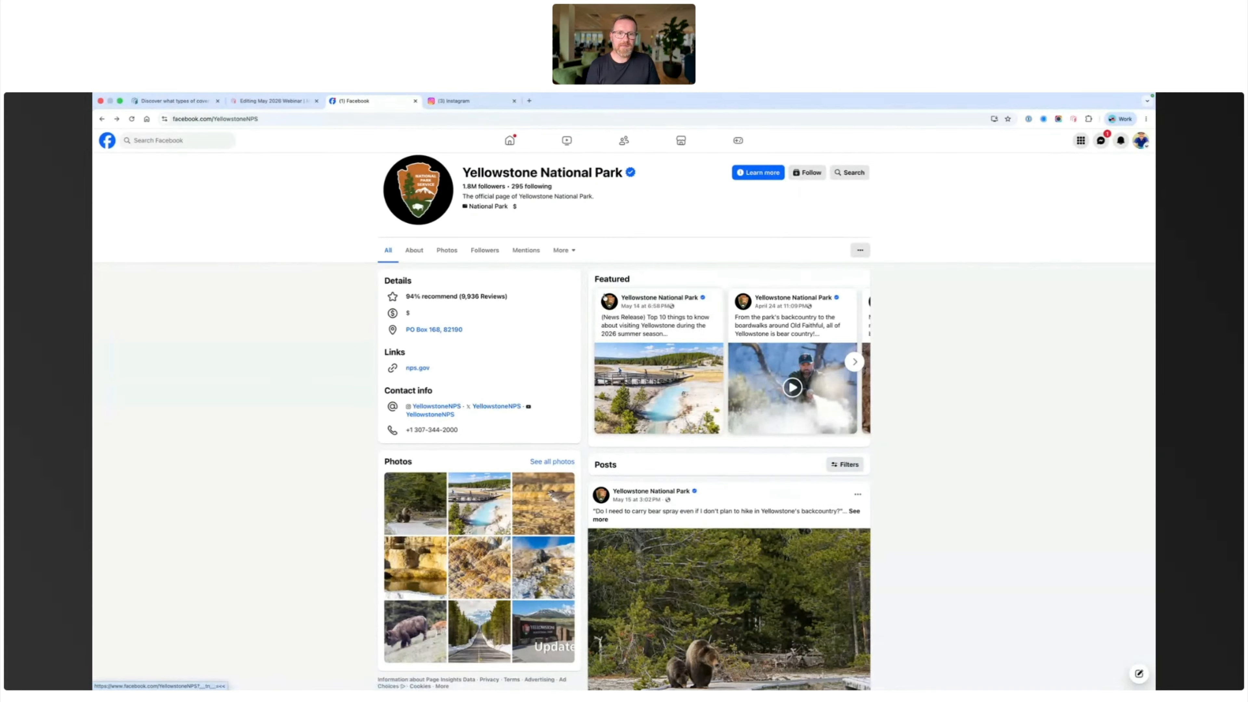
pyautogui.click(653, 386)
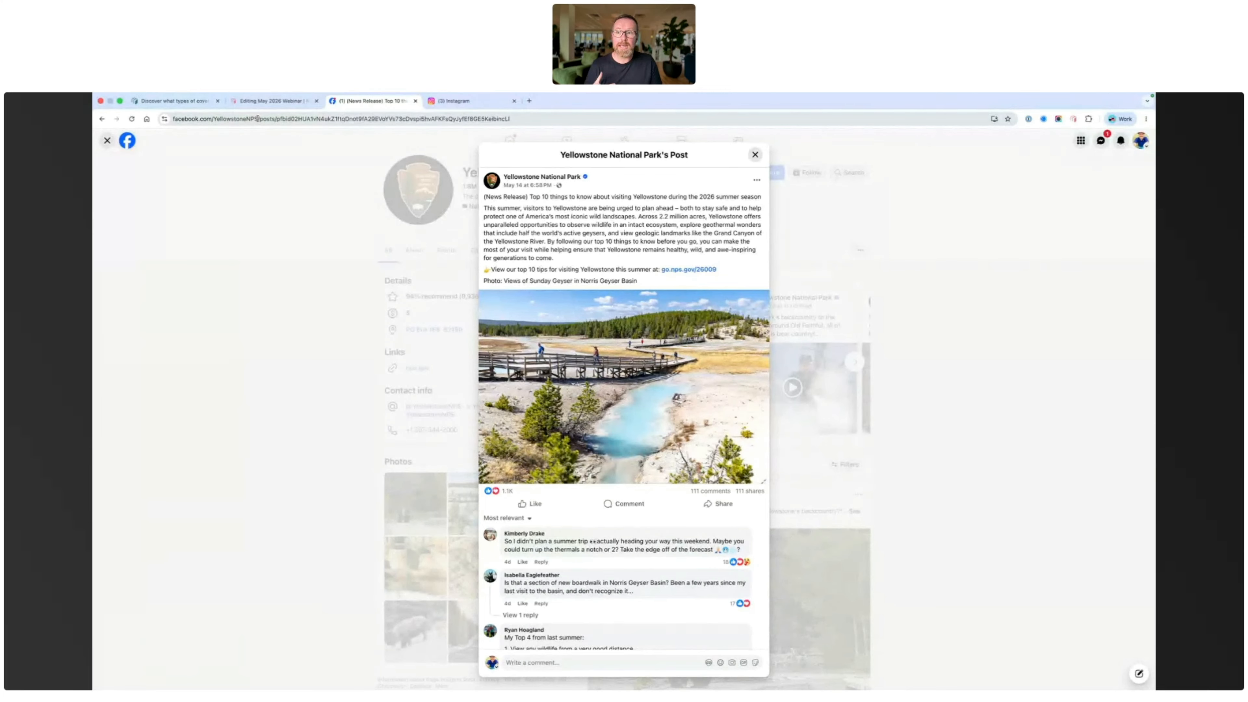
pyautogui.moveTo(256, 118); pyautogui.dragTo(221, 123)
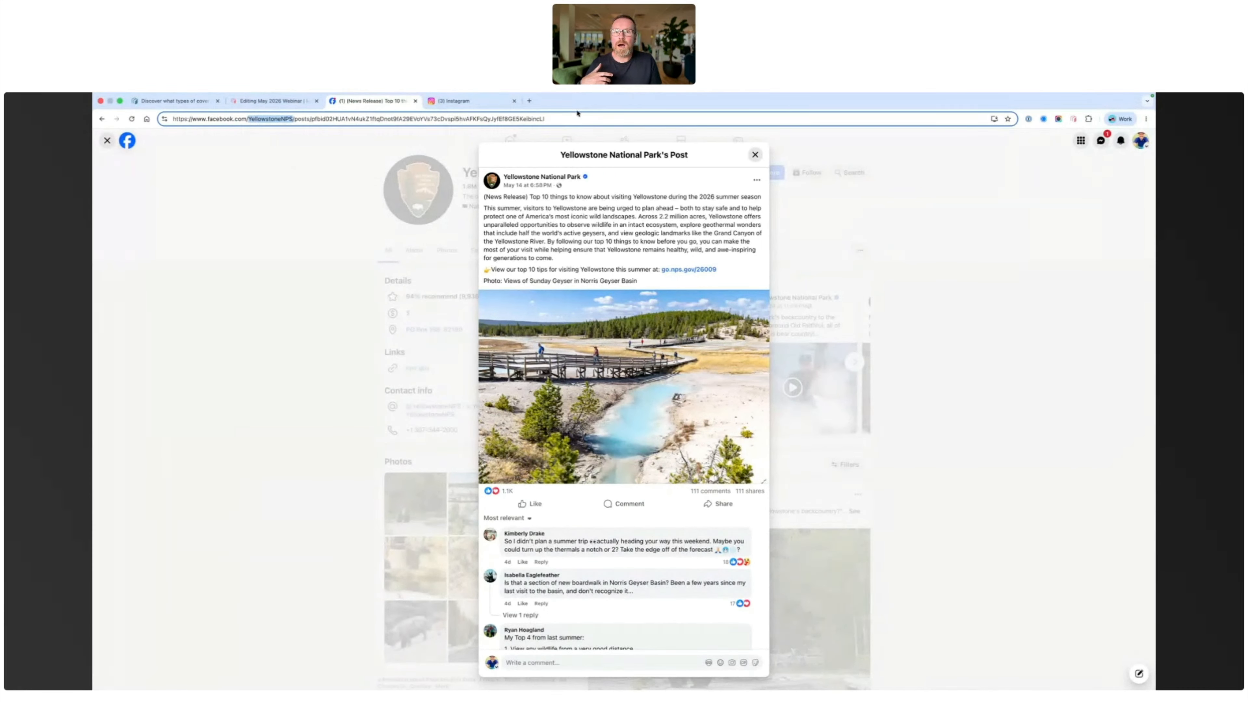
pyautogui.click(563, 120)
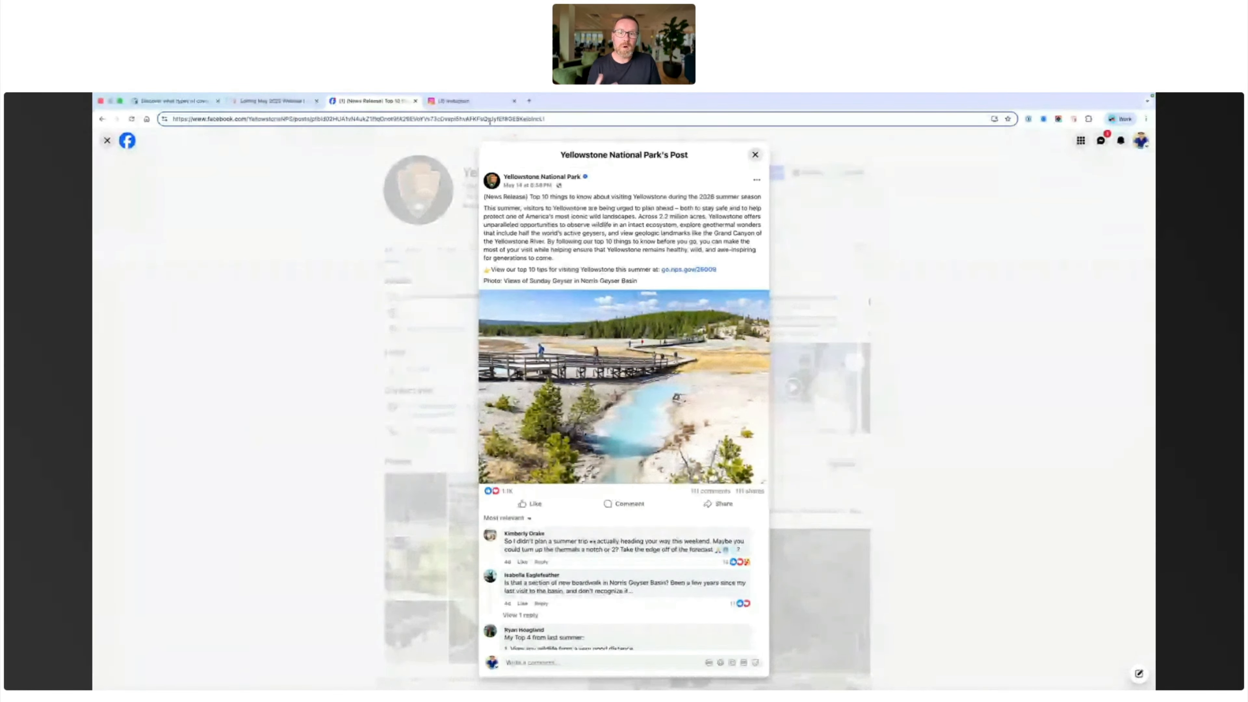
# - Open the advanced embed settings for the Facebook post and select the post's link in the Code Generator
pyautogui.click(756, 181)
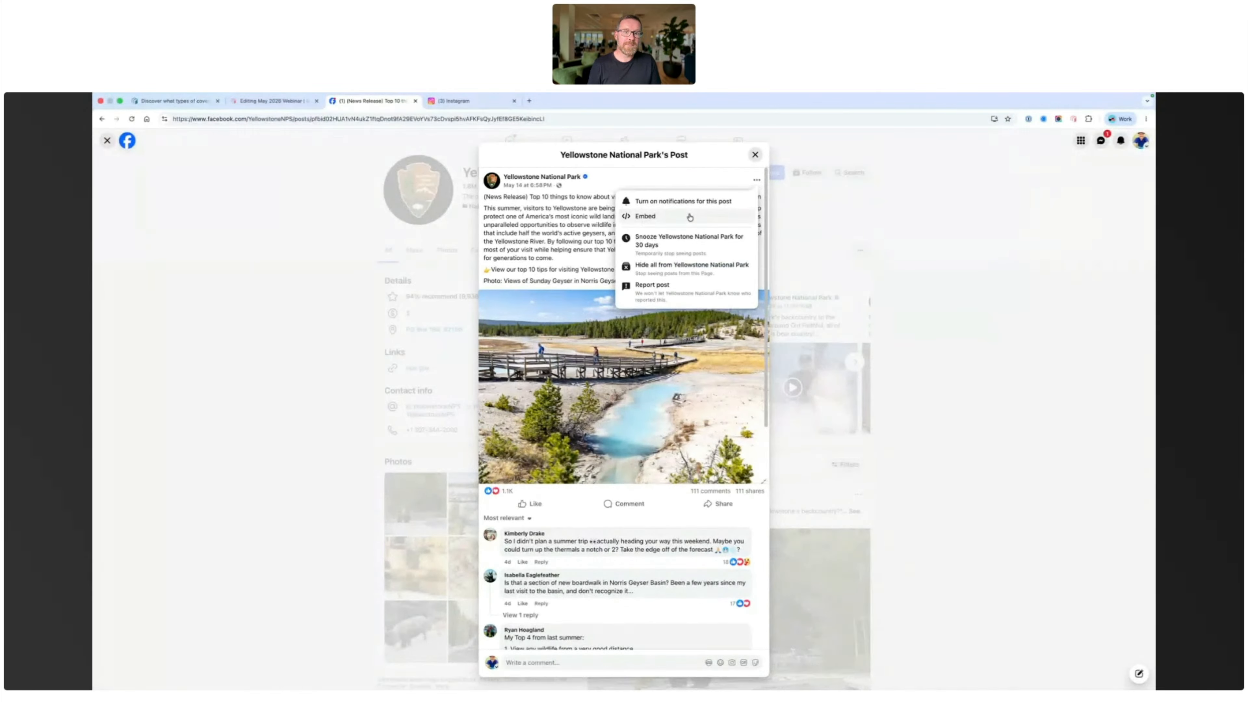
pyautogui.click(652, 218)
pyautogui.click(554, 318)
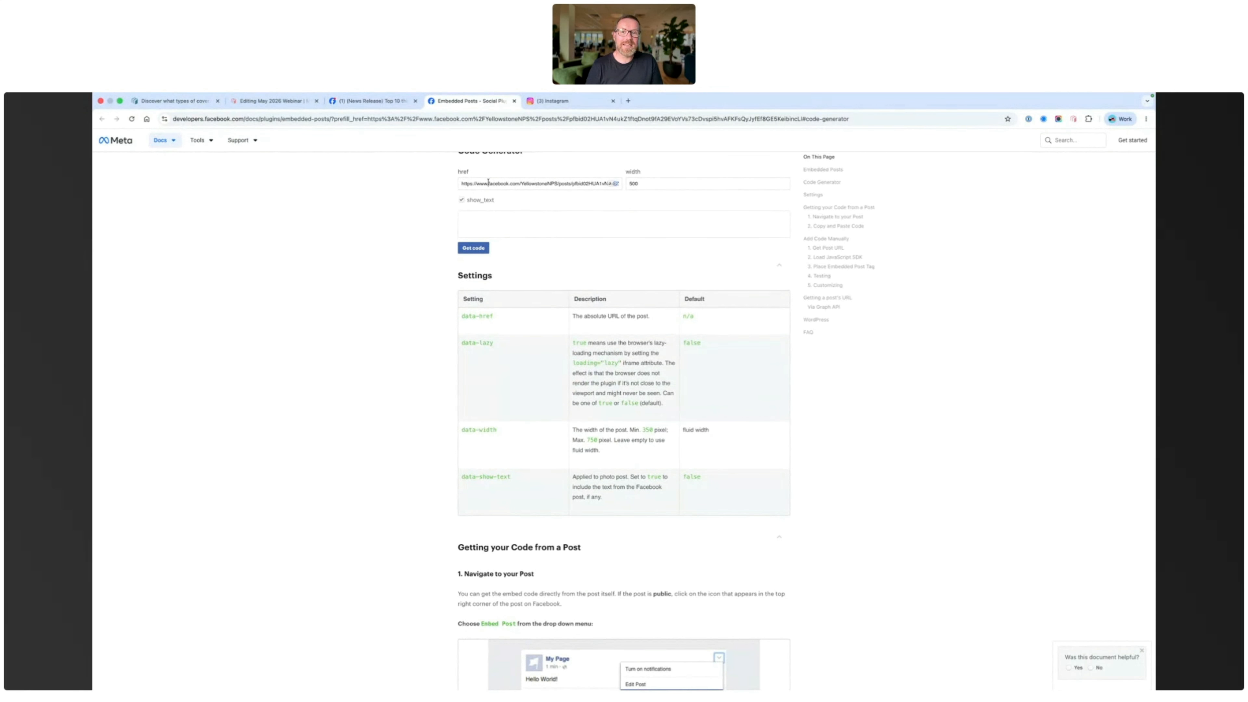
pyautogui.tripleClick(516, 183)
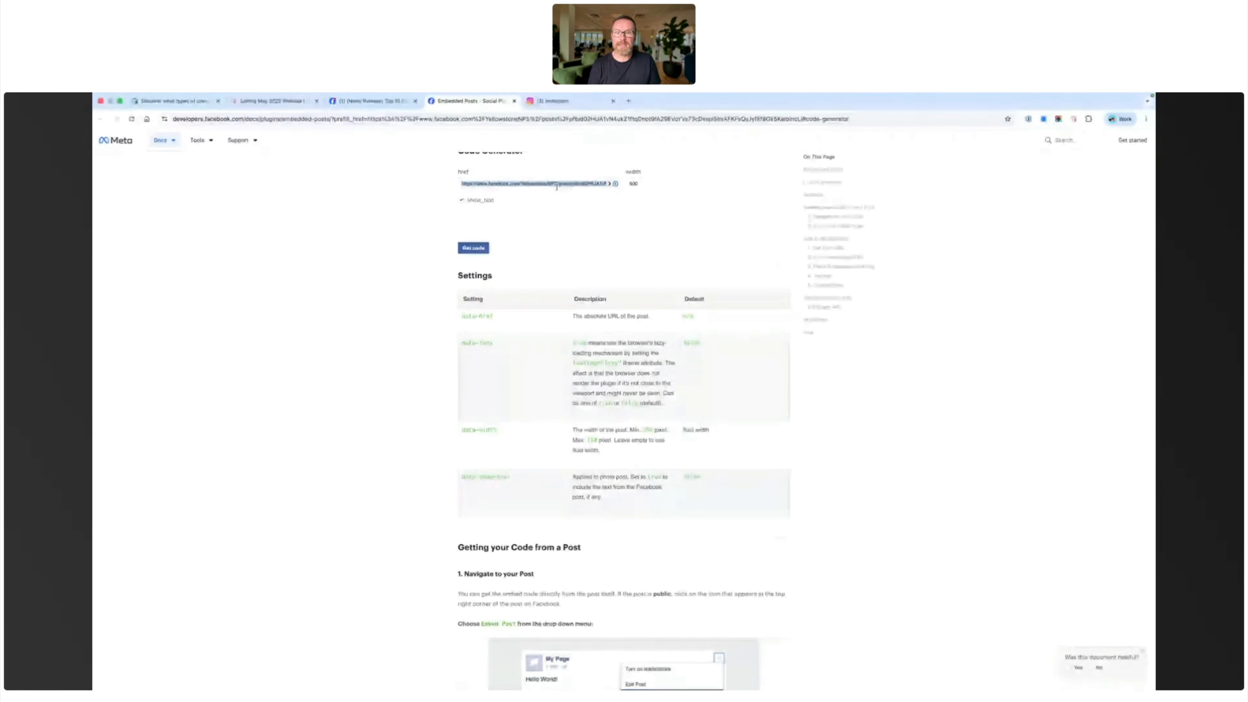
pyautogui.scroll(3, 396, 243)
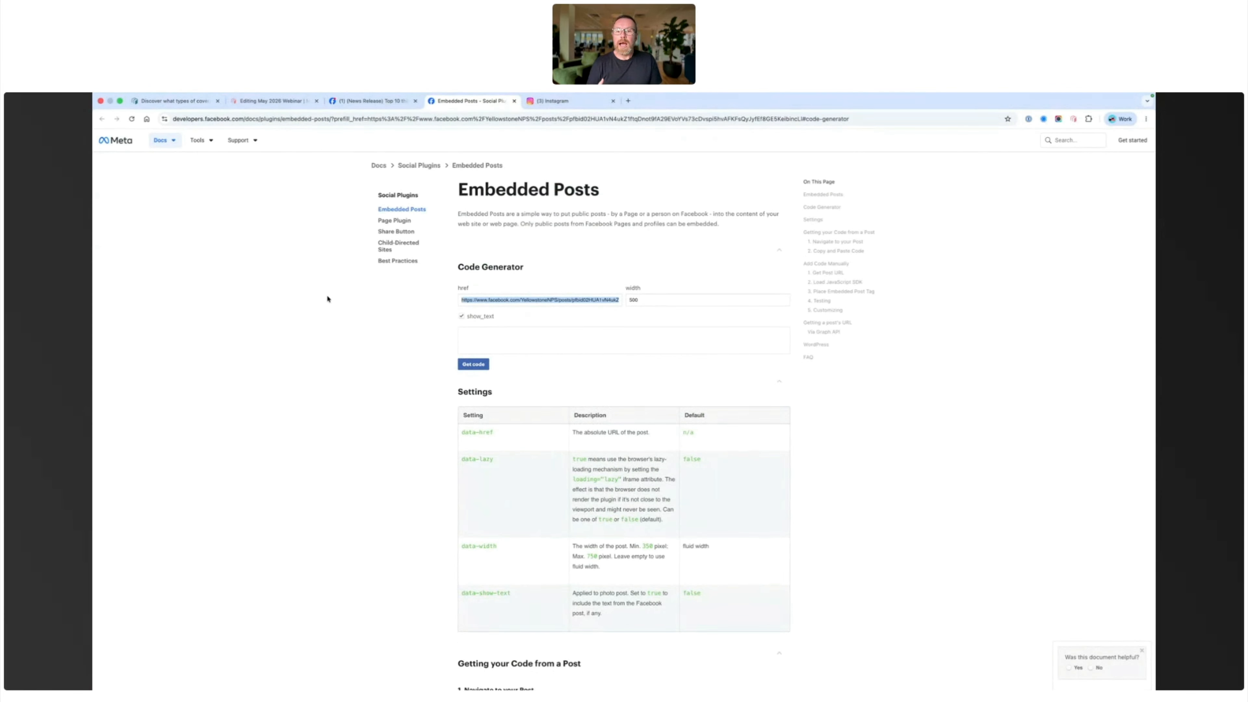
# - Switch back to the published coverage report and examine the Facebook piece titled Error
pyautogui.hotkey('ctrl', 'Left')
pyautogui.scroll(-10, 327, 299)
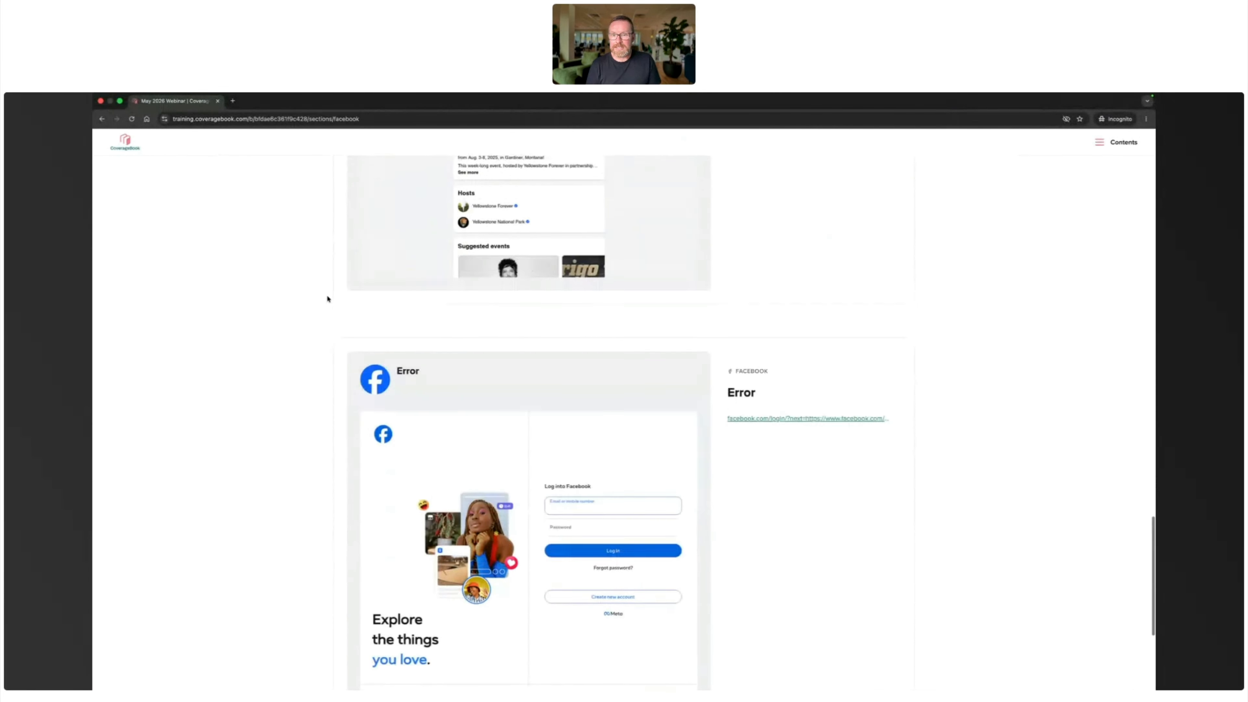
pyautogui.scroll(-2, 327, 299)
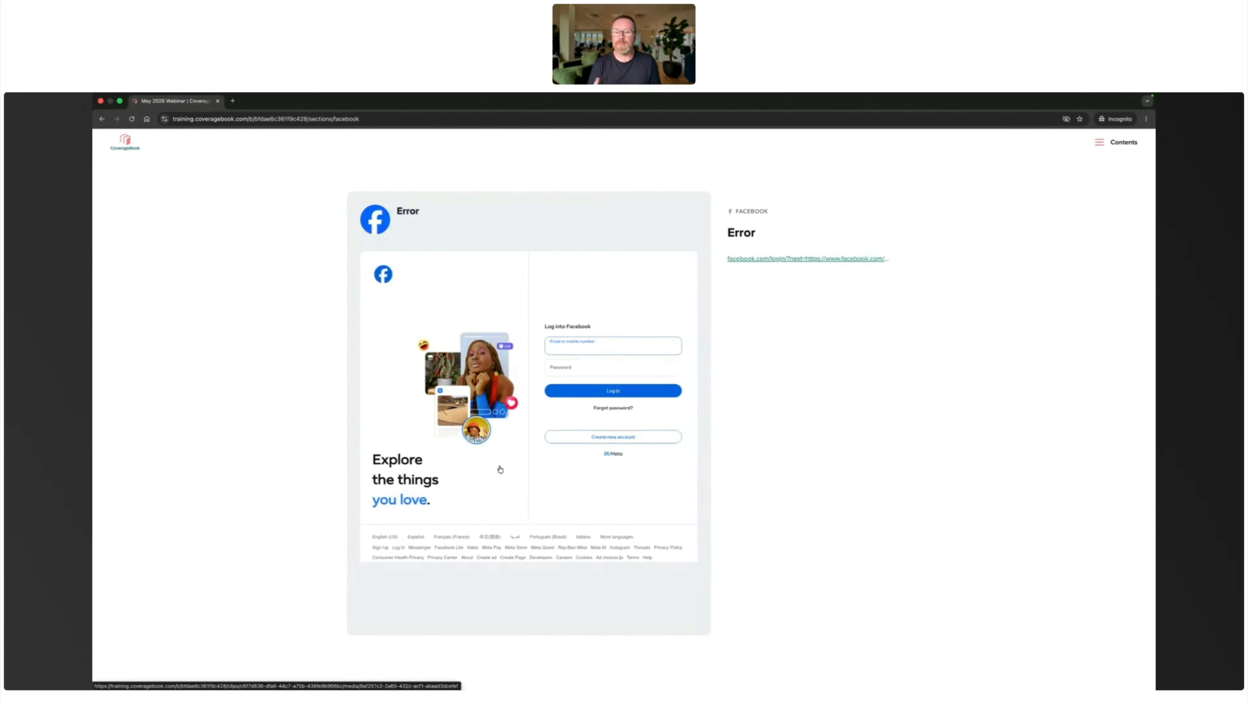
# - Dismiss the Facebook post's embed dialog, recheck the post's options for Embed, and return to the Yellowstone National Park page
pyautogui.hotkey('ctrl', 'Right')
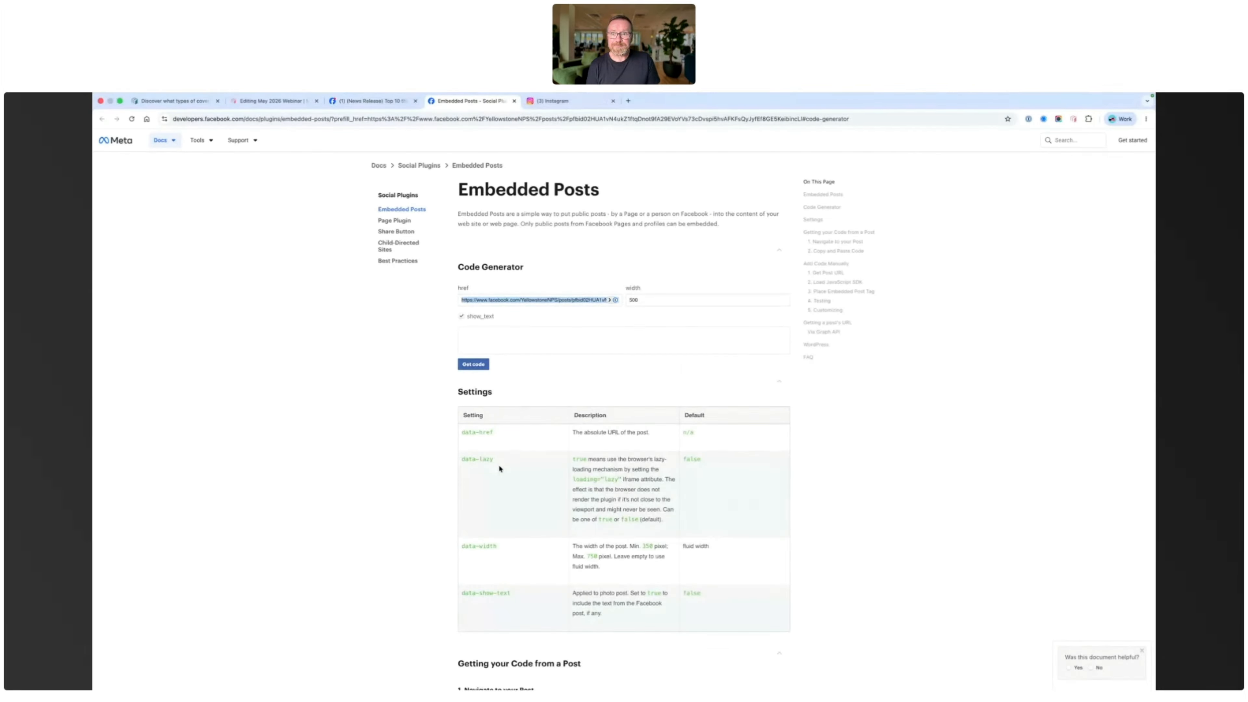
pyautogui.click(381, 101)
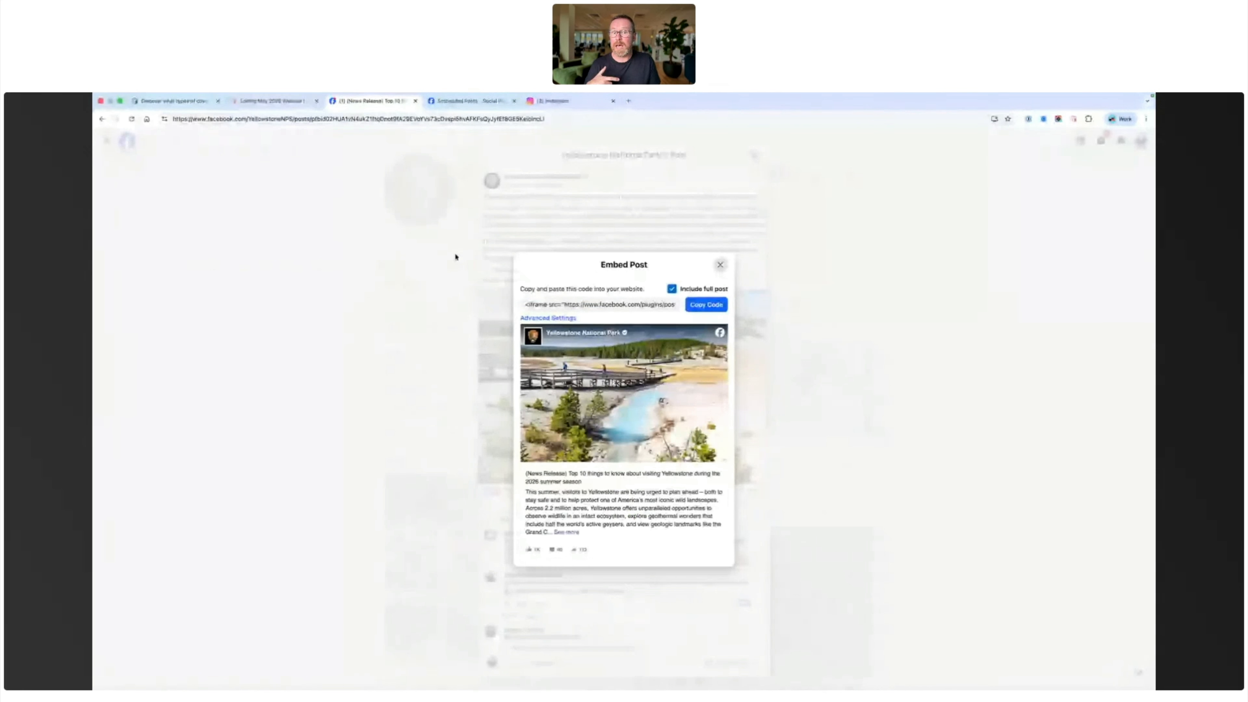
pyautogui.click(720, 264)
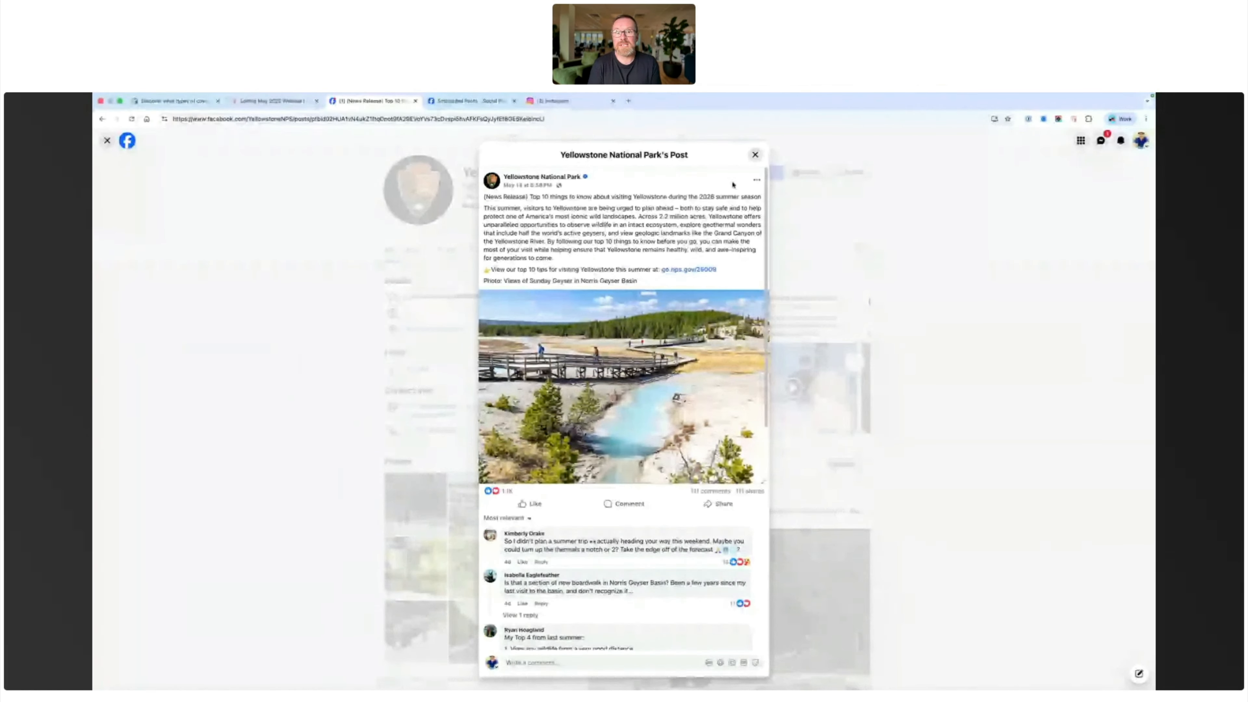
pyautogui.click(756, 180)
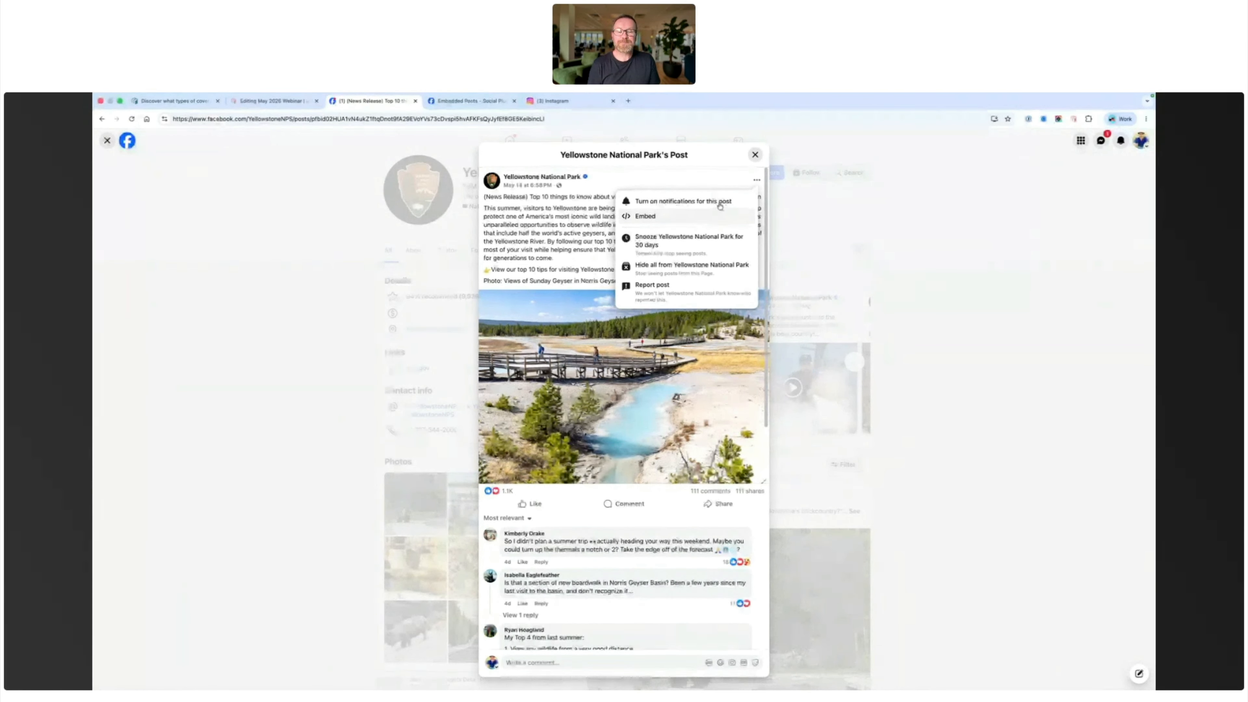
pyautogui.click(712, 172)
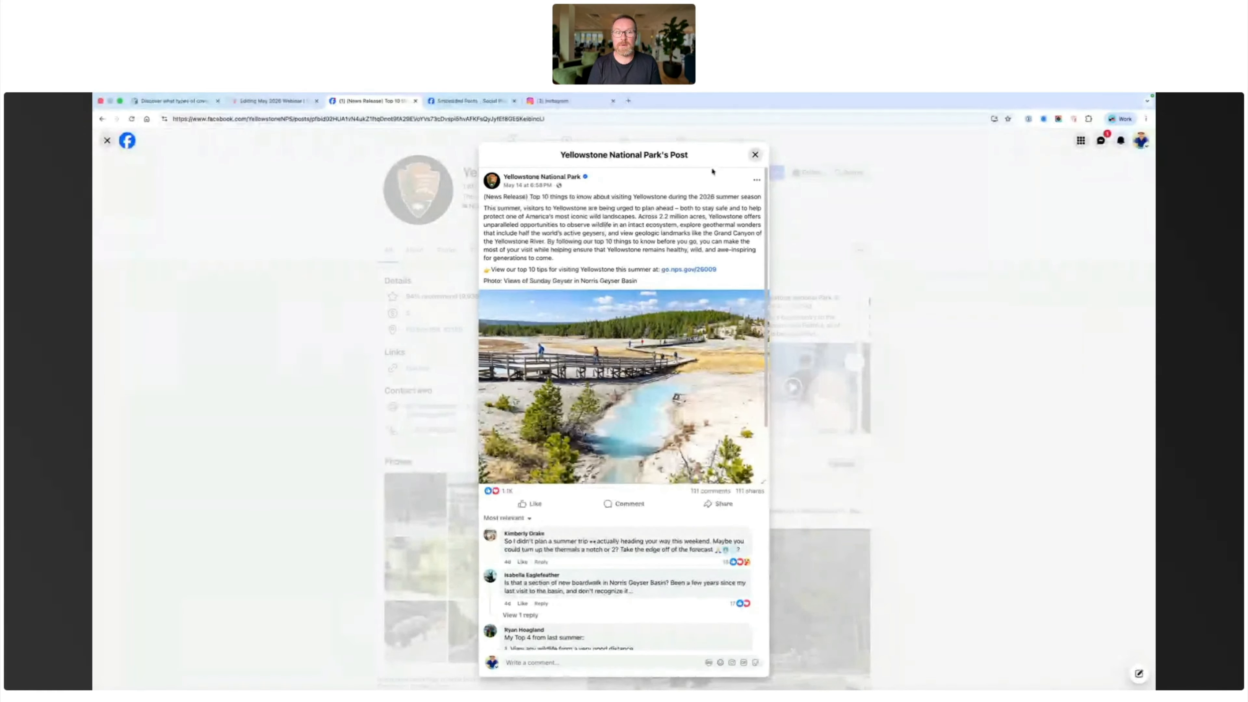
pyautogui.click(755, 155)
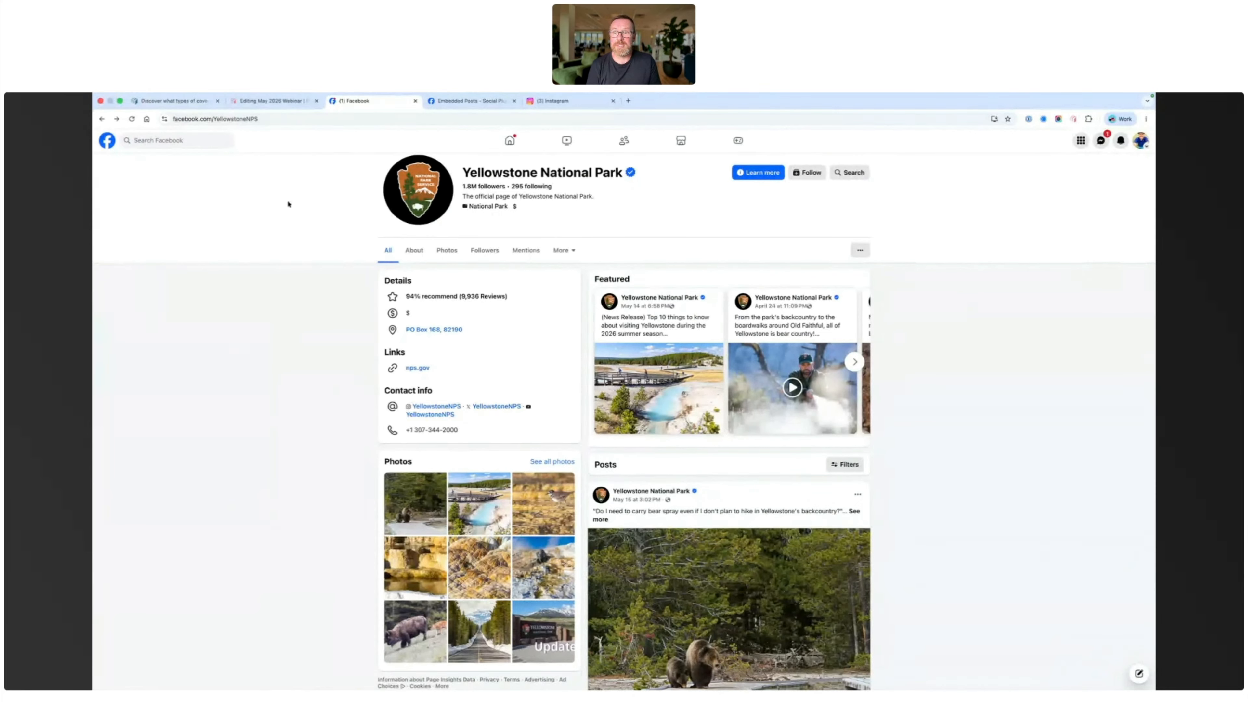
# - Return to the published coverage report and open its Instagram Stories section to view the first story
pyautogui.click(293, 102)
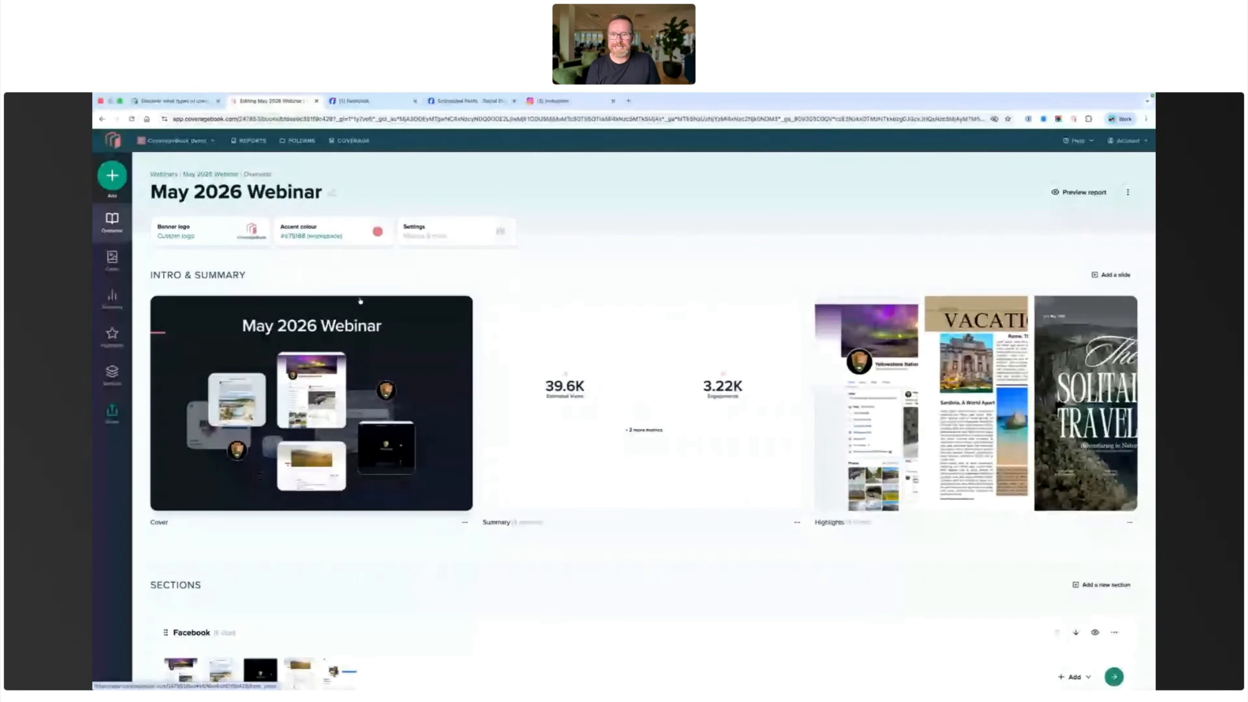
pyautogui.hotkey('ctrl', 'Left')
pyautogui.scroll(-1, 574, 331)
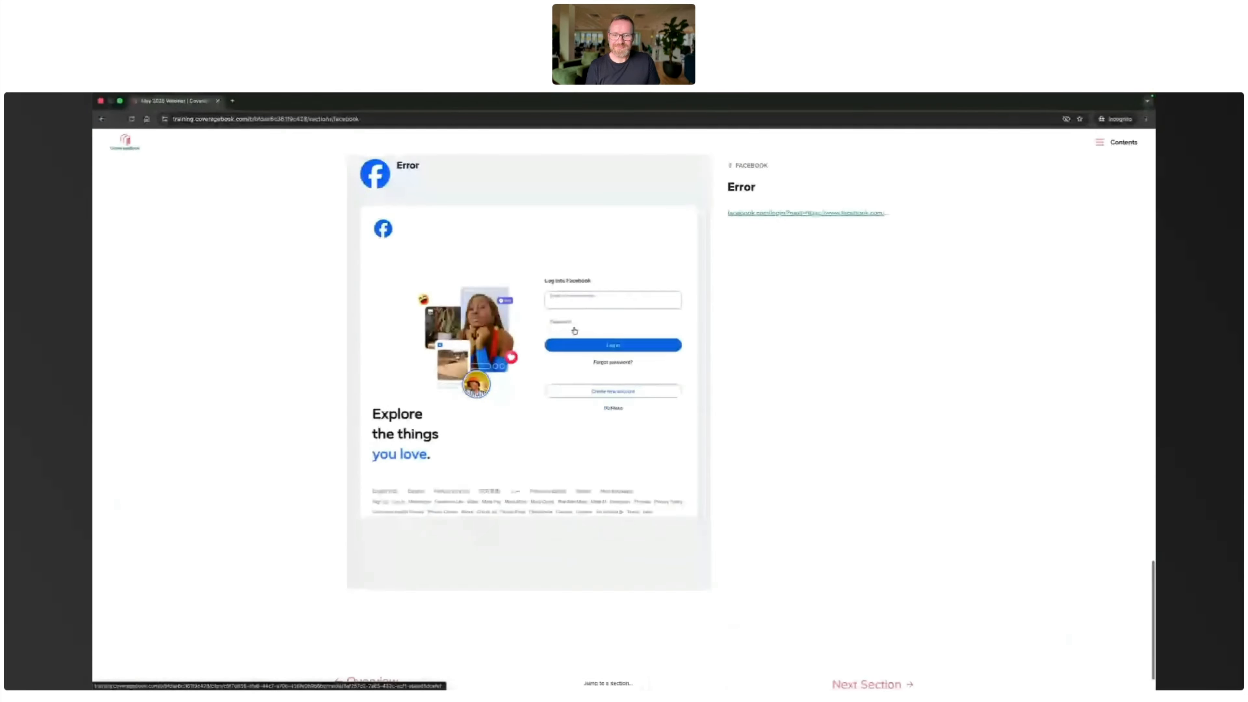
pyautogui.click(846, 640)
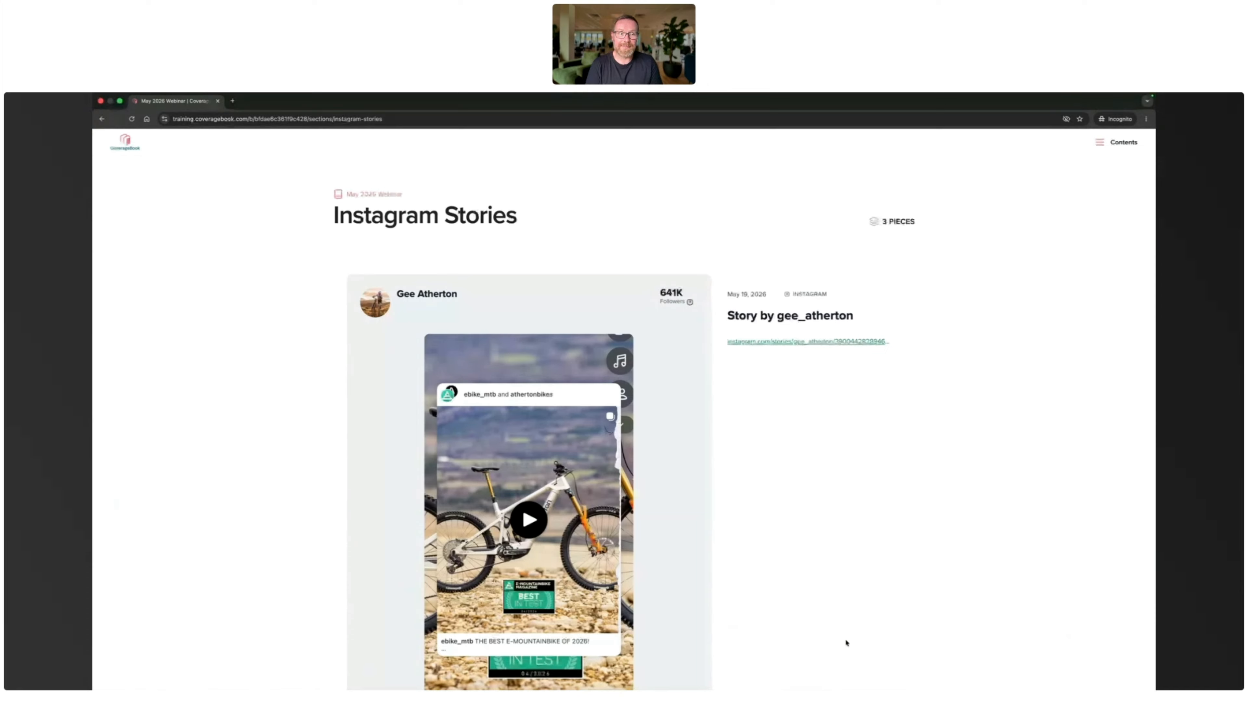
pyautogui.scroll(-3, 846, 642)
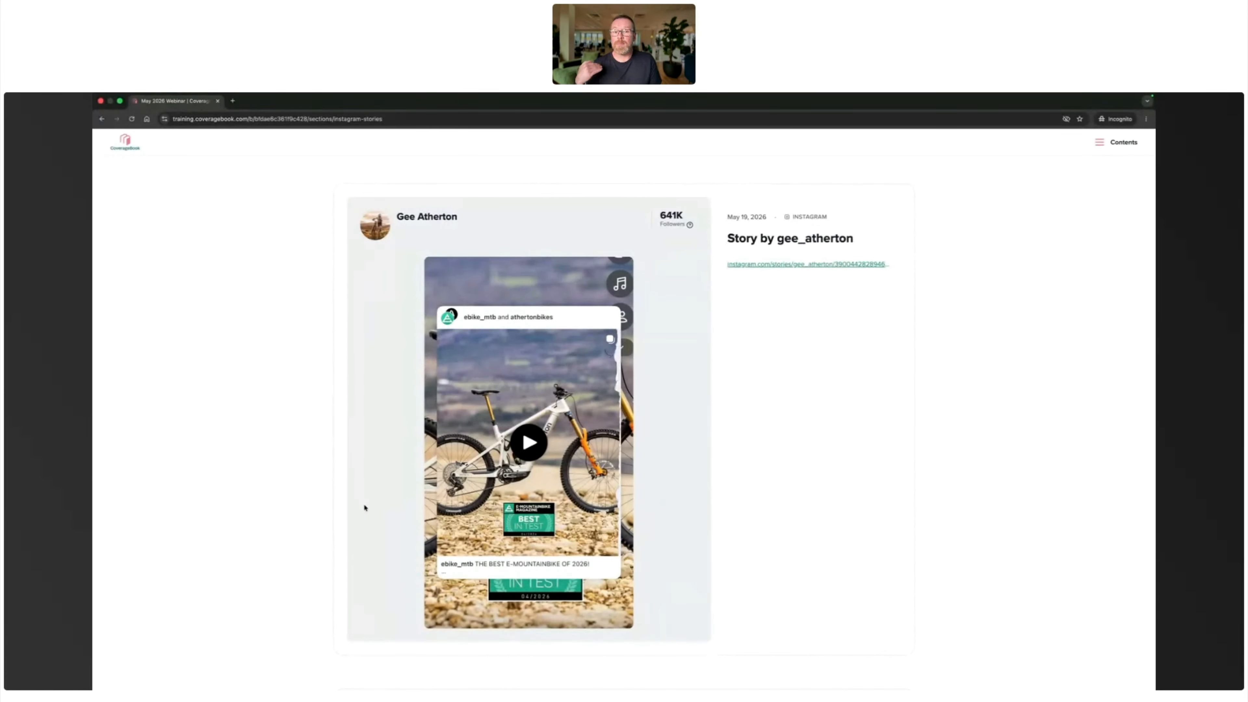
# - Examine the second Instagram story in the published report, and look back at the e-mountain bike story above it
pyautogui.scroll(-4, 364, 508)
pyautogui.scroll(-6, 365, 508)
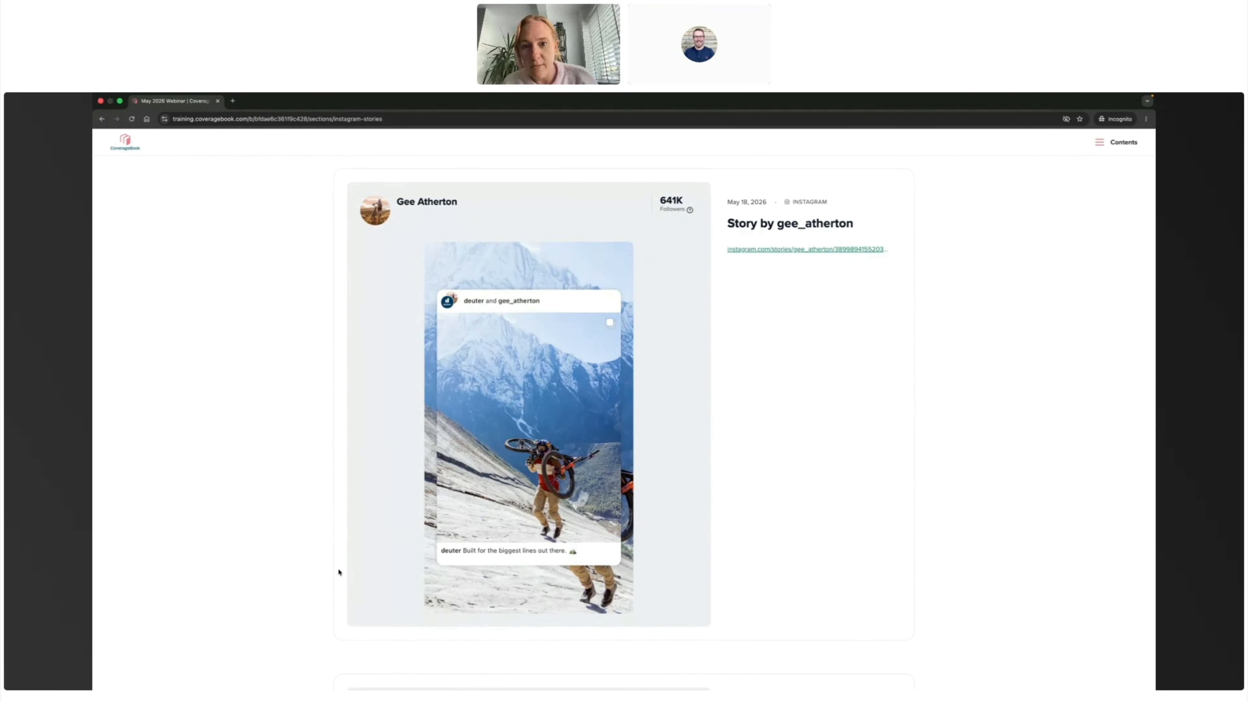
pyautogui.scroll(-1, 338, 572)
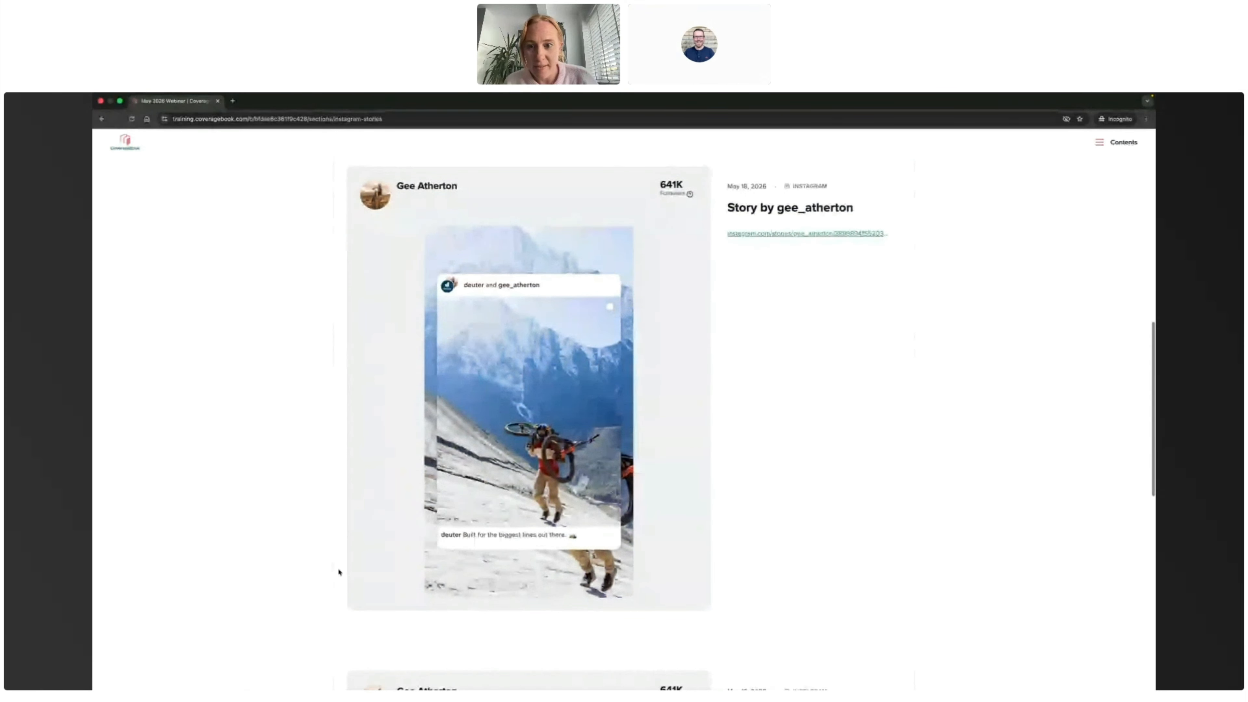
pyautogui.scroll(1, 339, 572)
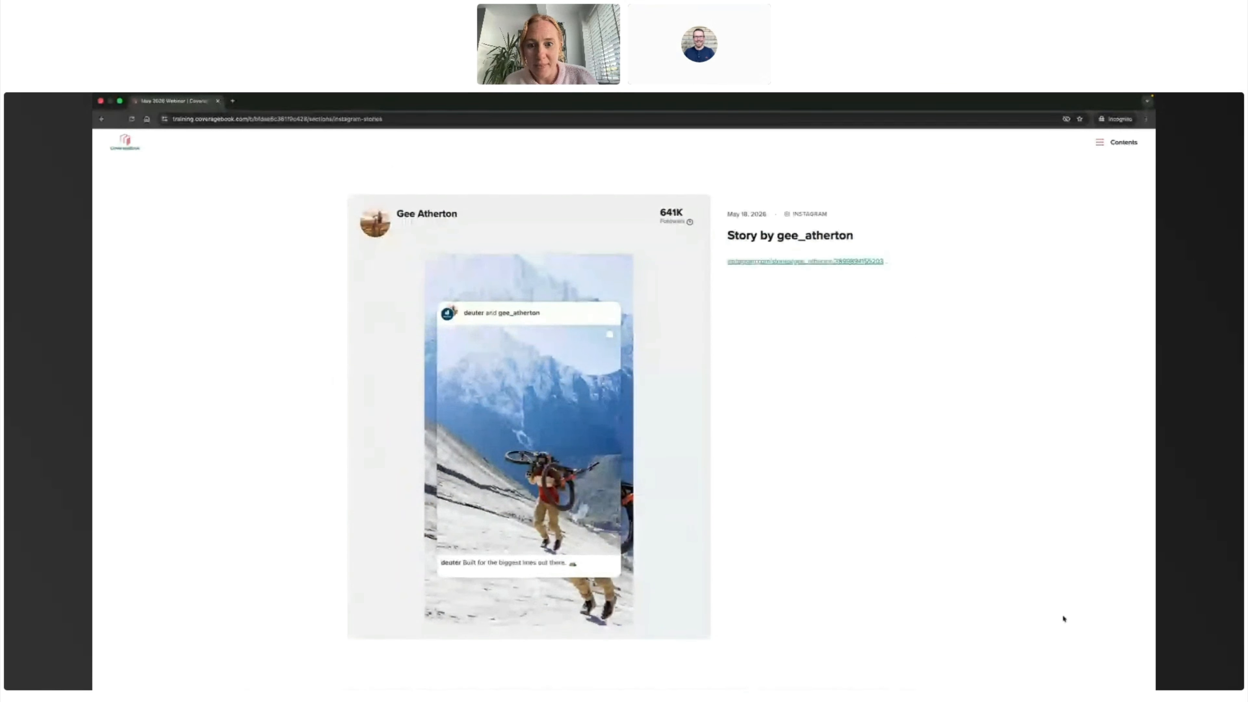
pyautogui.press('super+Tab')
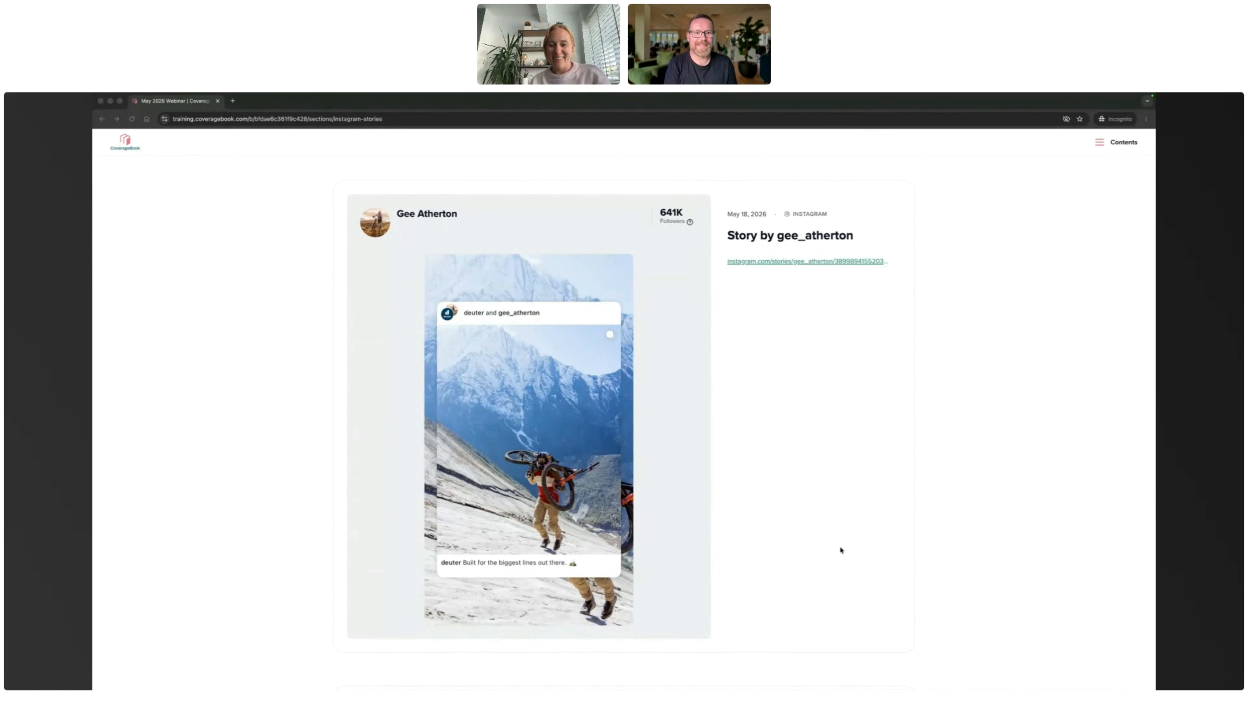
pyautogui.scroll(3, 840, 550)
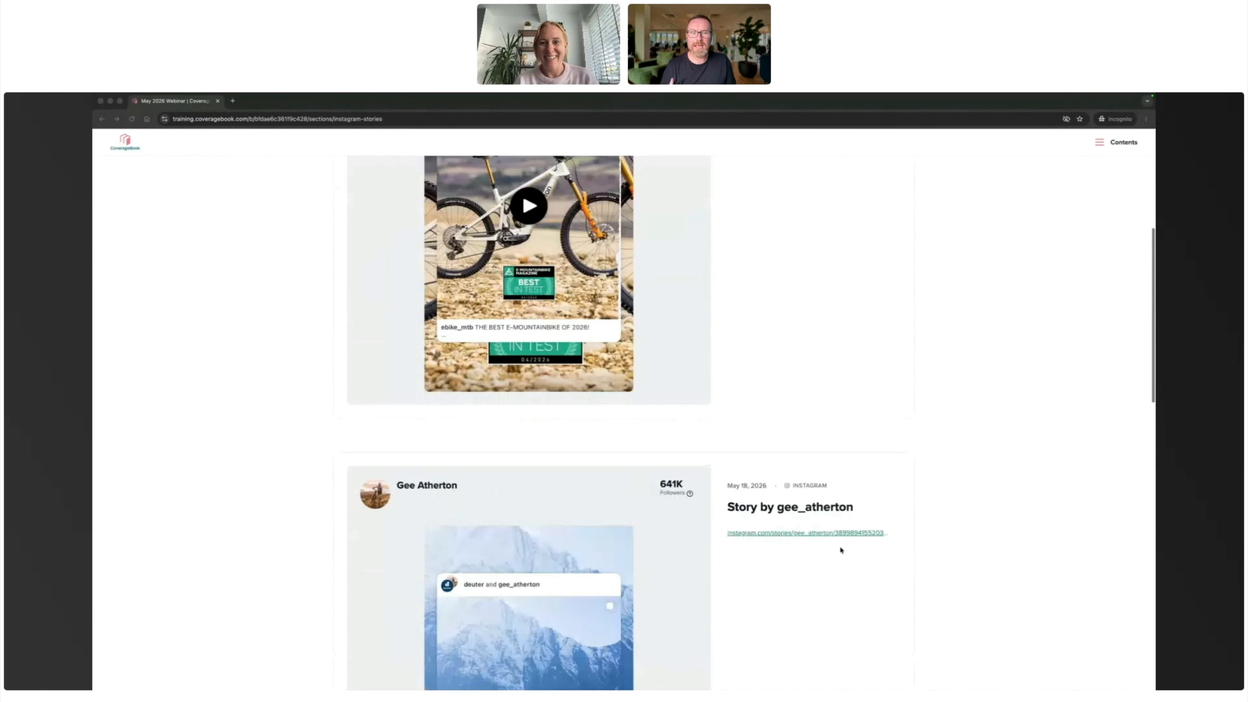
pyautogui.scroll(2, 840, 549)
pyautogui.scroll(2, 840, 549)
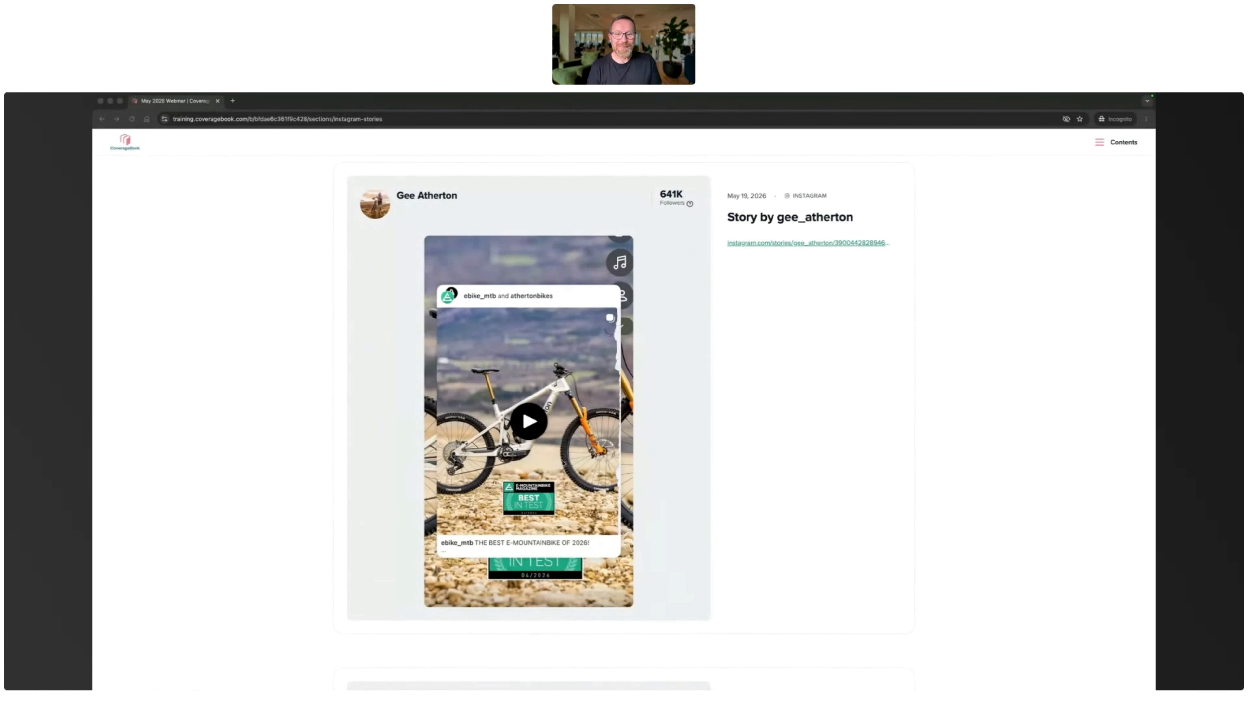
# - Switch between the two images of the third story in the Instagram Stories section, and return to the second story
pyautogui.scroll(-10, 329, 573)
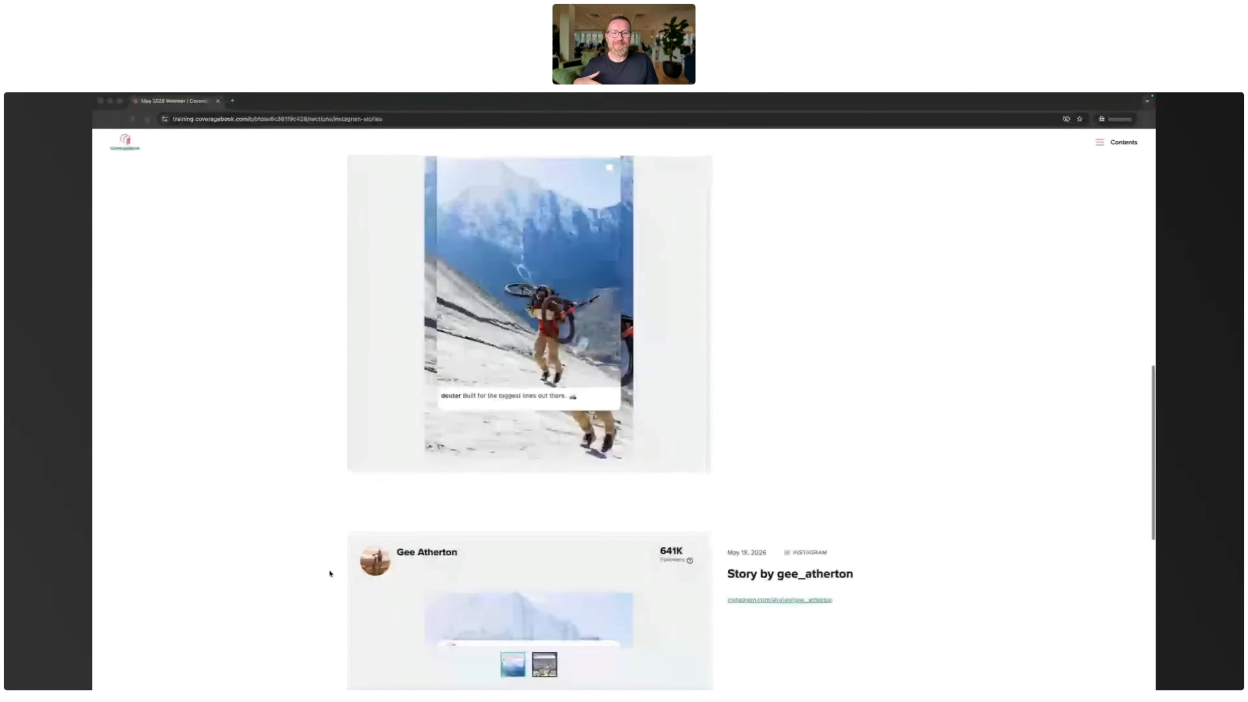
pyautogui.scroll(-3, 330, 573)
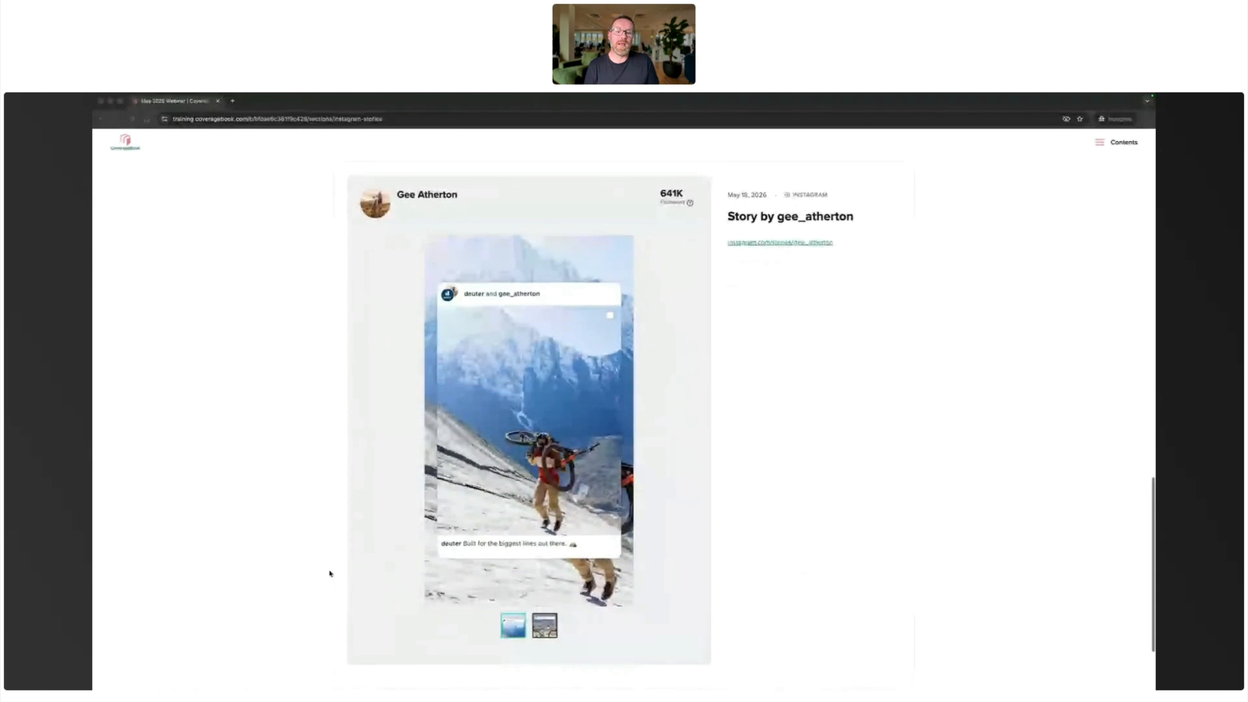
pyautogui.scroll(1, 330, 574)
pyautogui.scroll(-1, 331, 573)
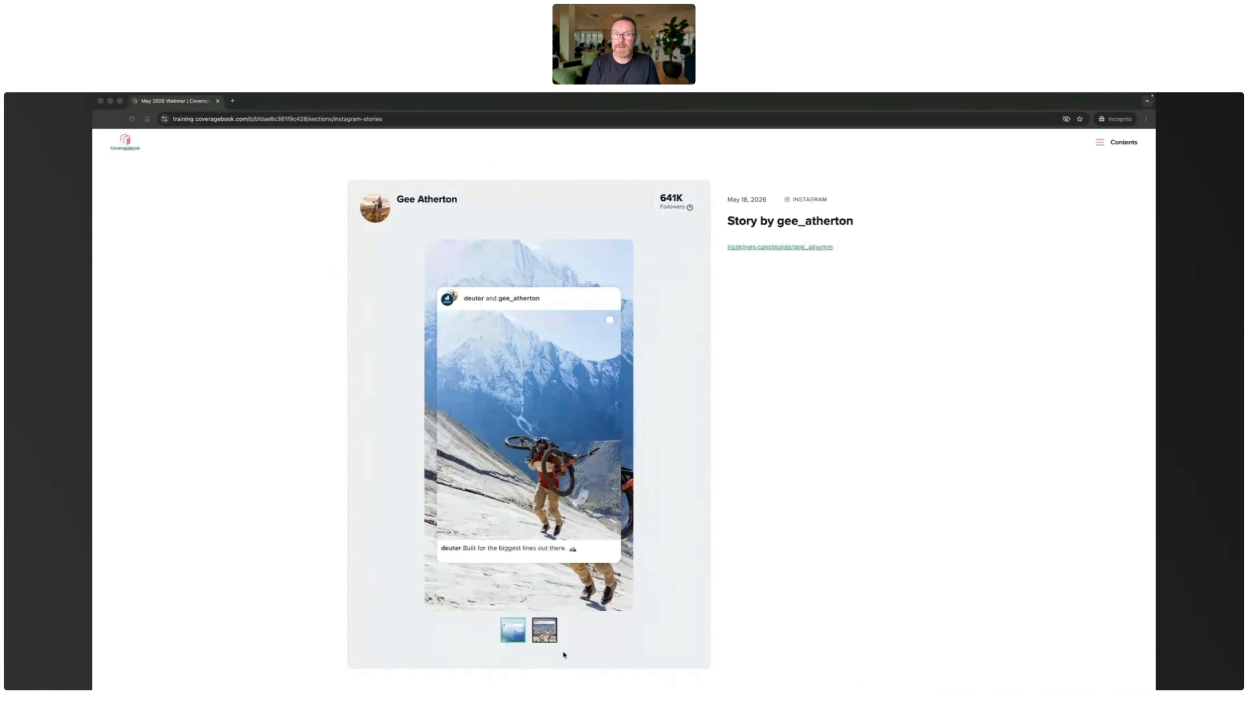
pyautogui.click(540, 629)
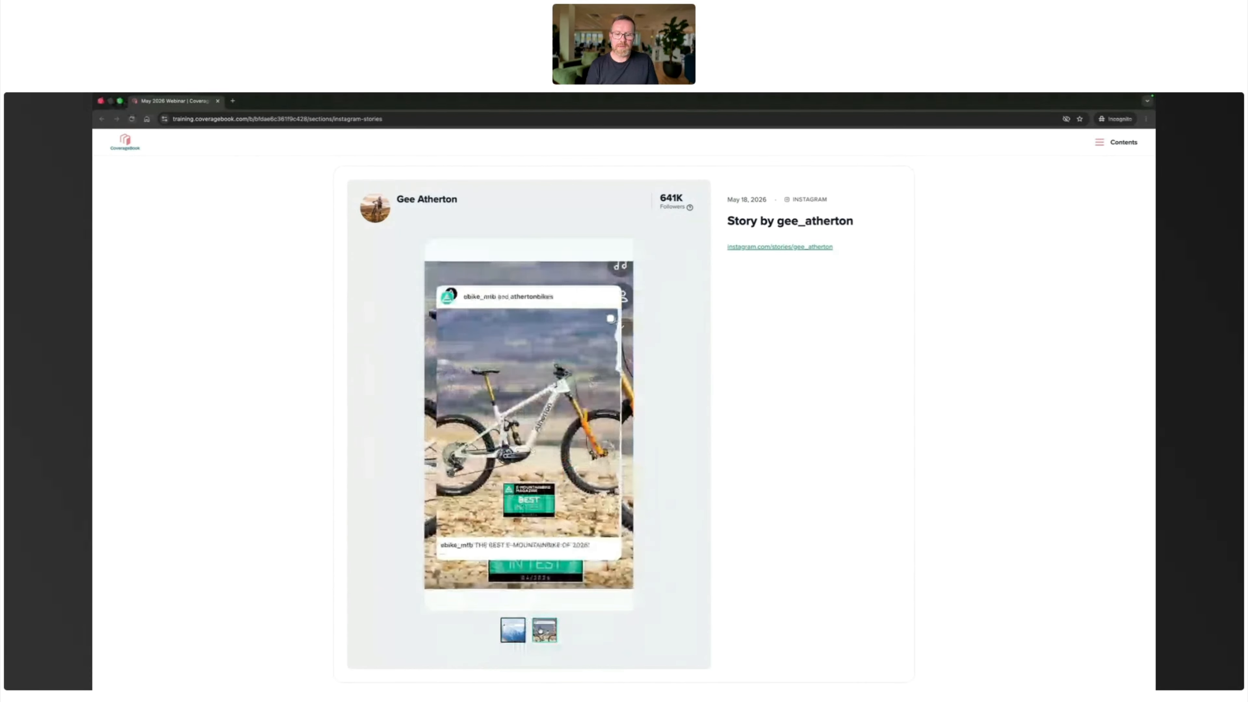
pyautogui.click(510, 633)
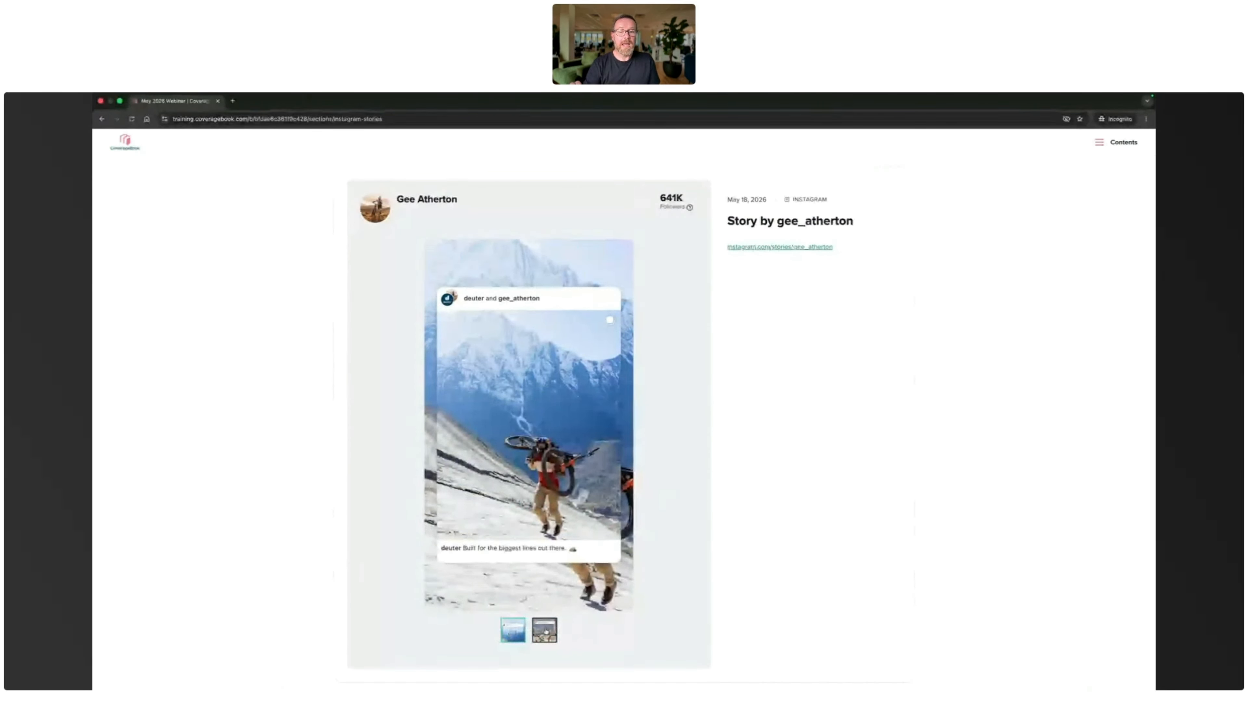
pyautogui.click(545, 631)
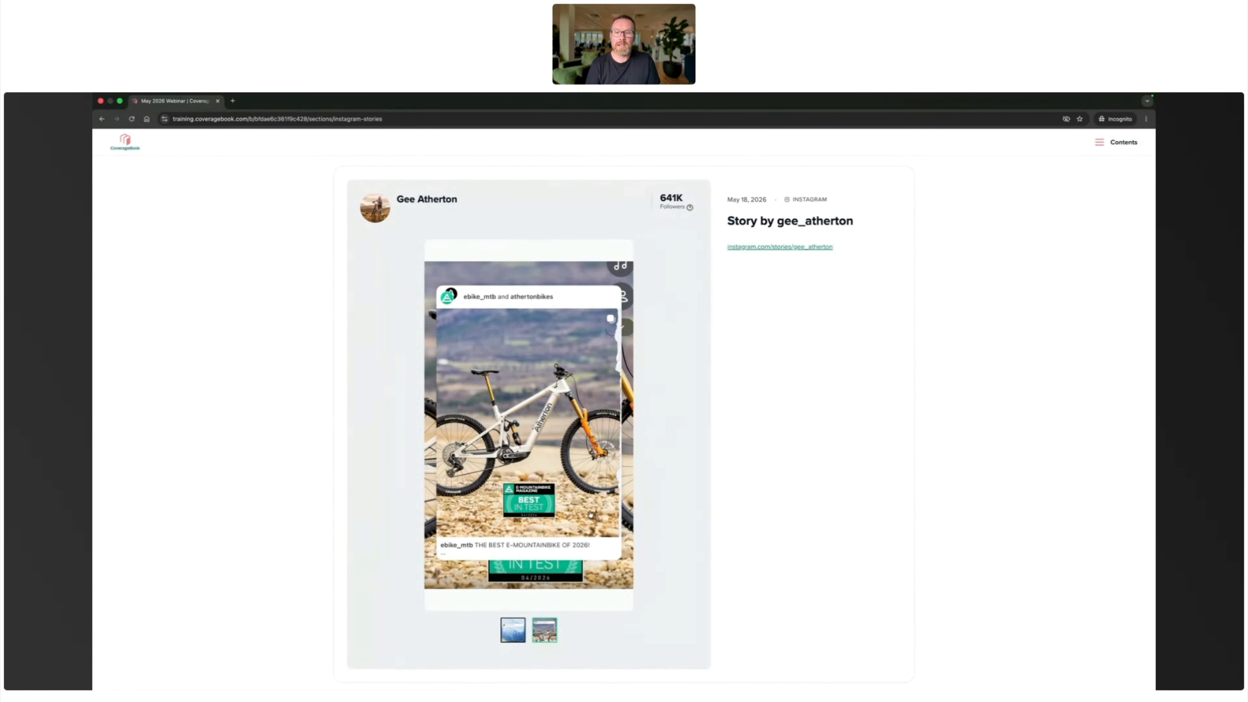
pyautogui.scroll(10, 374, 358)
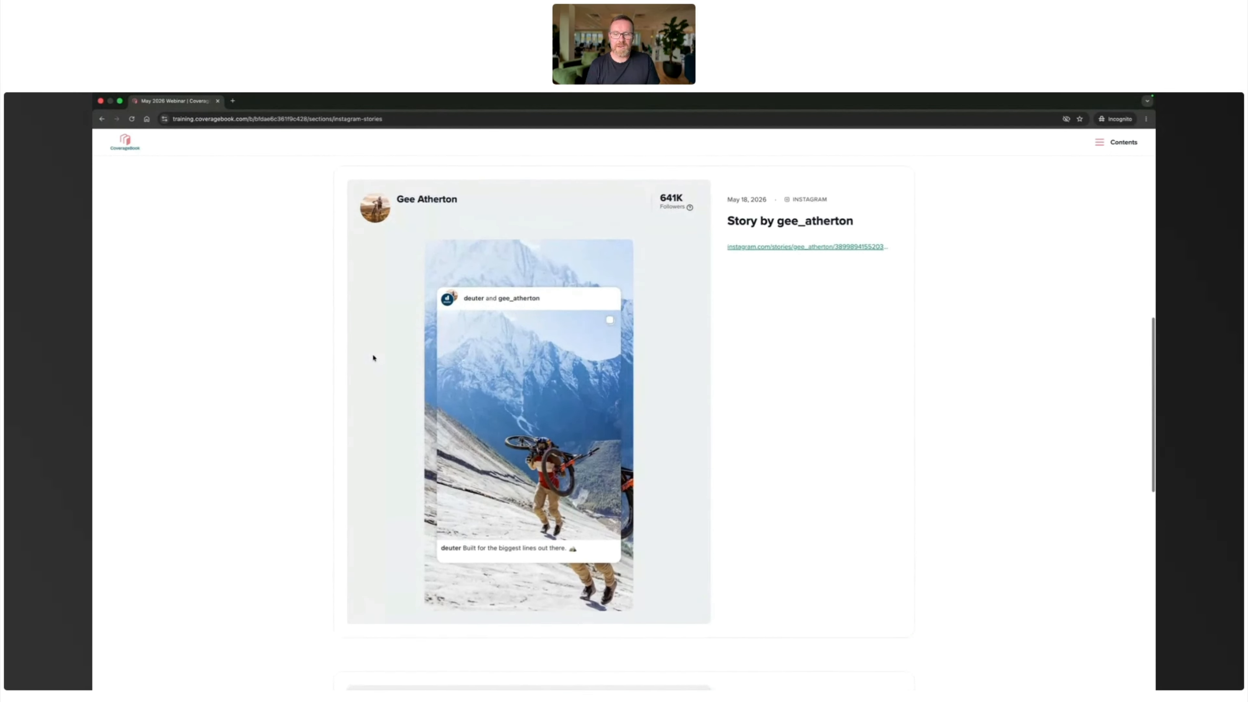
pyautogui.scroll(1, 373, 358)
pyautogui.scroll(-1, 373, 358)
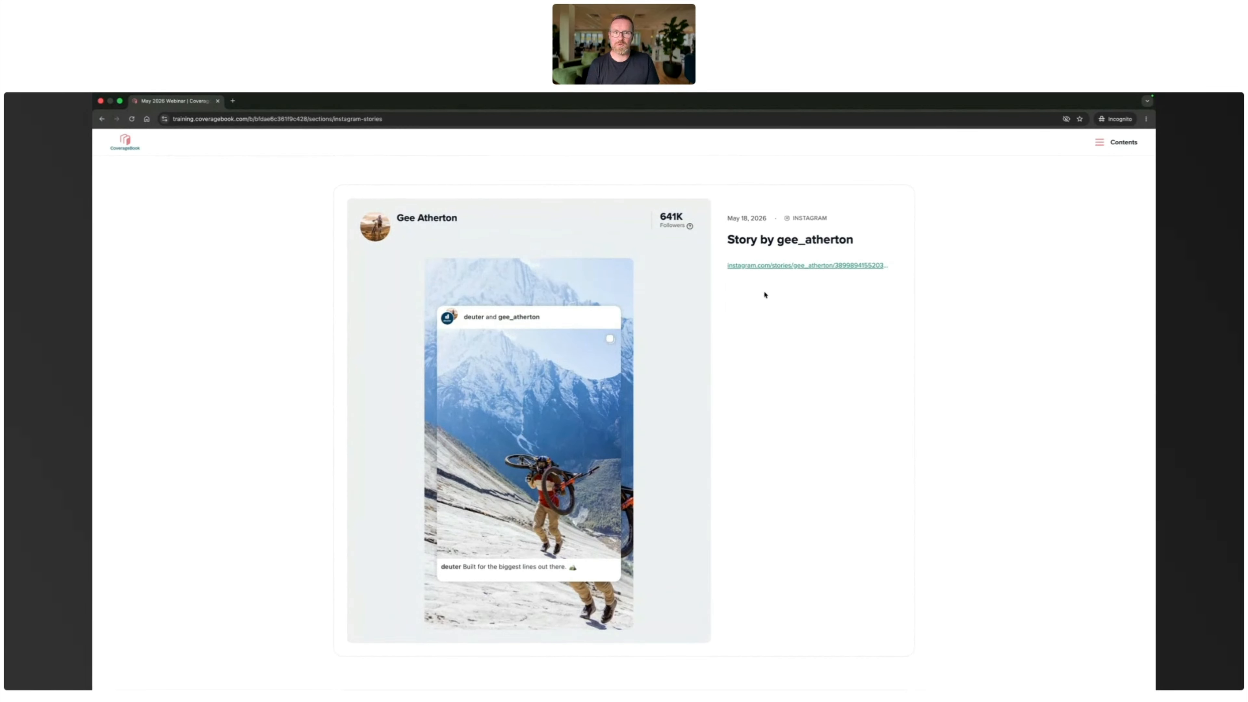
# - Switch to the open Instagram profile, open its current stories, and step forward to the bike story and back to the mountain story
pyautogui.hotkey('ctrl', 'Right')
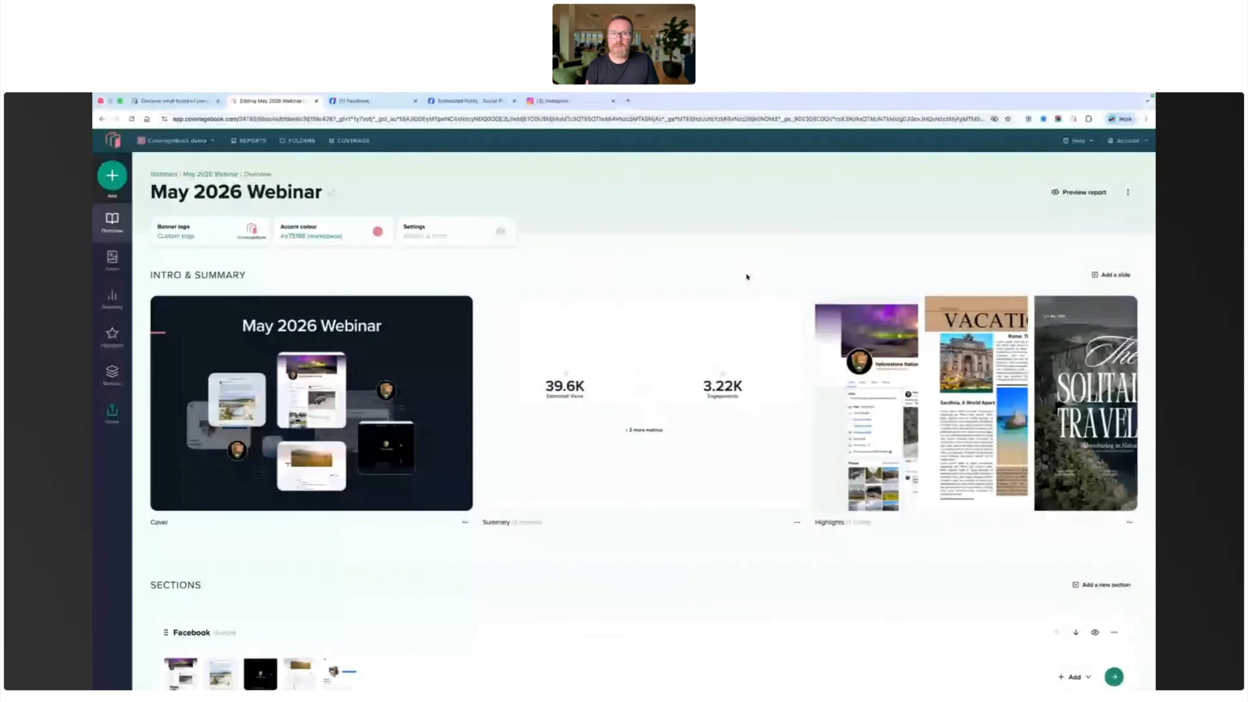
pyautogui.click(565, 114)
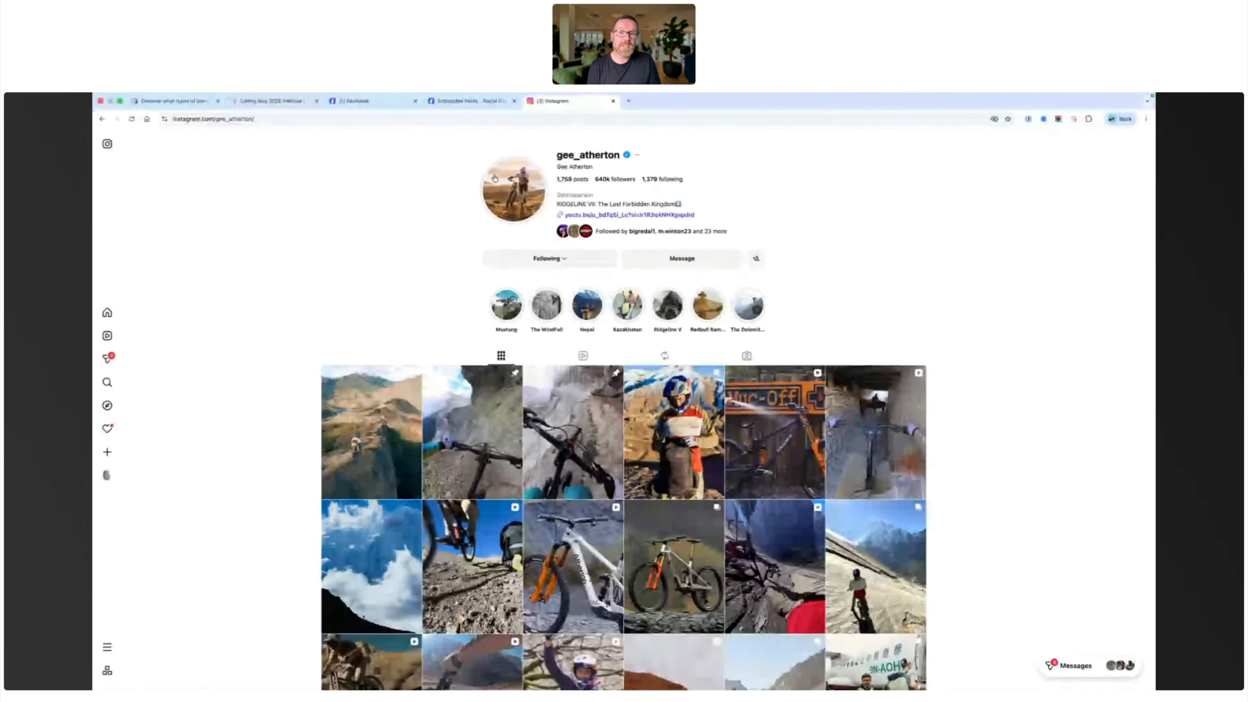
pyautogui.click(516, 189)
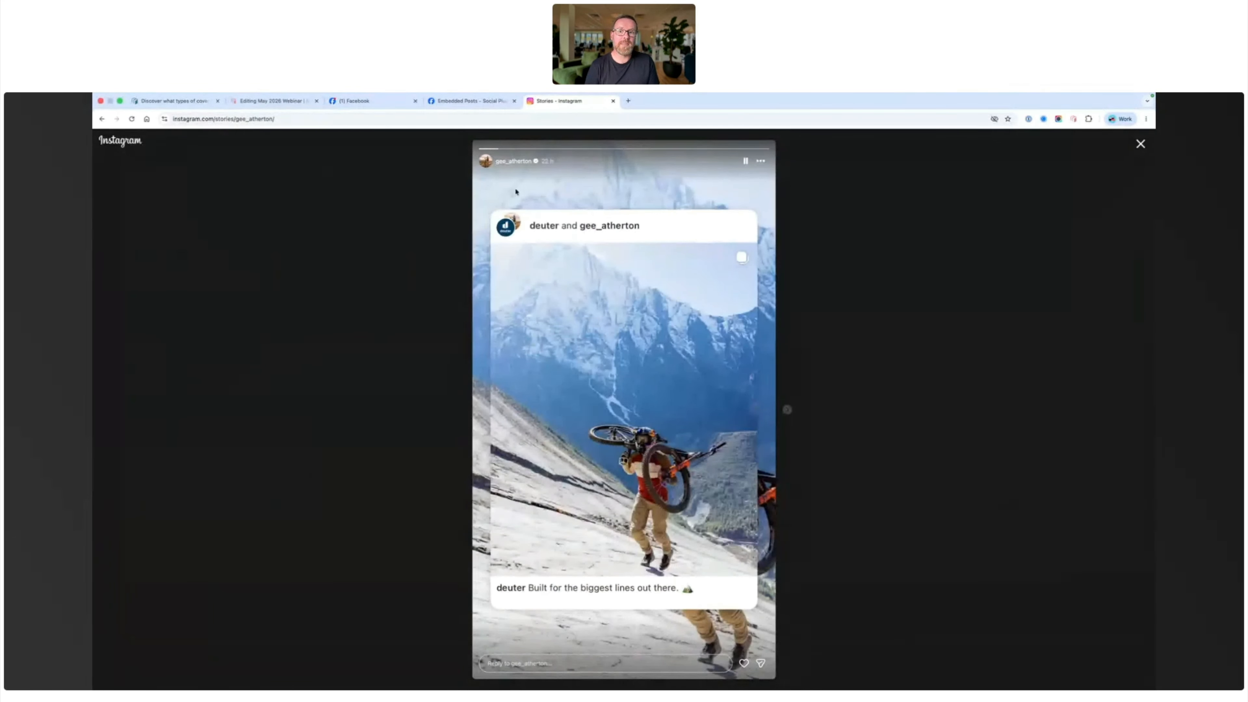
pyautogui.click(787, 410)
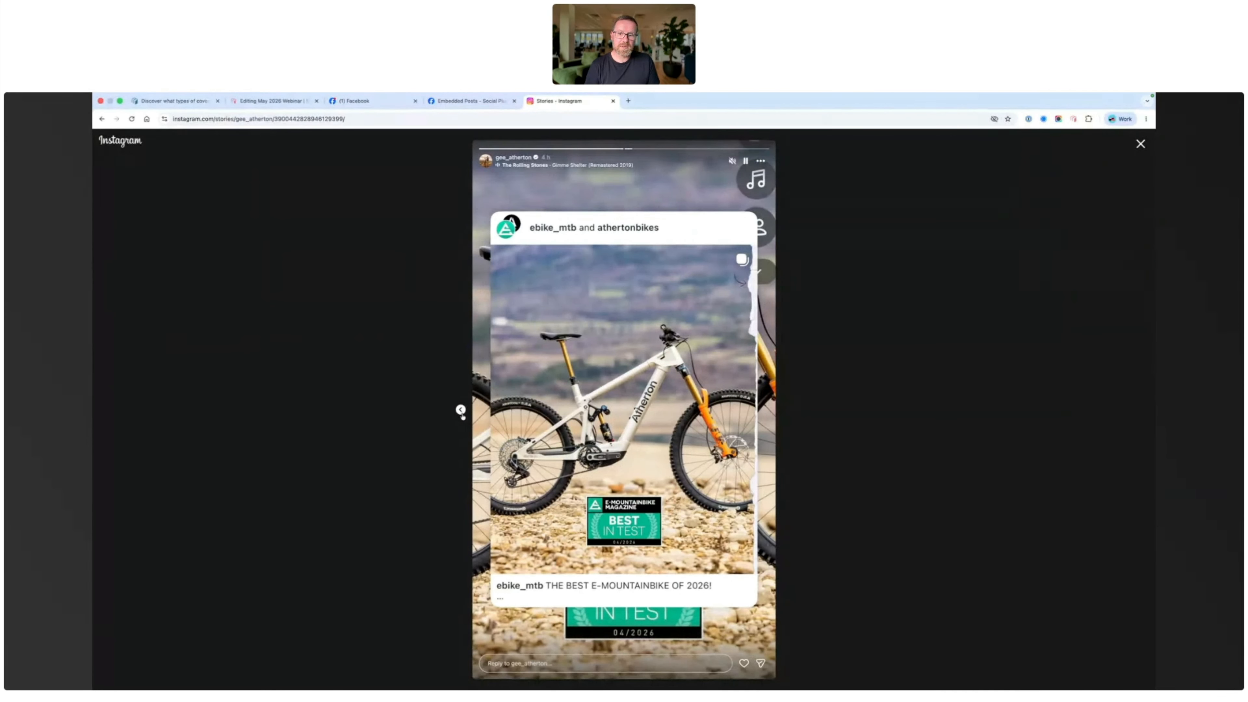
pyautogui.click(460, 410)
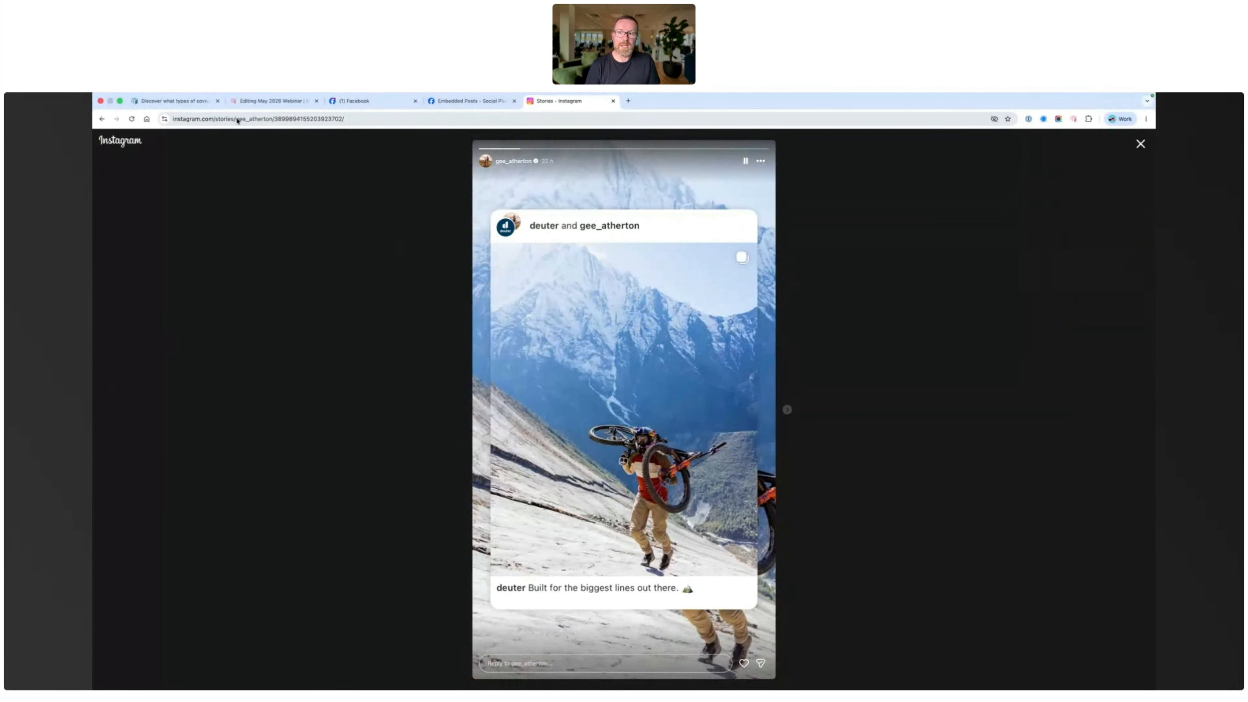
# - Highlight the individual Instagram story's full web address, and return to the second story in the published report
pyautogui.click(353, 121)
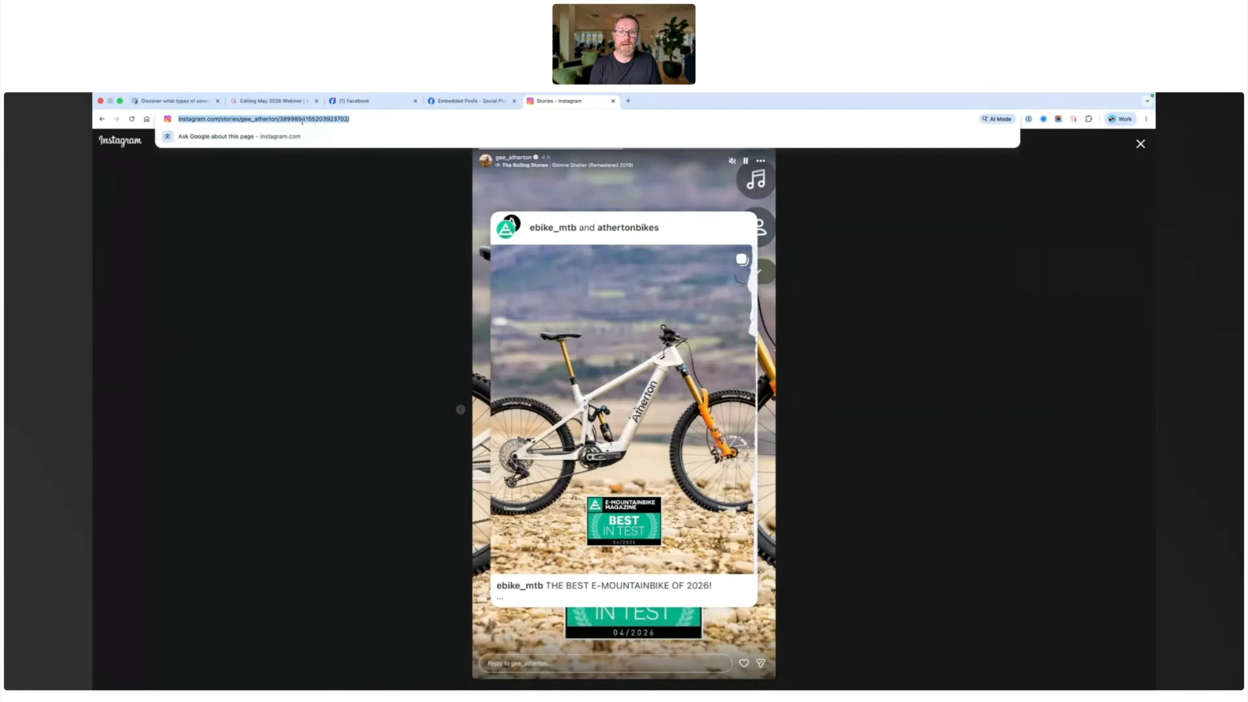
pyautogui.click(349, 210)
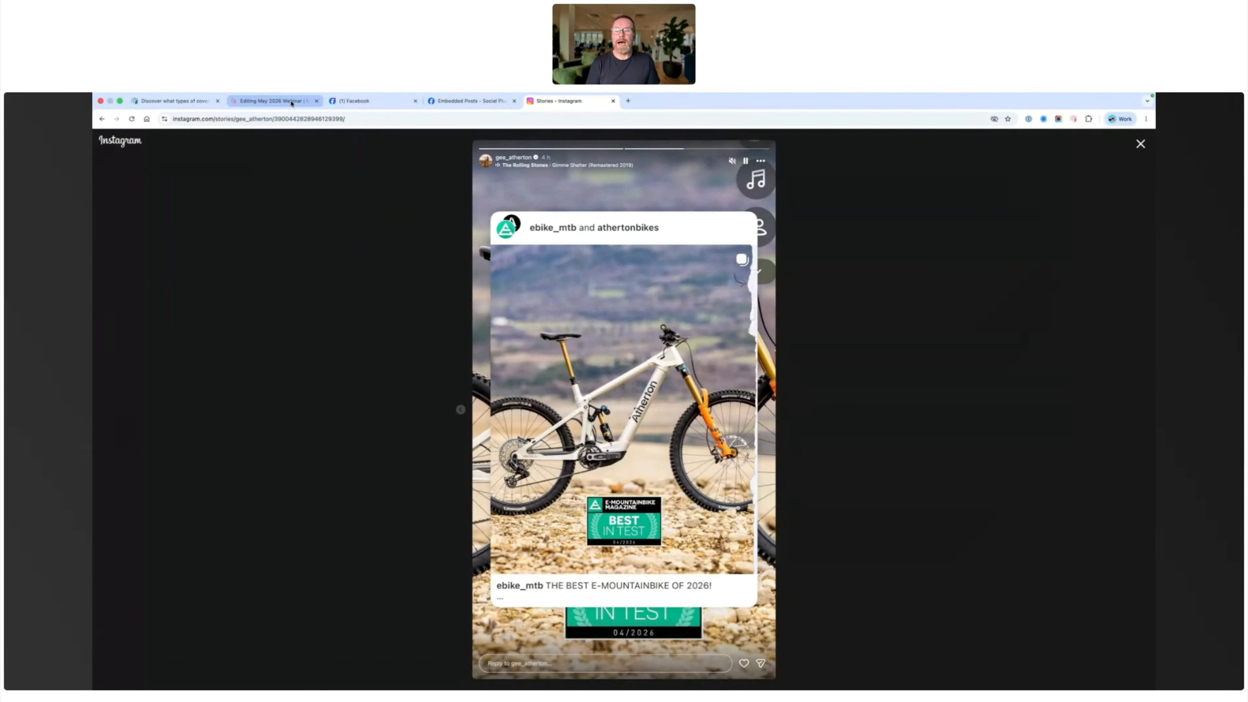
pyautogui.click(291, 102)
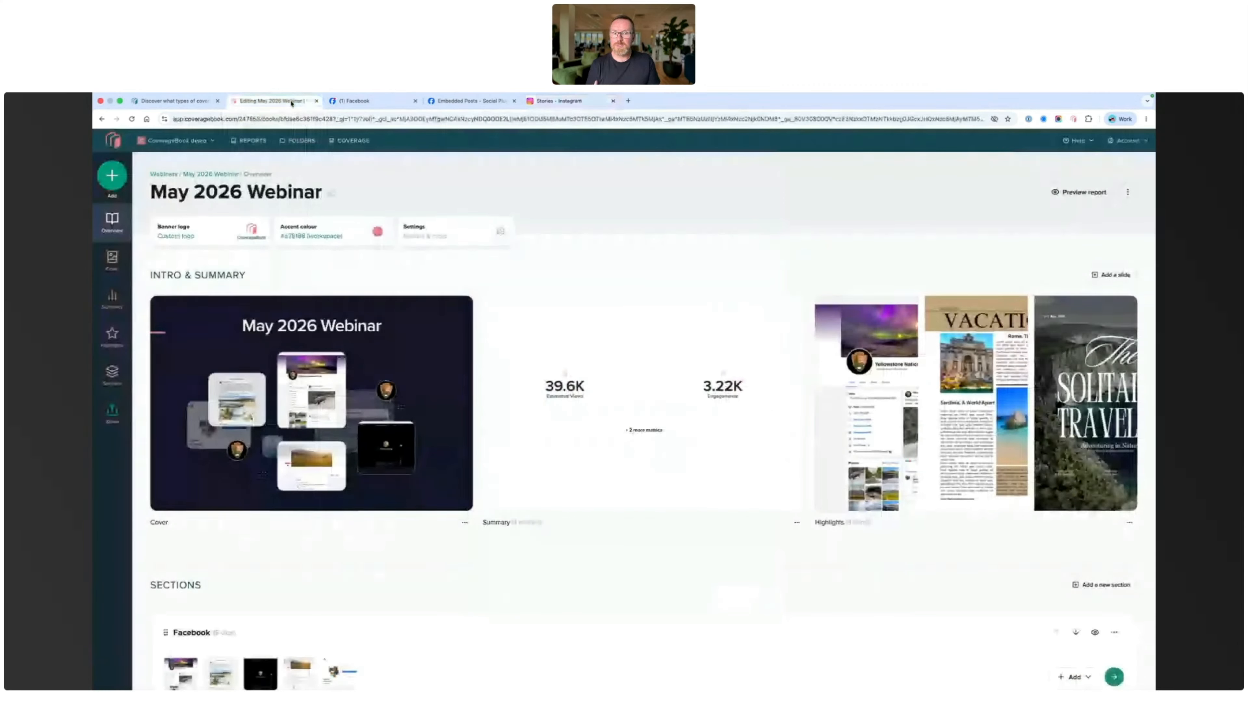
pyautogui.hotkey('ctrl', 'Left')
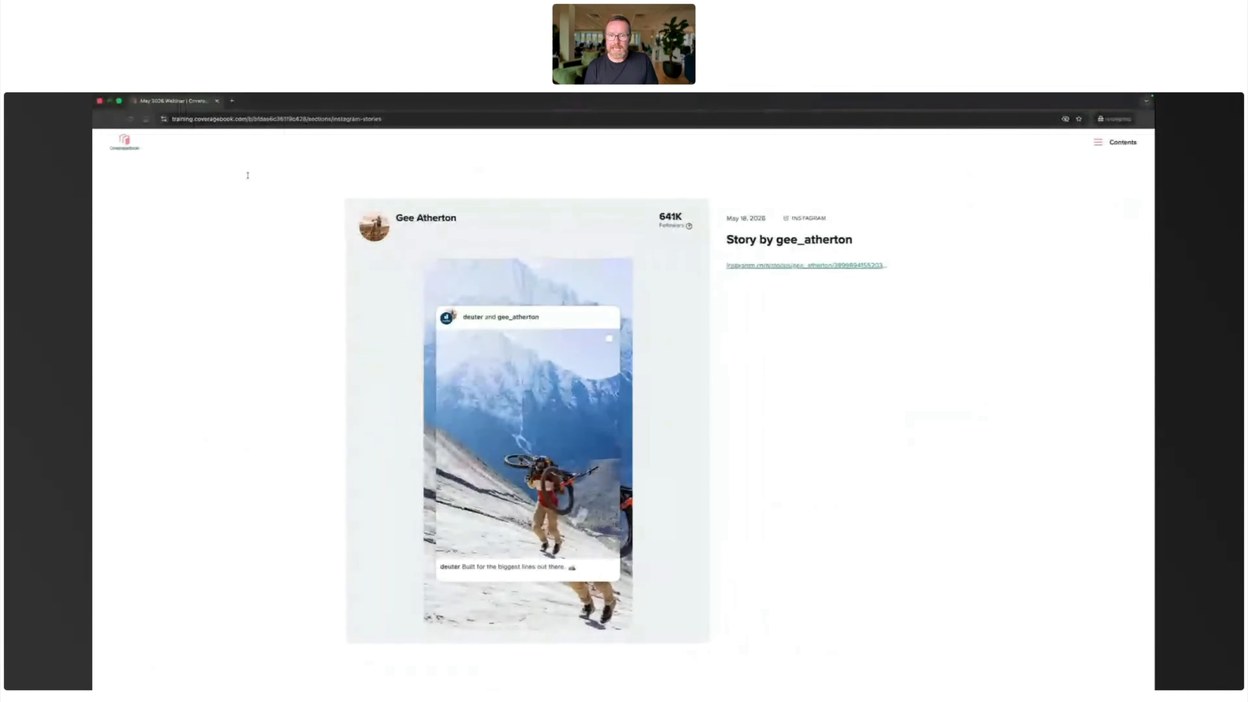
pyautogui.scroll(-1, 372, 393)
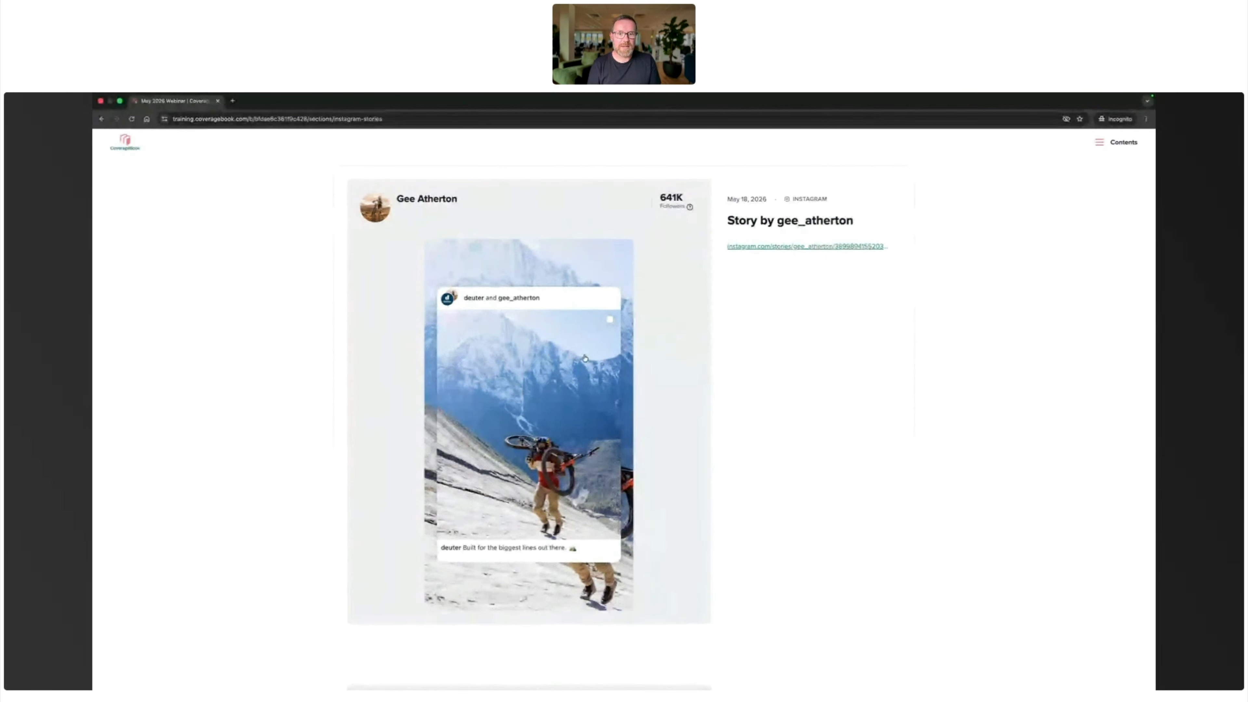
# - Open the Instagram Stories section of the May 2026 Webinar report in the editor, and open its e-mountain bike story for editing
pyautogui.hotkey('ctrl', 'Right')
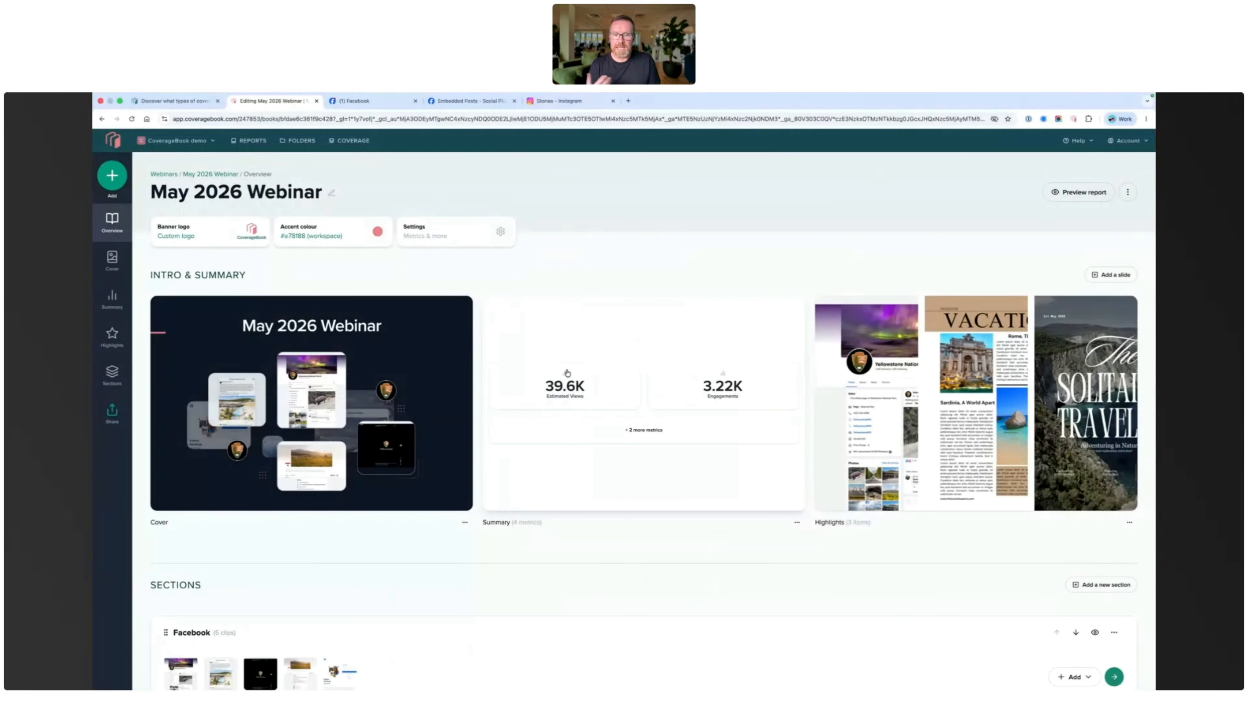
pyautogui.scroll(-5, 566, 371)
pyautogui.click(202, 522)
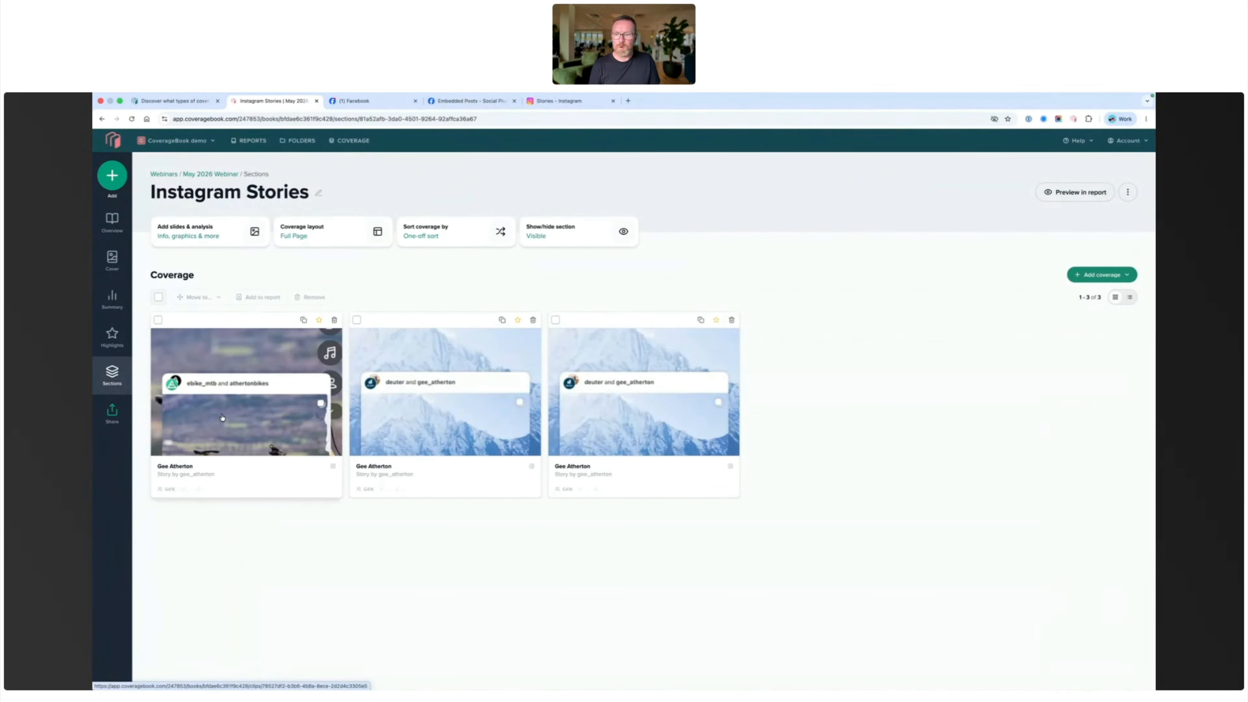
pyautogui.click(248, 414)
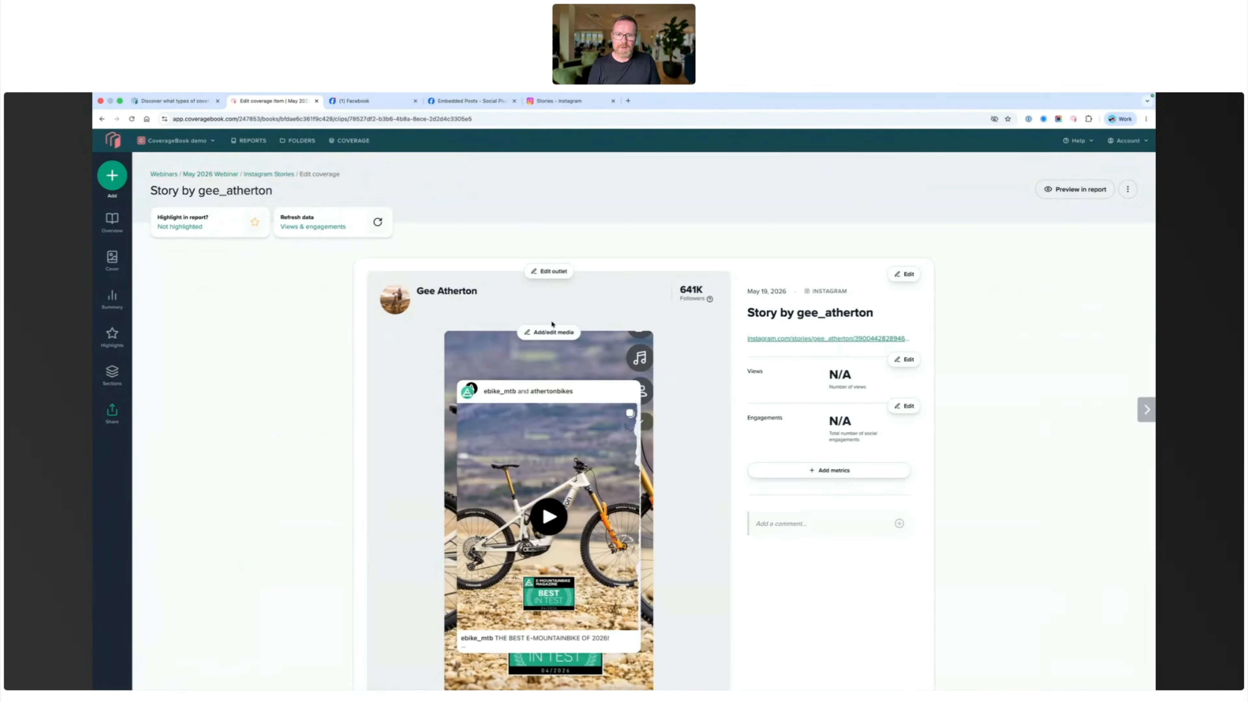
# - Inspect the bike story's media settings, including the upload area for additional clip images, and close them without adding anything
pyautogui.click(547, 332)
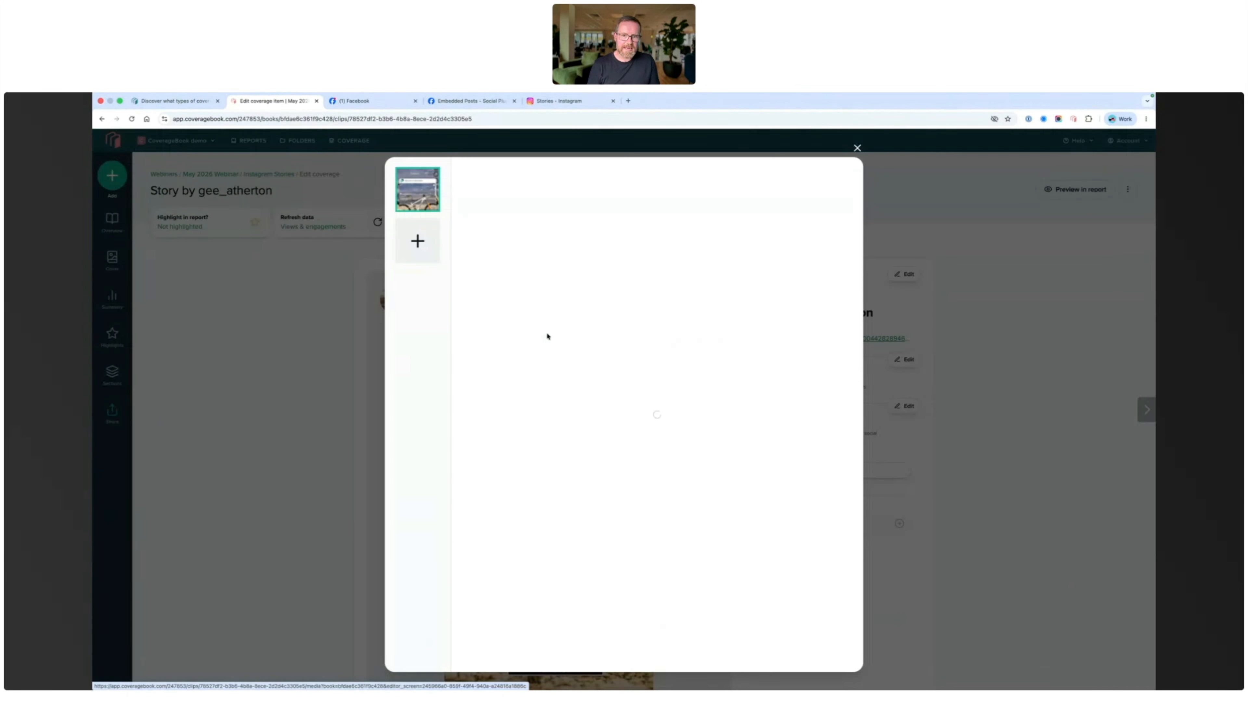
pyautogui.click(418, 242)
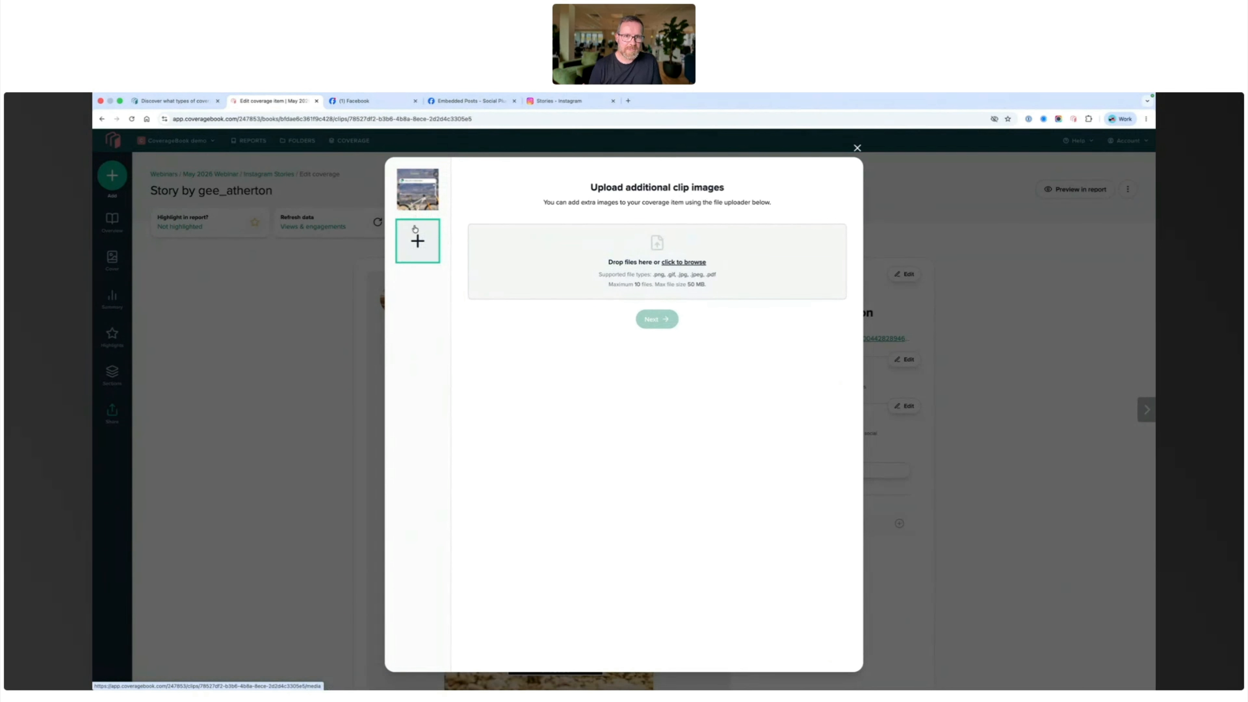
pyautogui.click(418, 199)
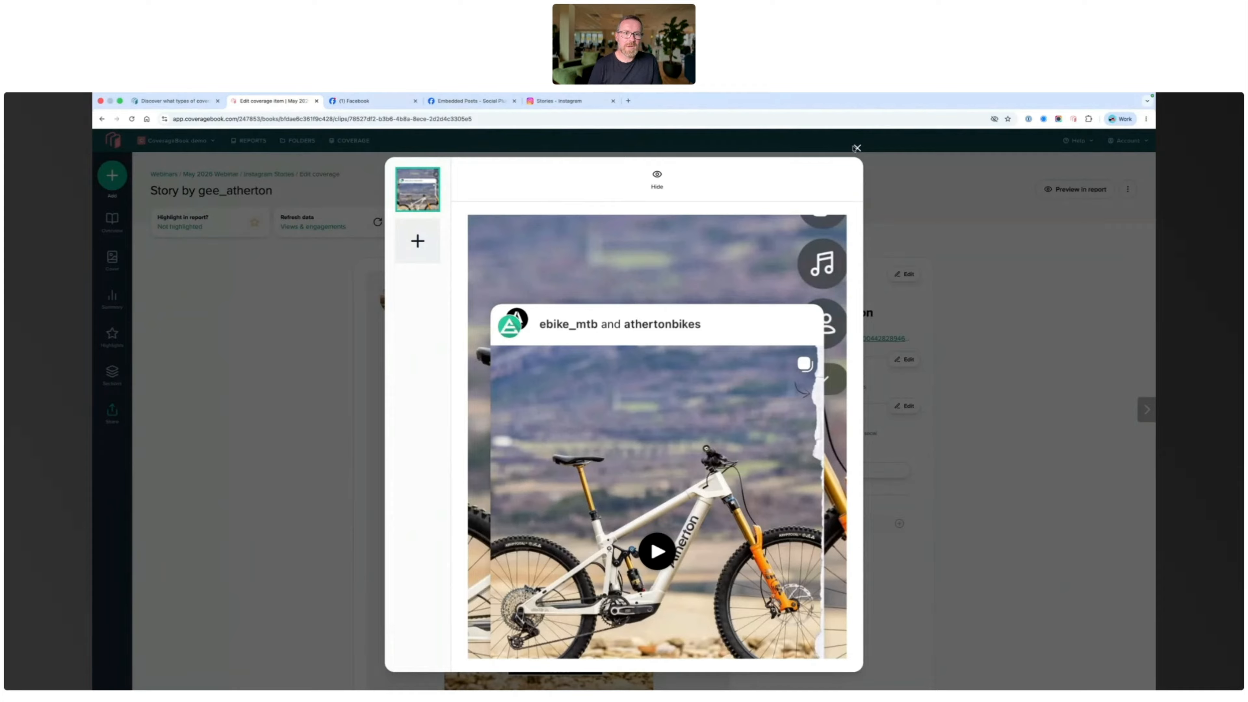
pyautogui.click(856, 148)
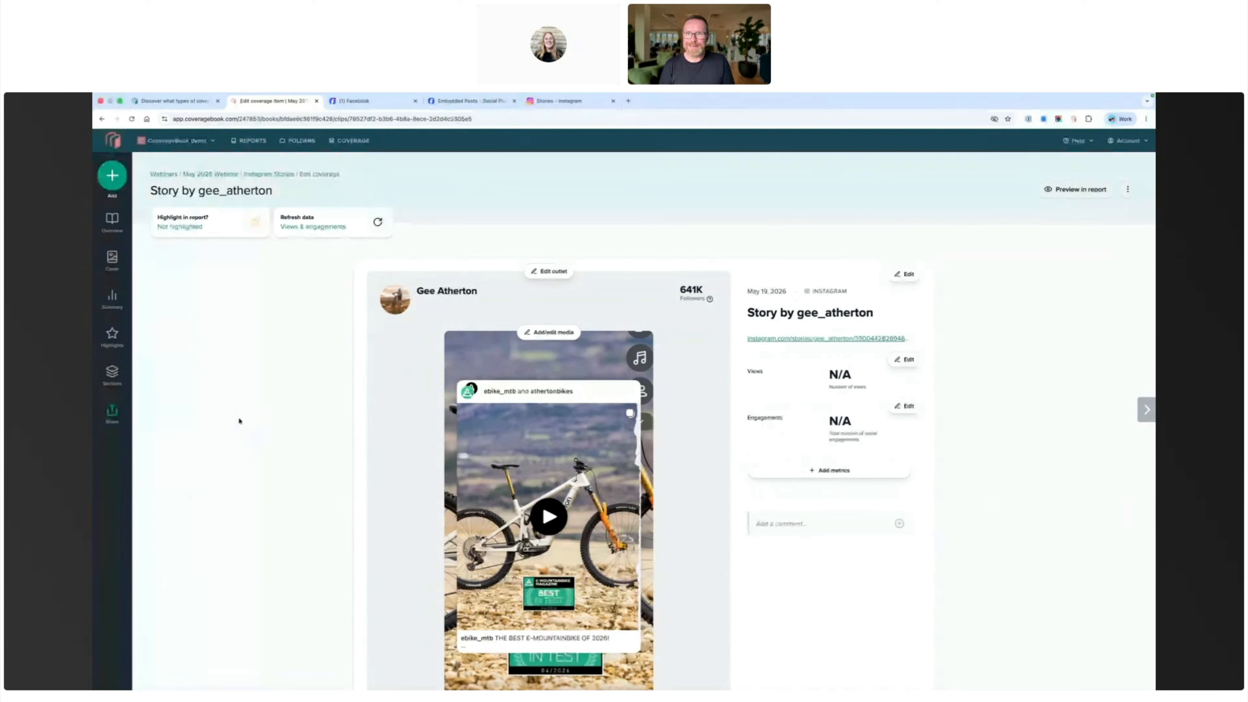
# - Compare the published stories with the bike story's edit page, including its metrics and image options, and return to the published report
pyautogui.hotkey('ctrl', 'Left')
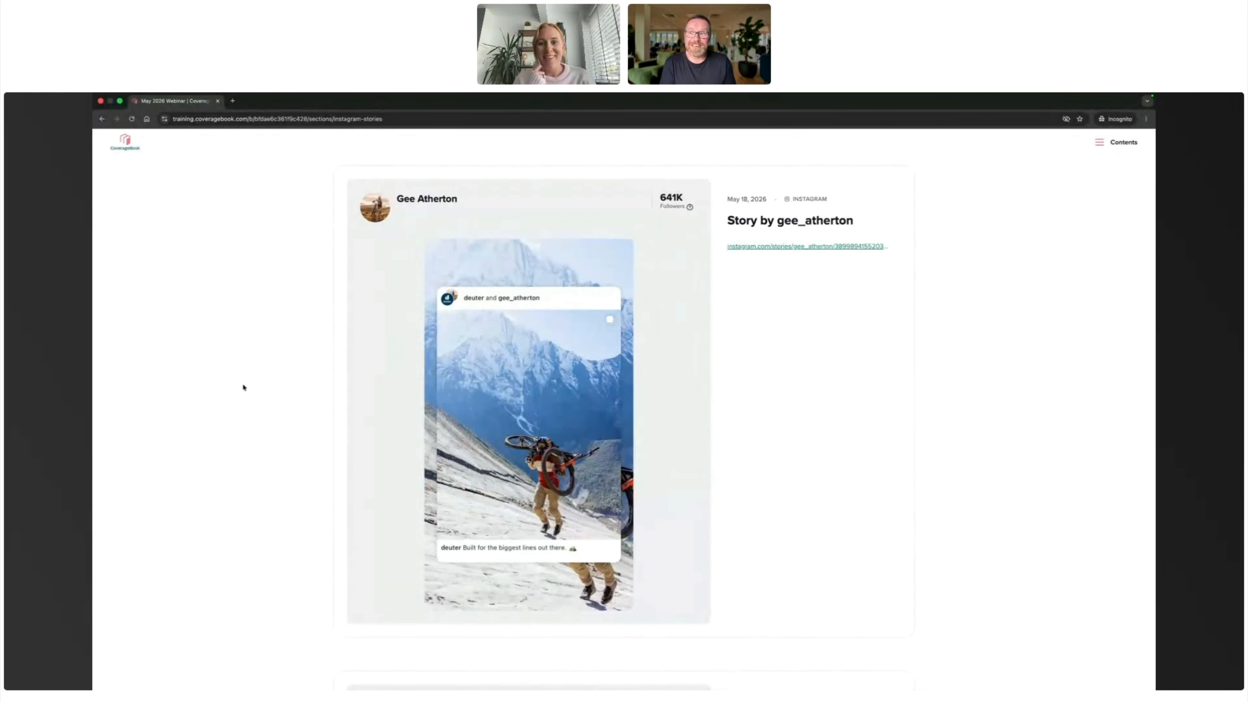
pyautogui.hotkey('ctrl', 'Right')
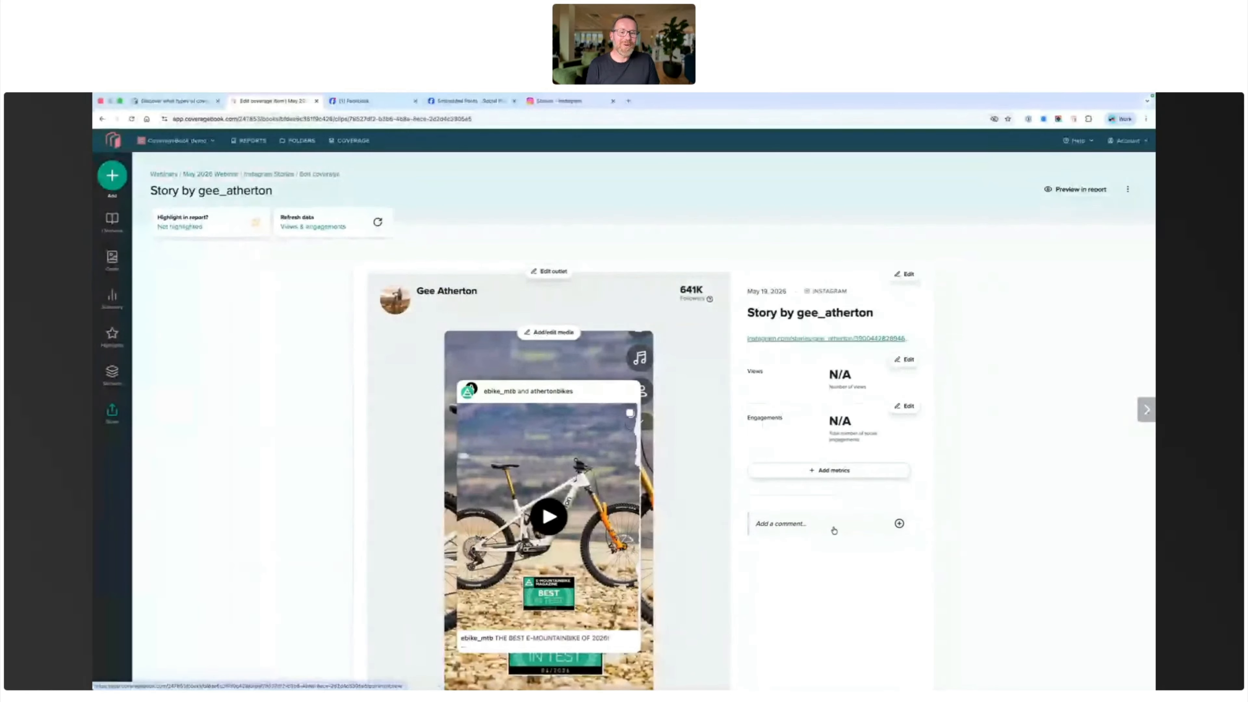
pyautogui.scroll(-3, 834, 639)
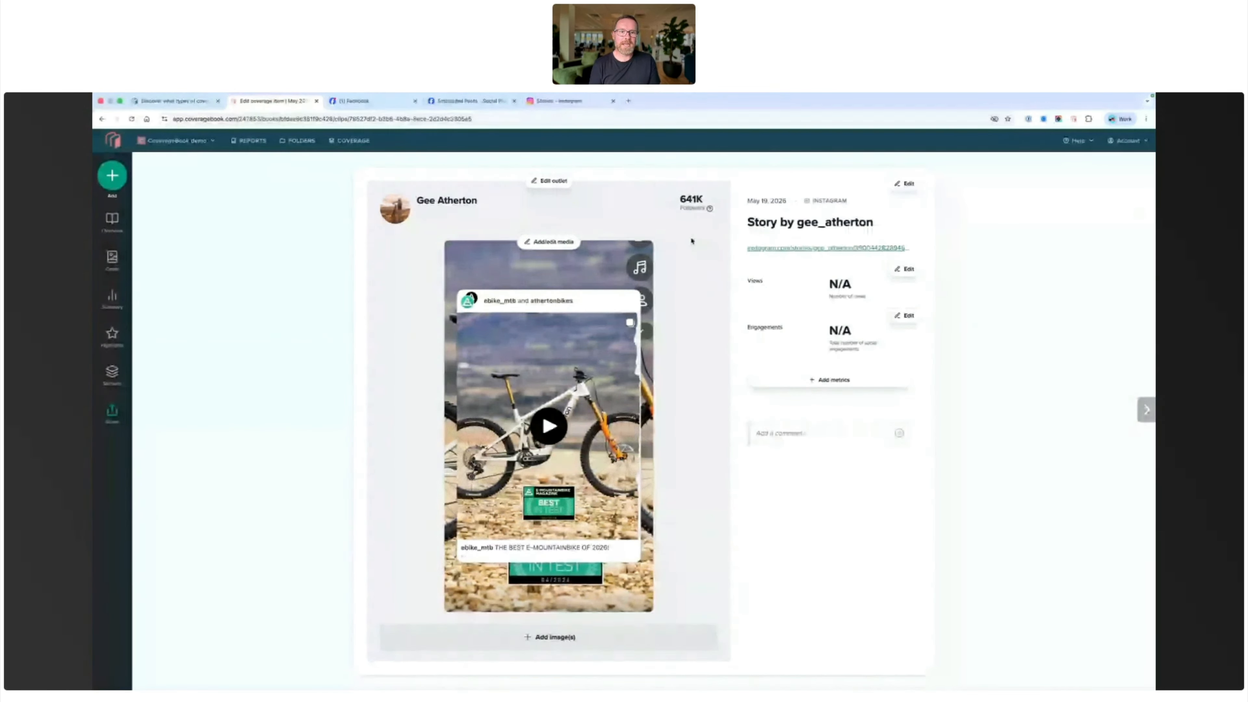
pyautogui.hotkey('ctrl', 'Left')
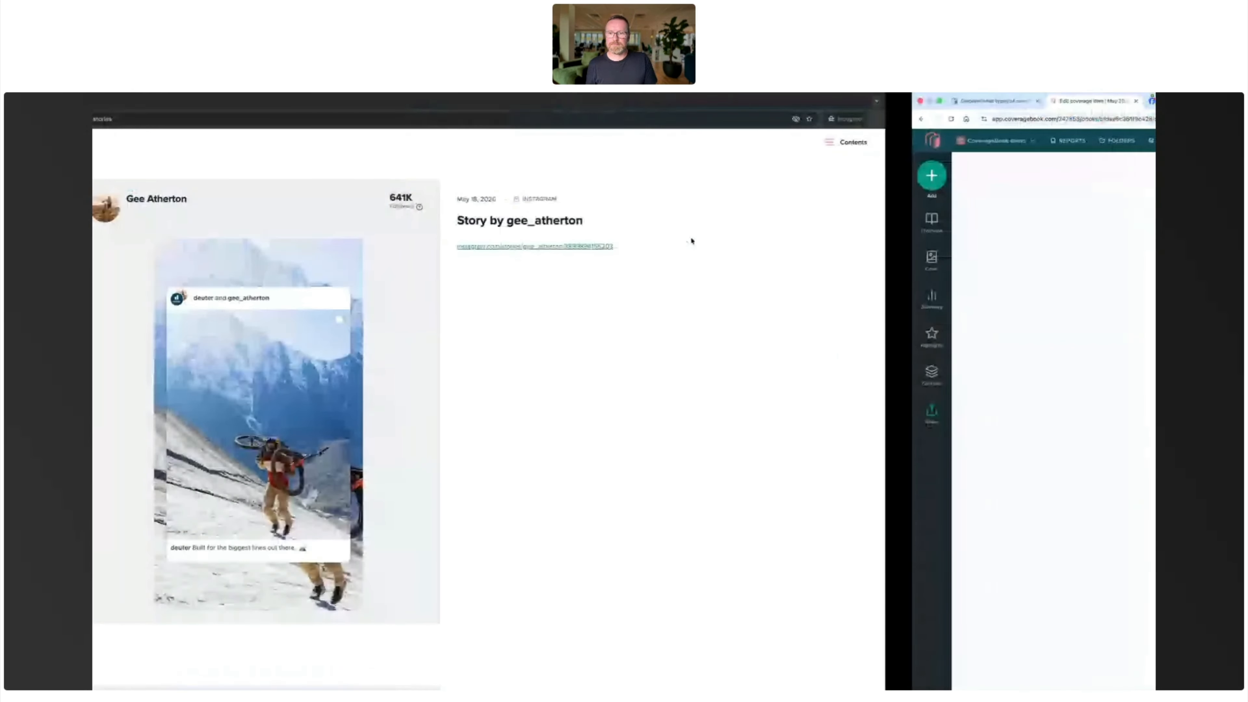
# - Go past the remaining Instagram story in the published report to its Print coverage section
pyautogui.scroll(-3, 608, 379)
pyautogui.scroll(-5, 608, 379)
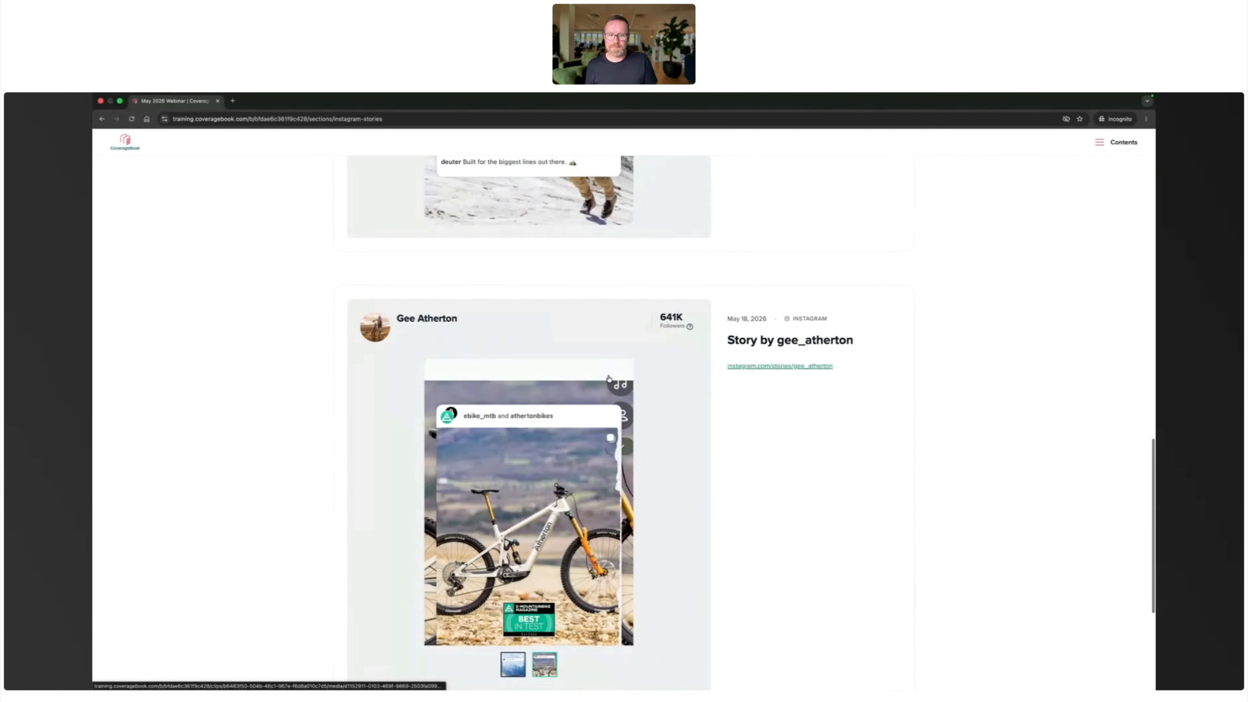
pyautogui.scroll(-5, 616, 382)
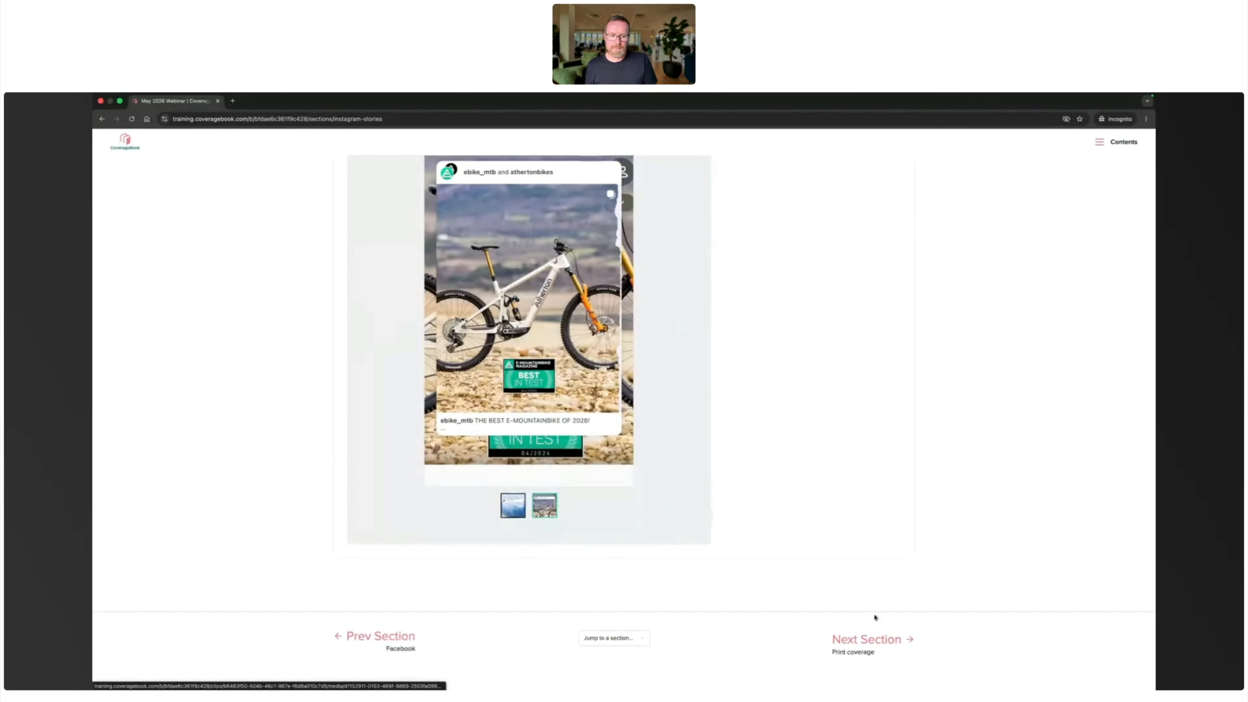
pyautogui.click(867, 640)
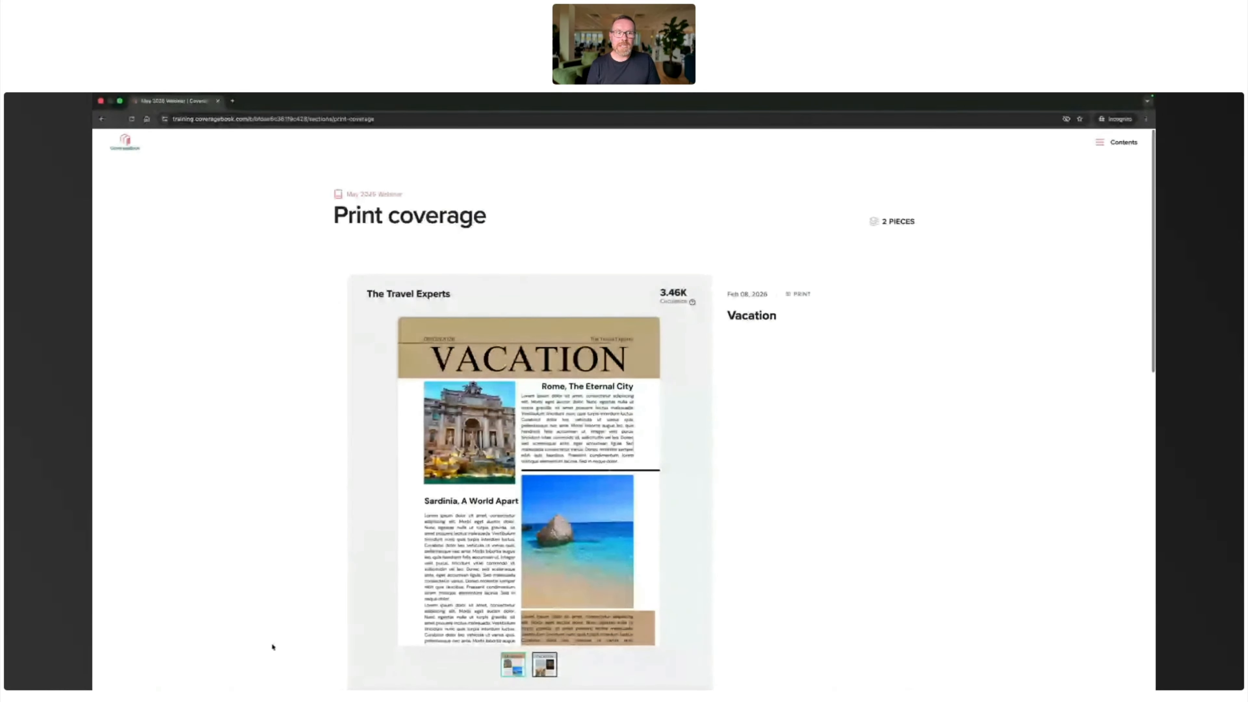
# - View the second page image of The Travel Experts' Vacation piece, and return to its first page image
pyautogui.scroll(-2, 273, 647)
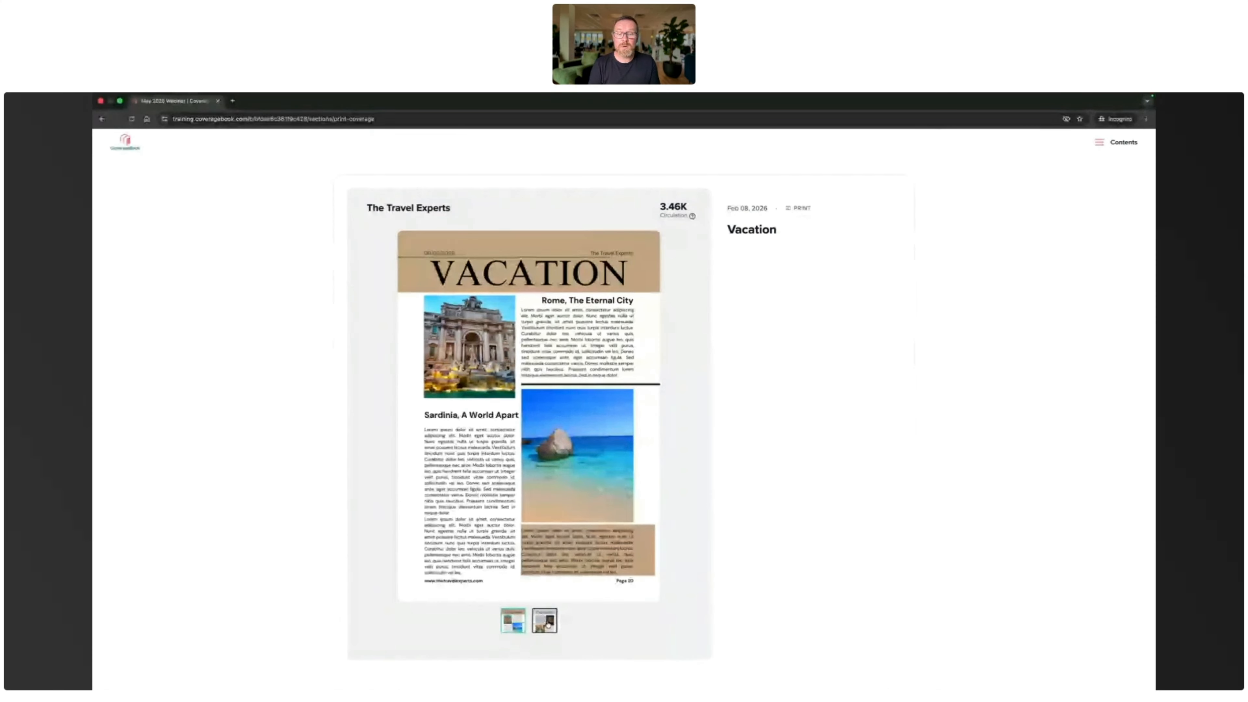
pyautogui.click(548, 624)
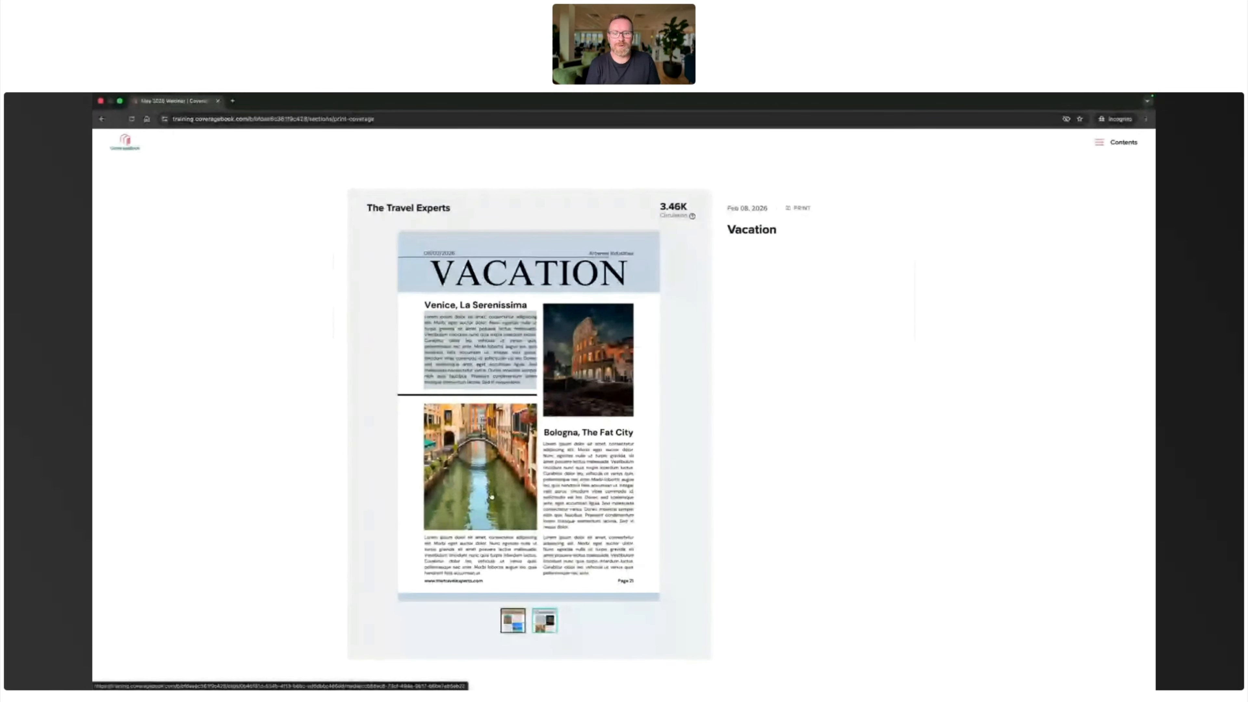
pyautogui.click(513, 620)
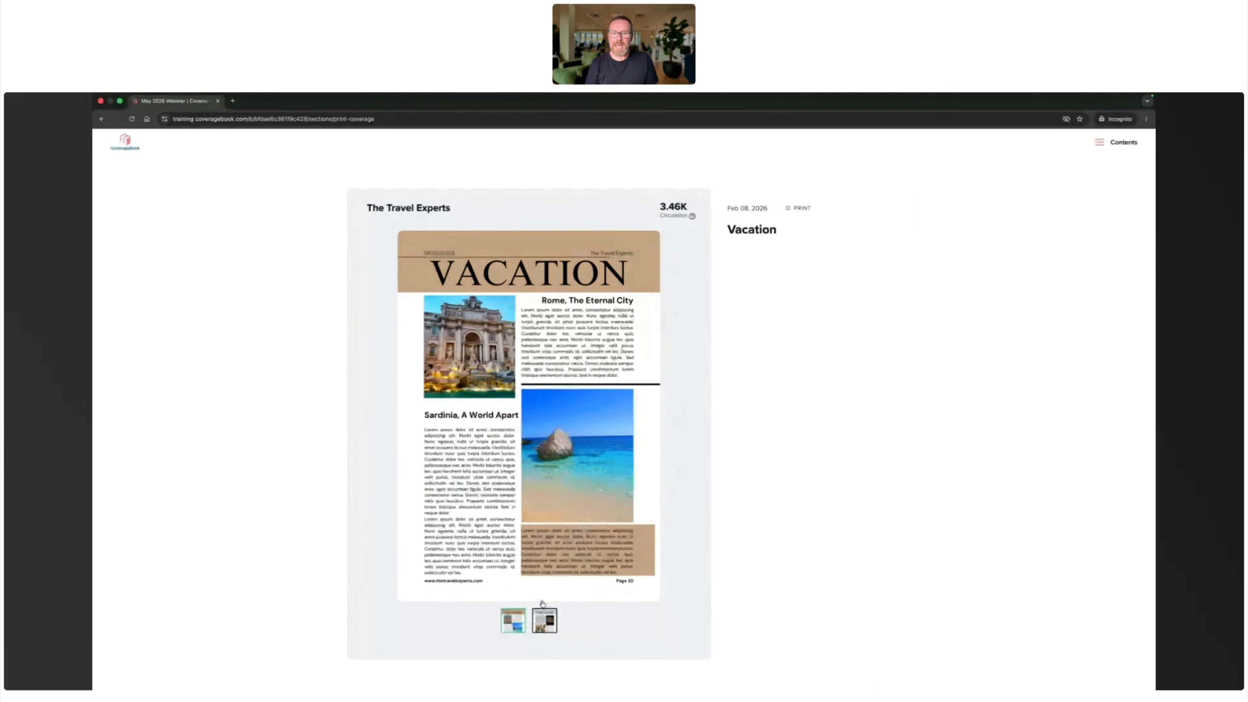
# - Return to the report editor and open the May 2026 Webinar report's Print coverage section
pyautogui.hotkey('ctrl', 'Right')
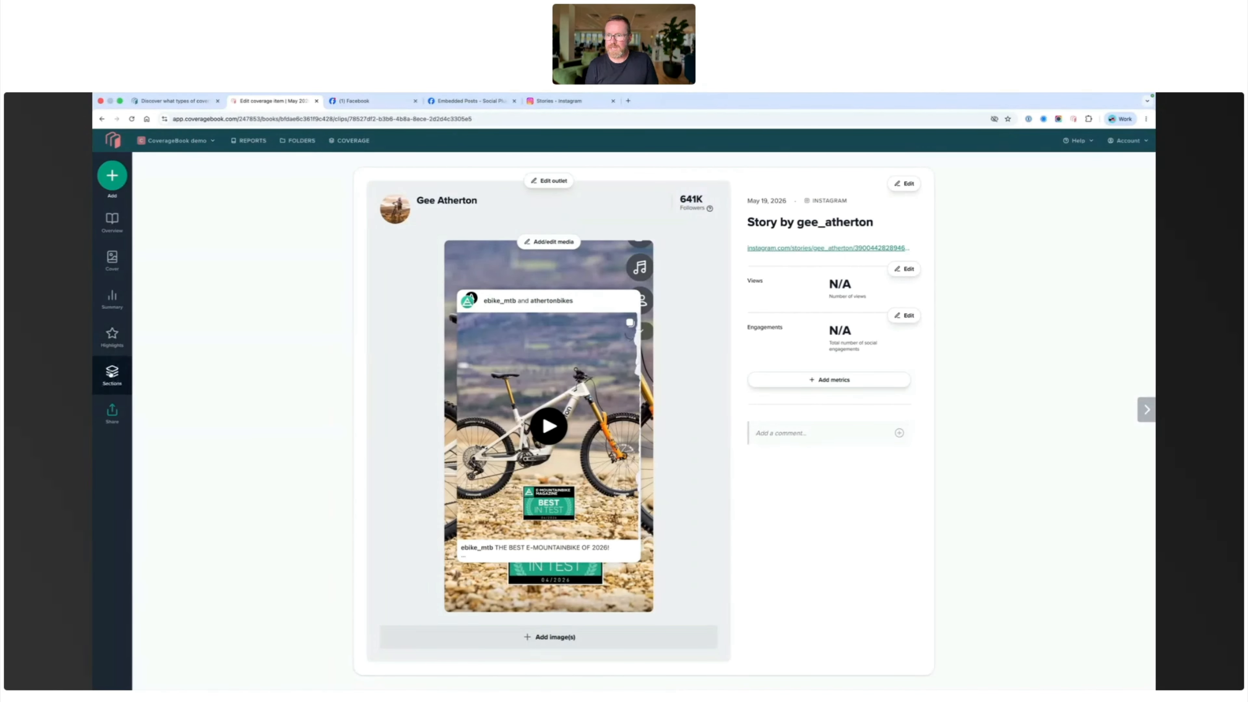
pyautogui.moveTo(112, 371)
pyautogui.click(172, 407)
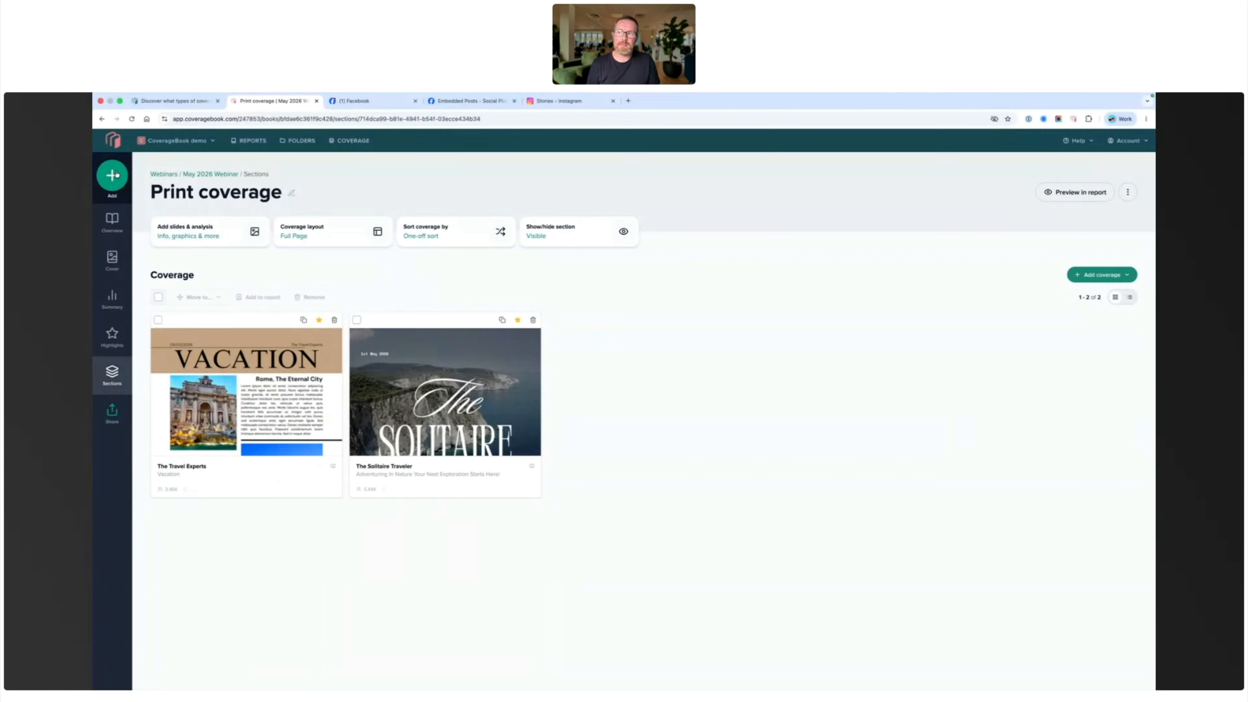
# - Upload Trend Setter.jpg from the Print folder as a coverage file, and import it into the Print coverage section
pyautogui.click(116, 183)
pyautogui.click(223, 207)
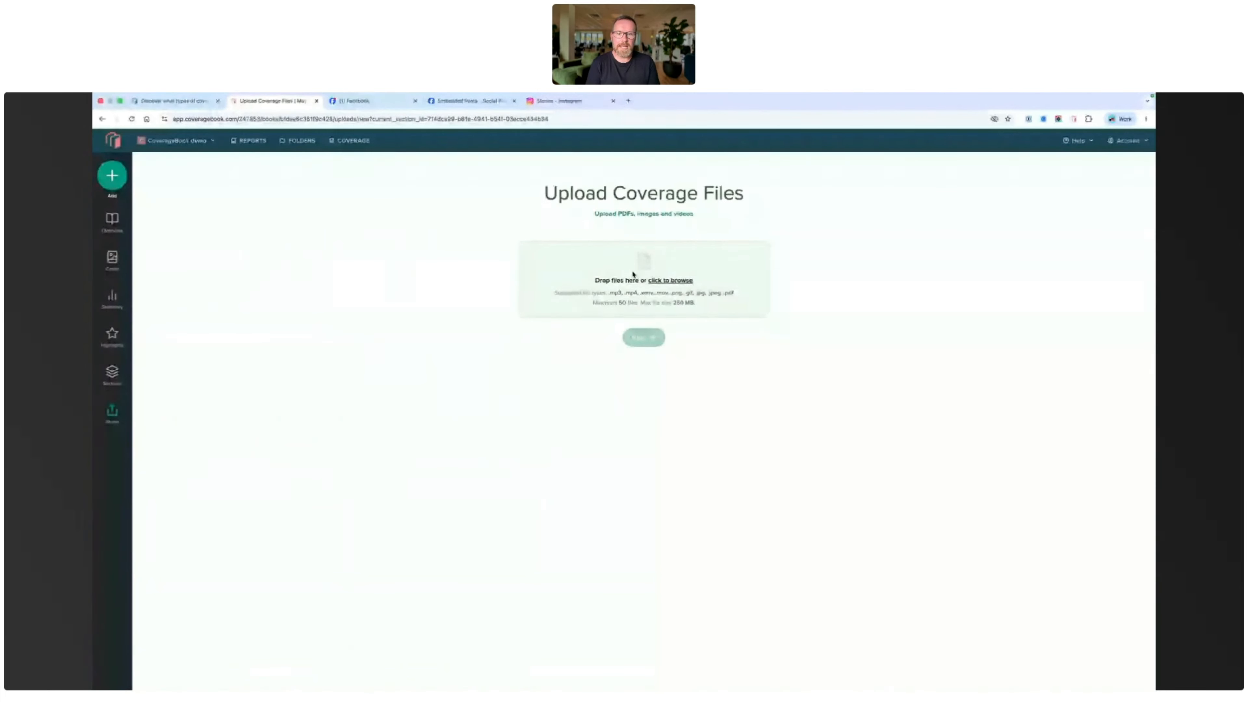
pyautogui.click(633, 275)
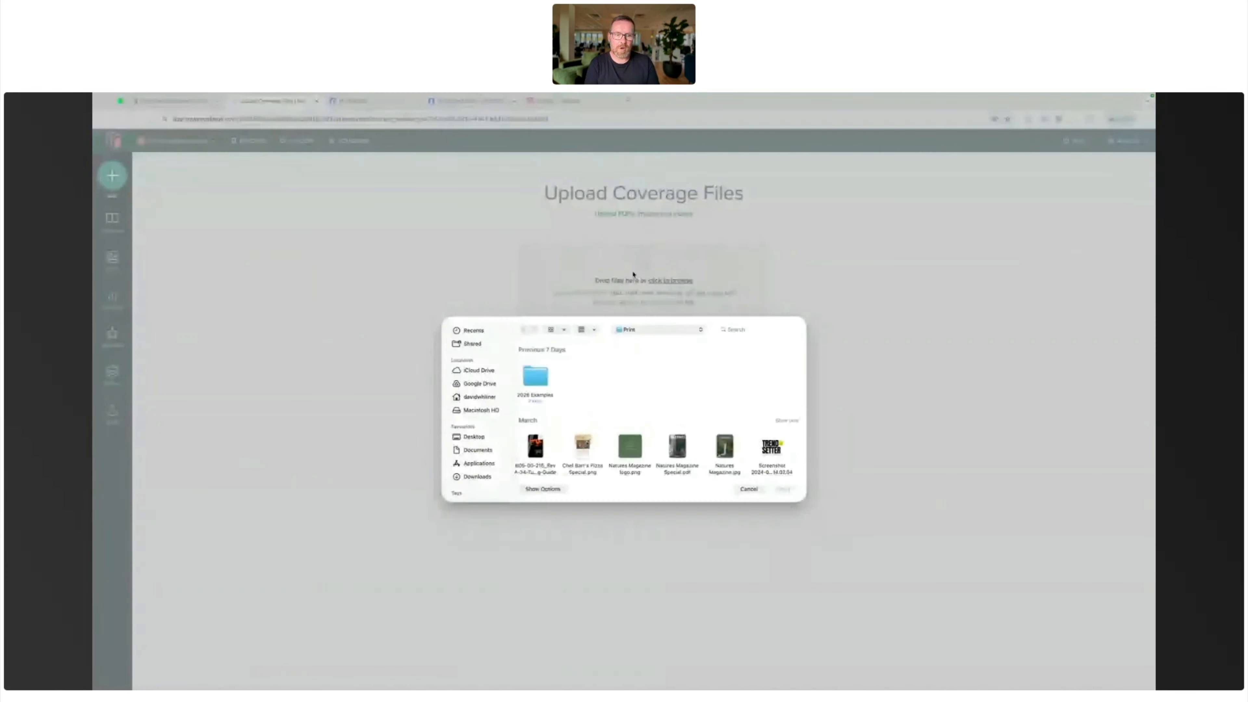
pyautogui.scroll(-3, 674, 410)
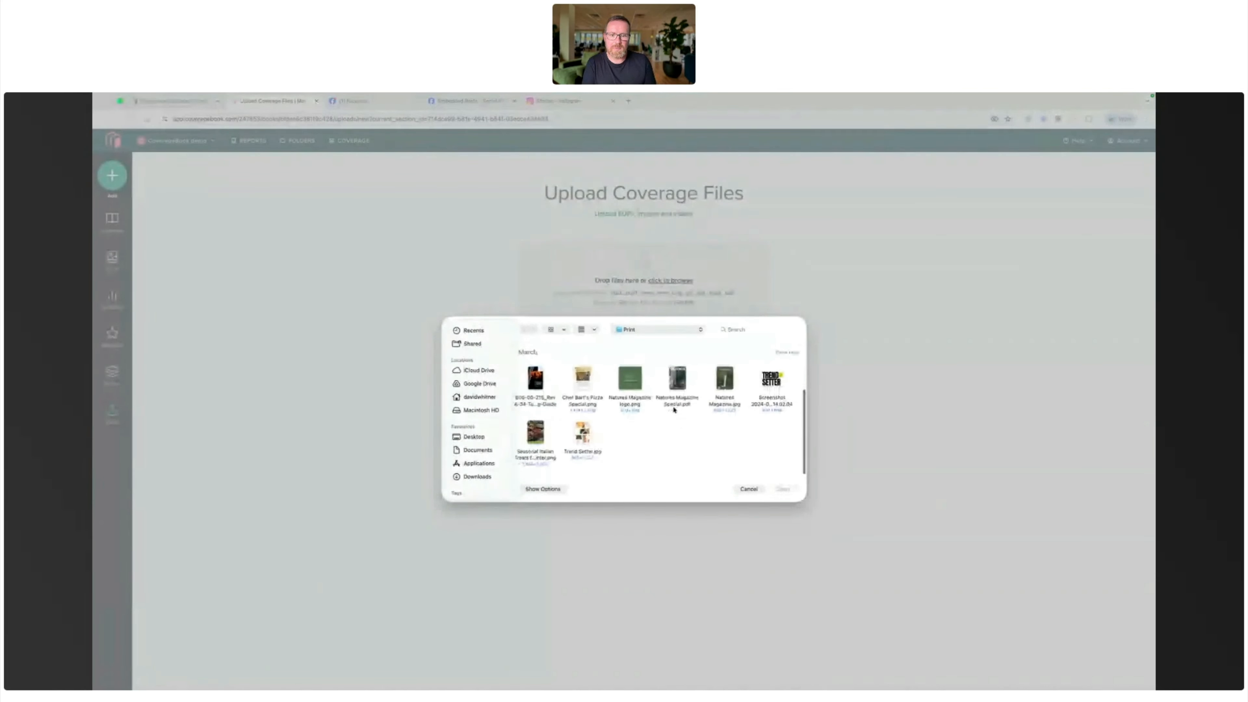
pyautogui.click(583, 438)
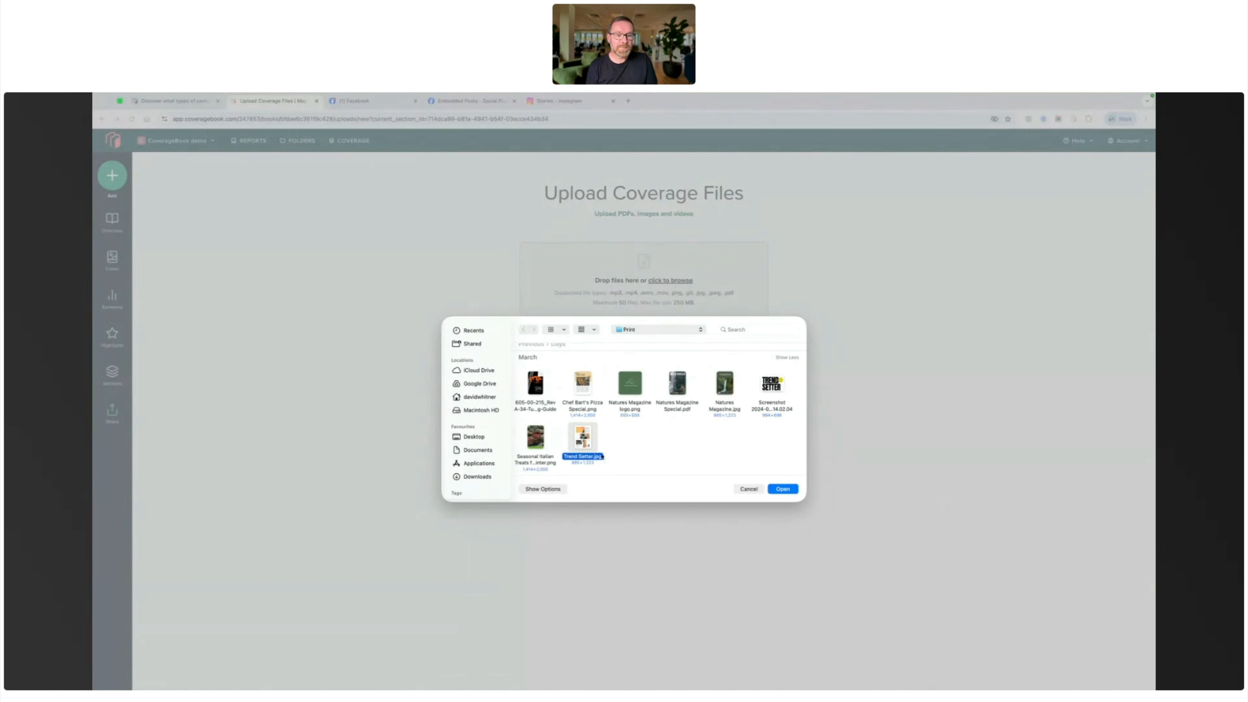
pyautogui.click(776, 489)
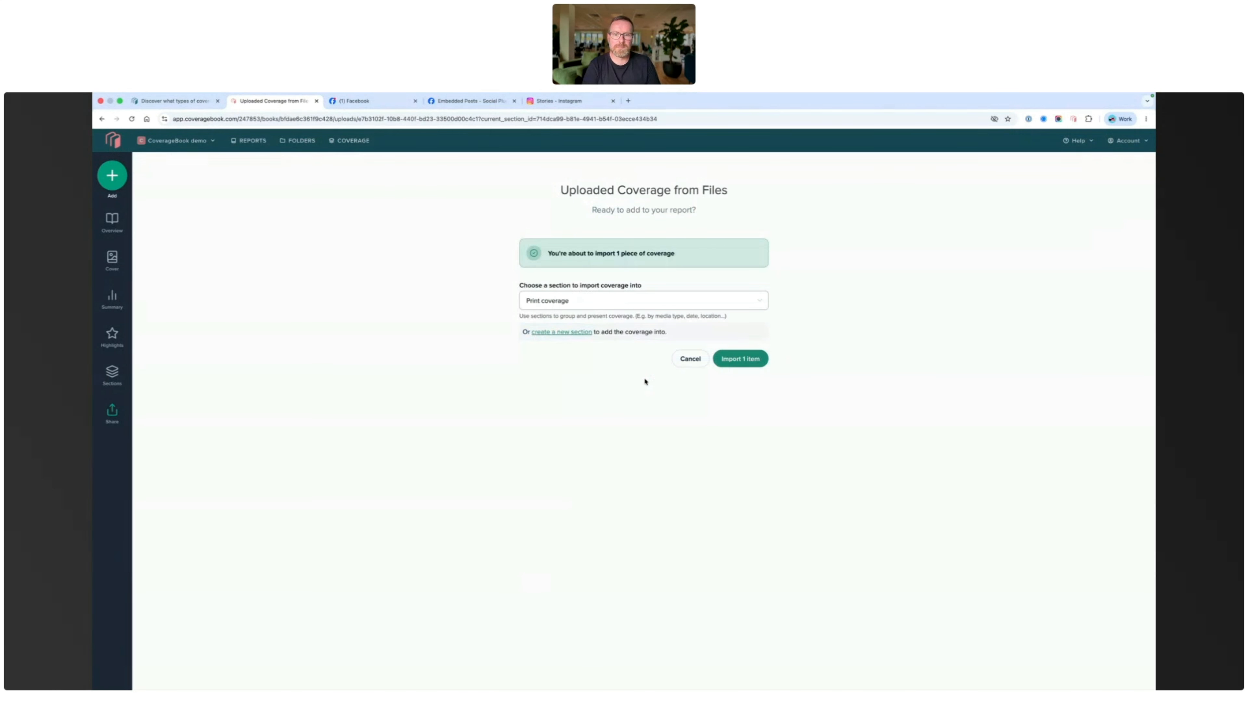
pyautogui.click(735, 359)
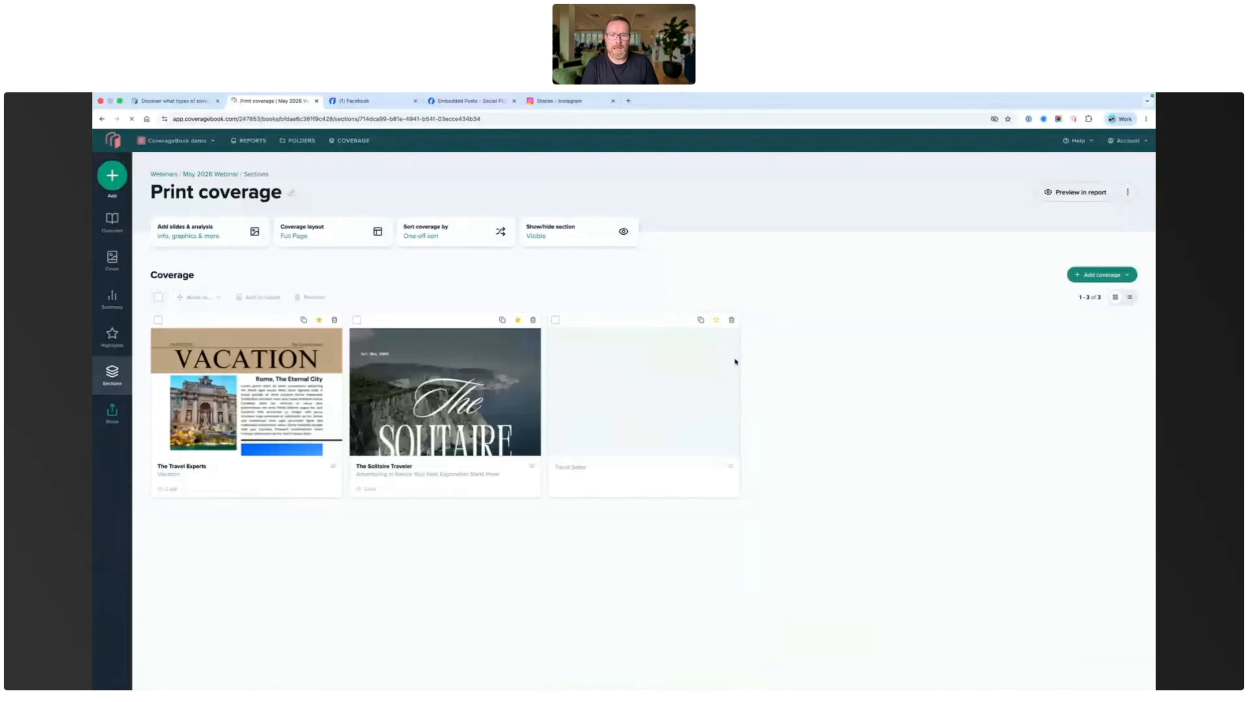
# - Open the imported Trend Setter piece for editing and change its title to "6 ways to be in style"
pyautogui.click(689, 379)
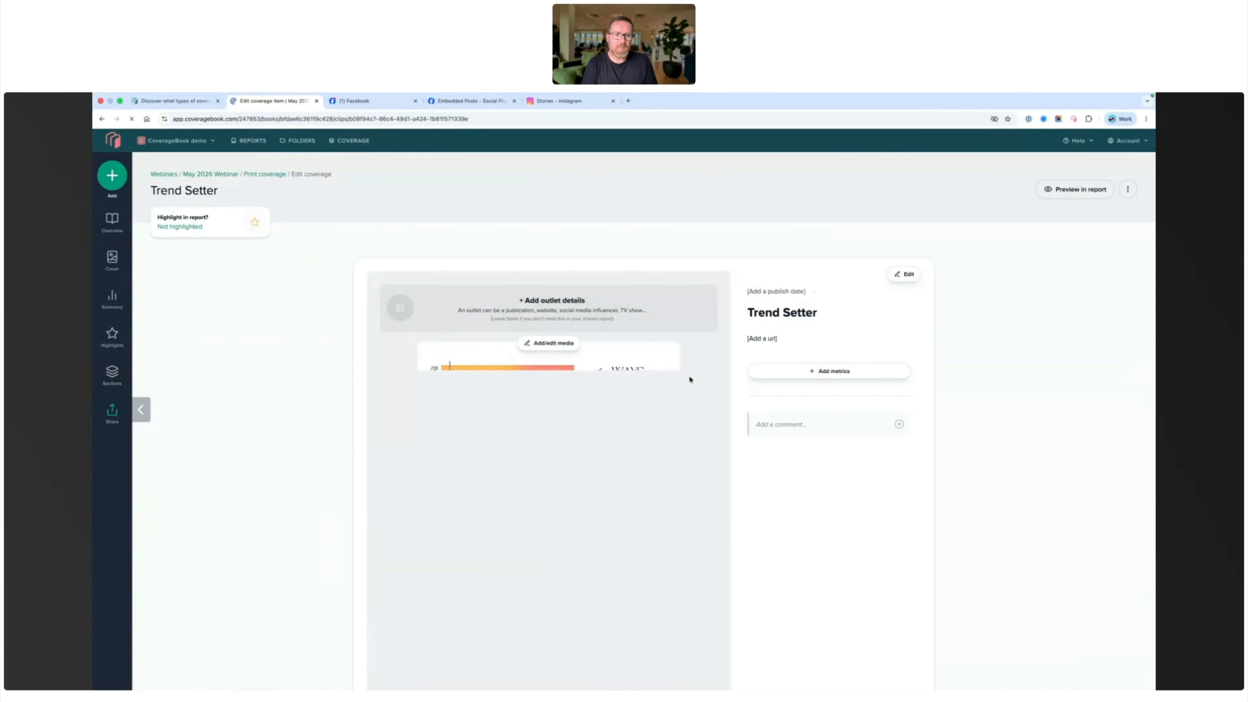
pyautogui.scroll(-2, 689, 380)
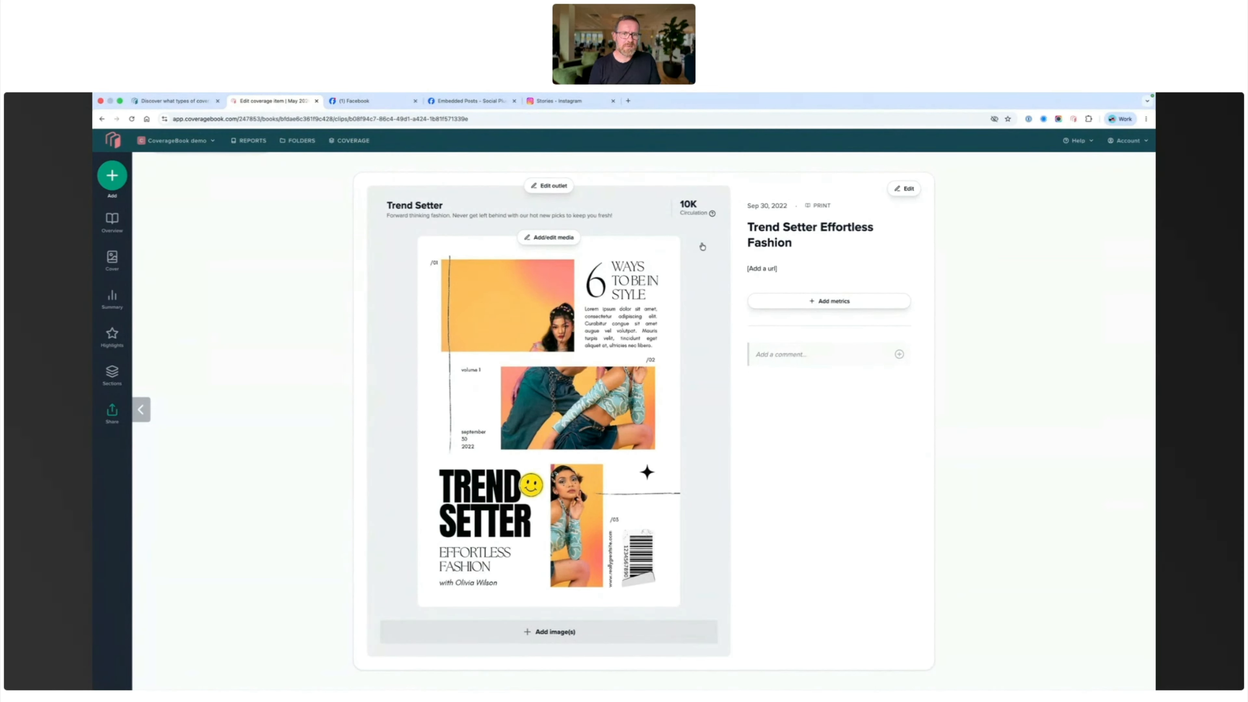
pyautogui.click(771, 245)
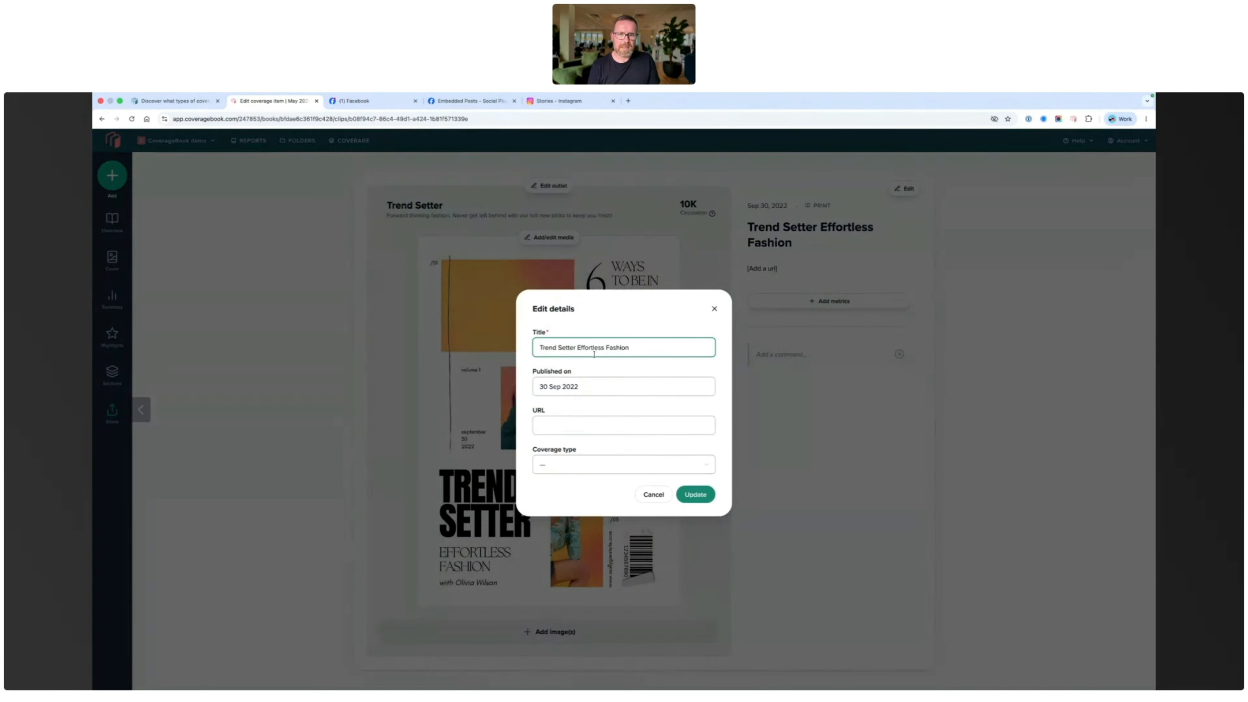
pyautogui.press('super+a')
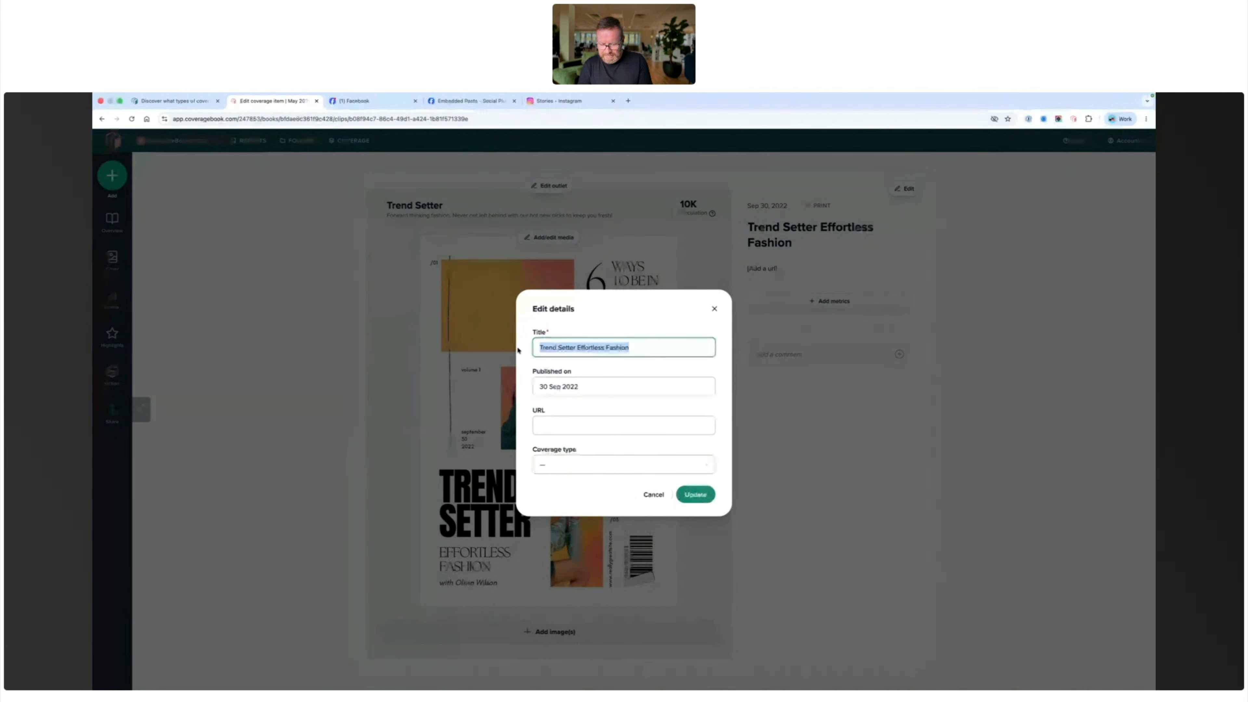
pyautogui.write('6 ways to be i')
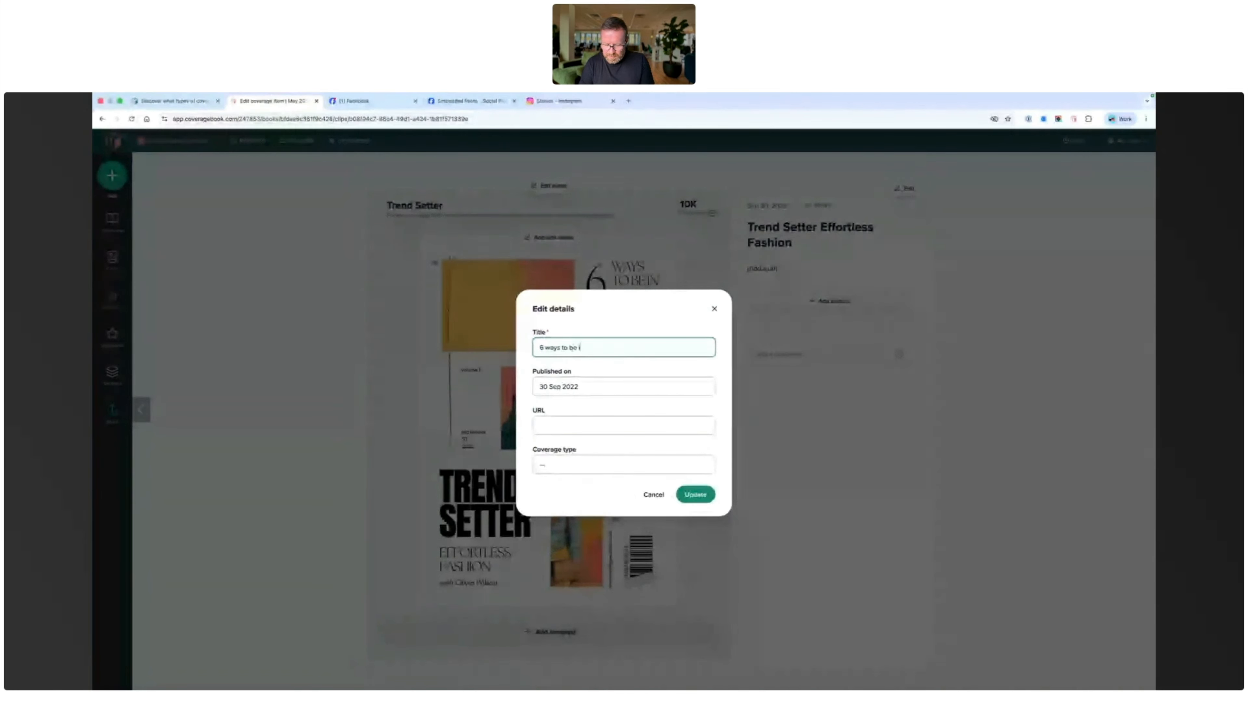
pyautogui.write('n style')
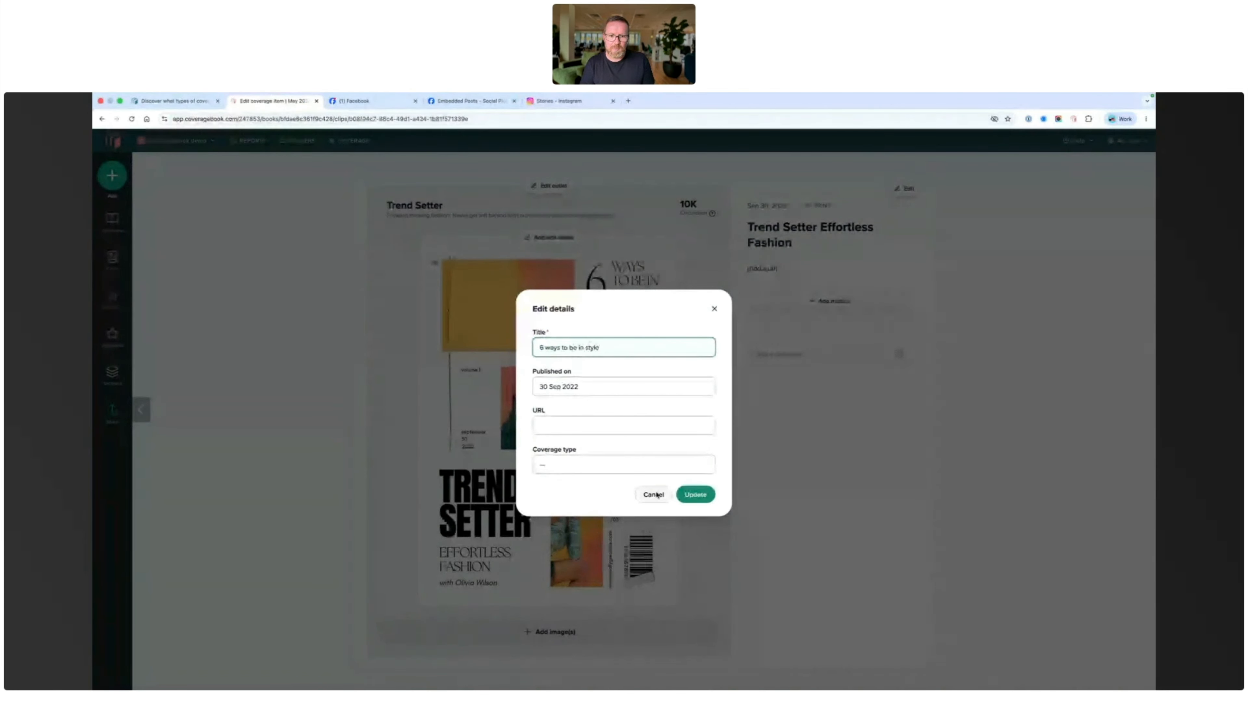
pyautogui.click(687, 497)
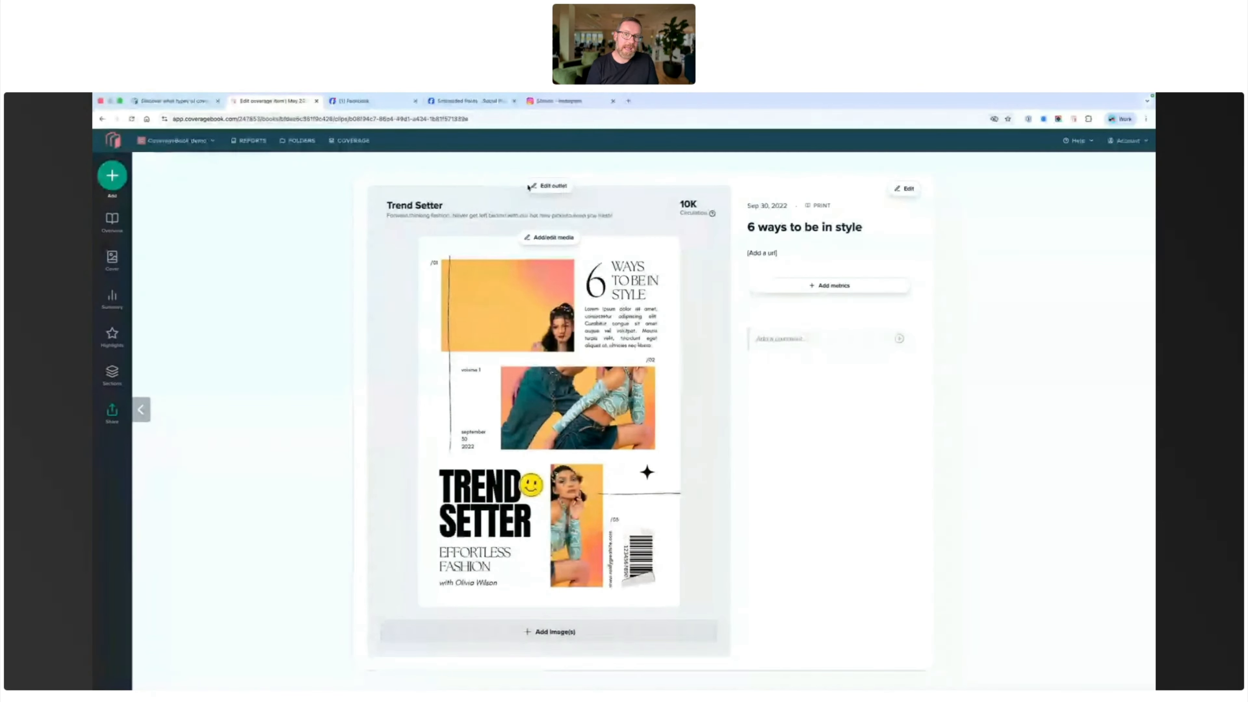
# - Preview reassigning the piece to the saved outlet Trend Setter Quarterly Magazine, and cancel the reassignment
pyautogui.click(547, 190)
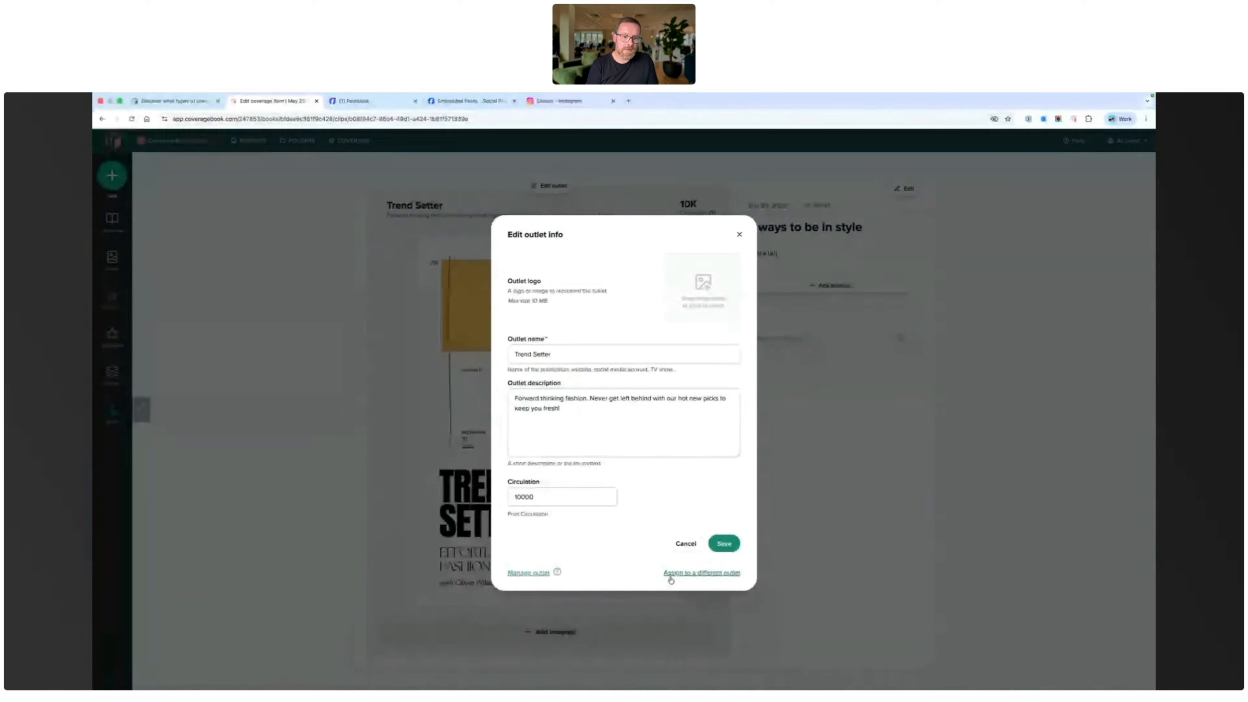
pyautogui.click(700, 573)
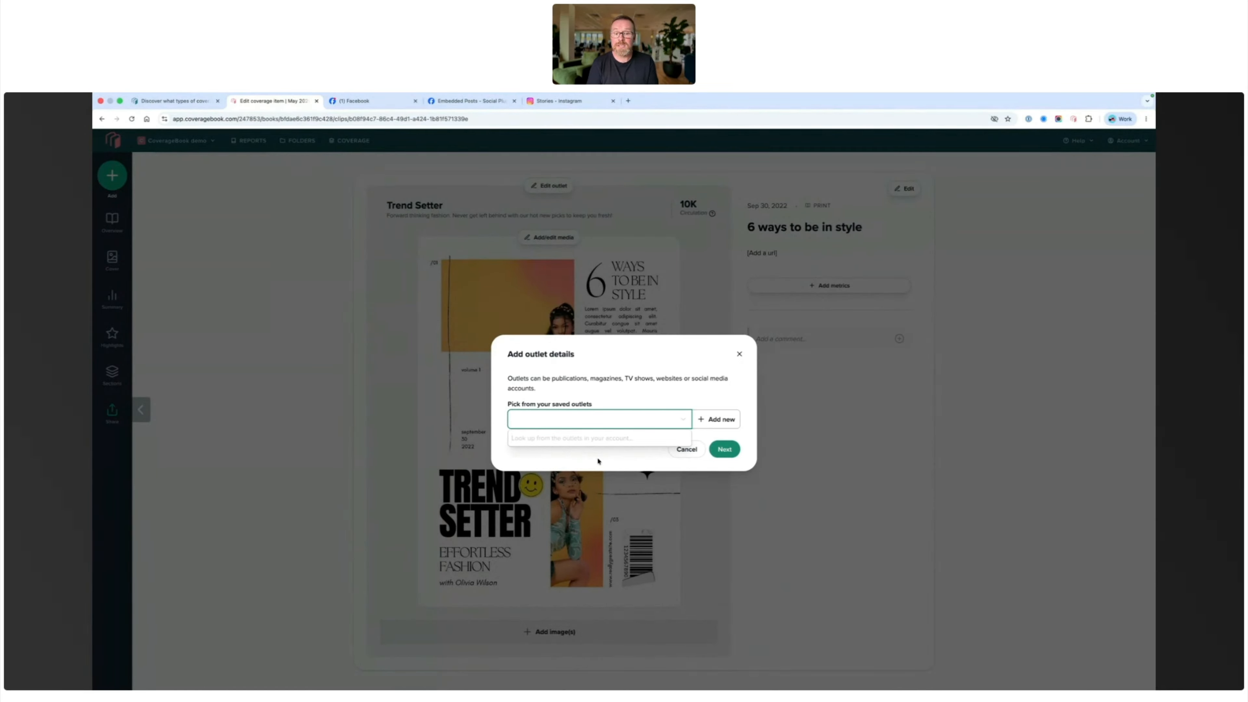
pyautogui.write('trend setter')
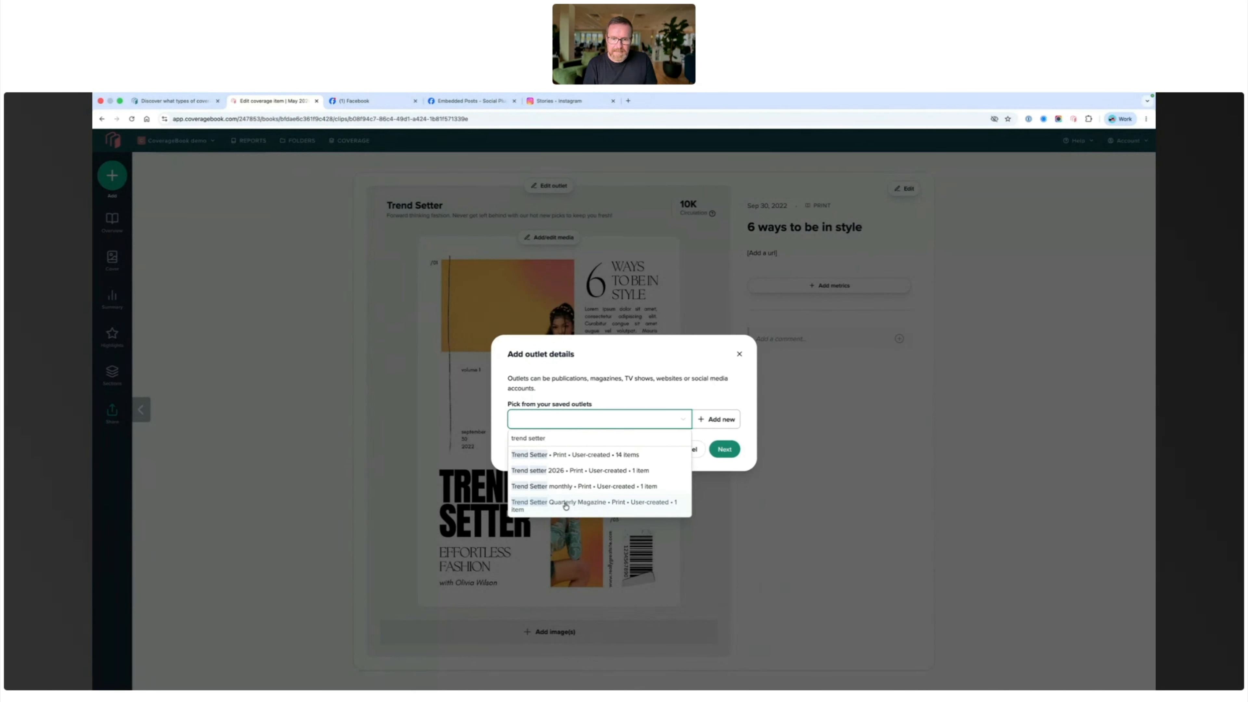
pyautogui.click(584, 503)
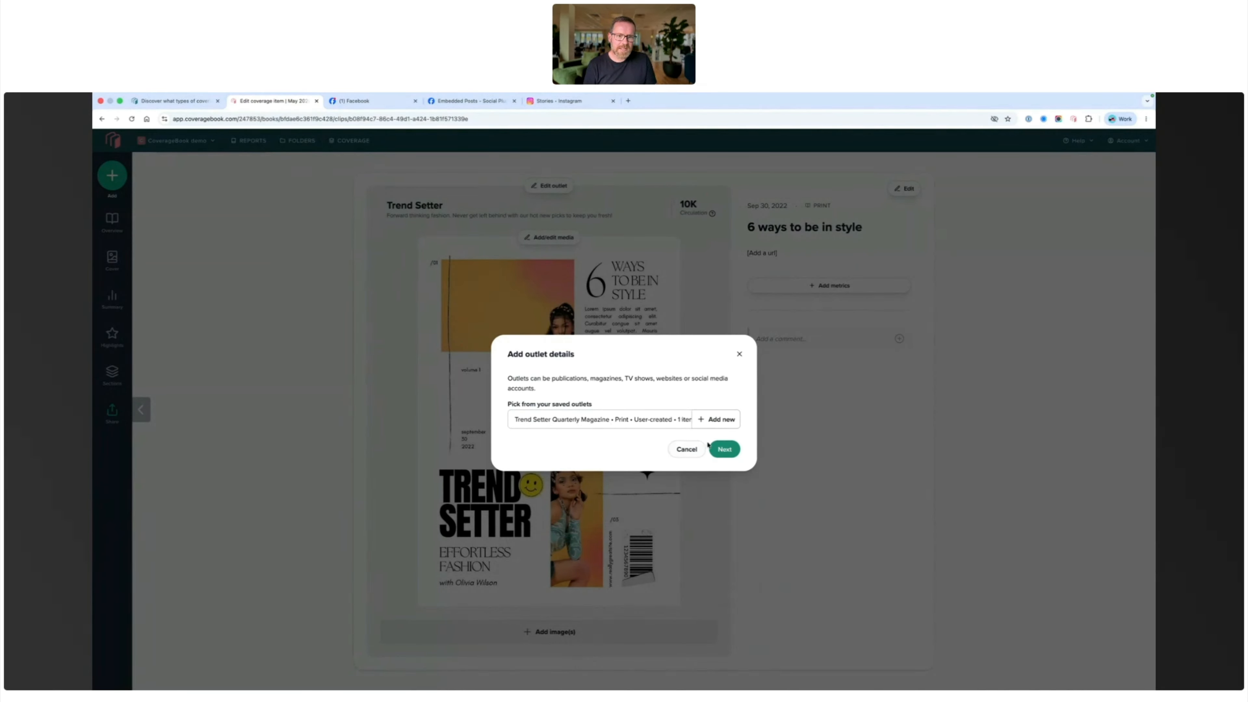
pyautogui.click(720, 449)
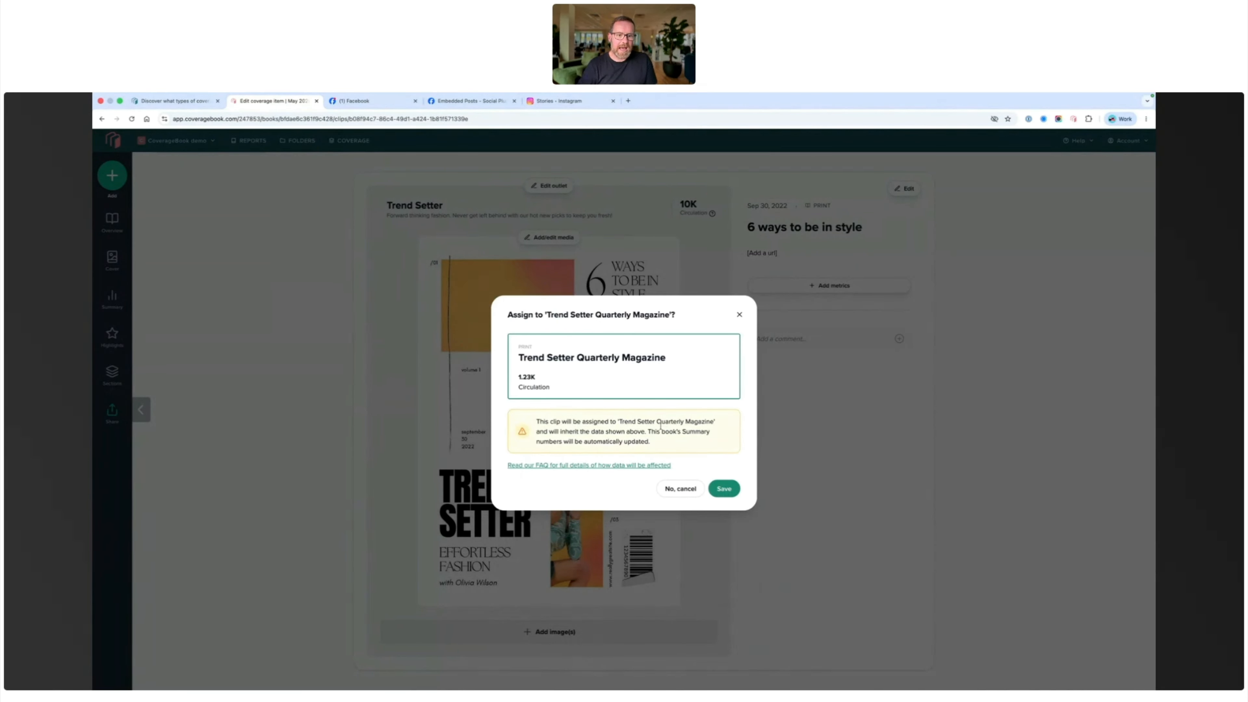
pyautogui.click(690, 490)
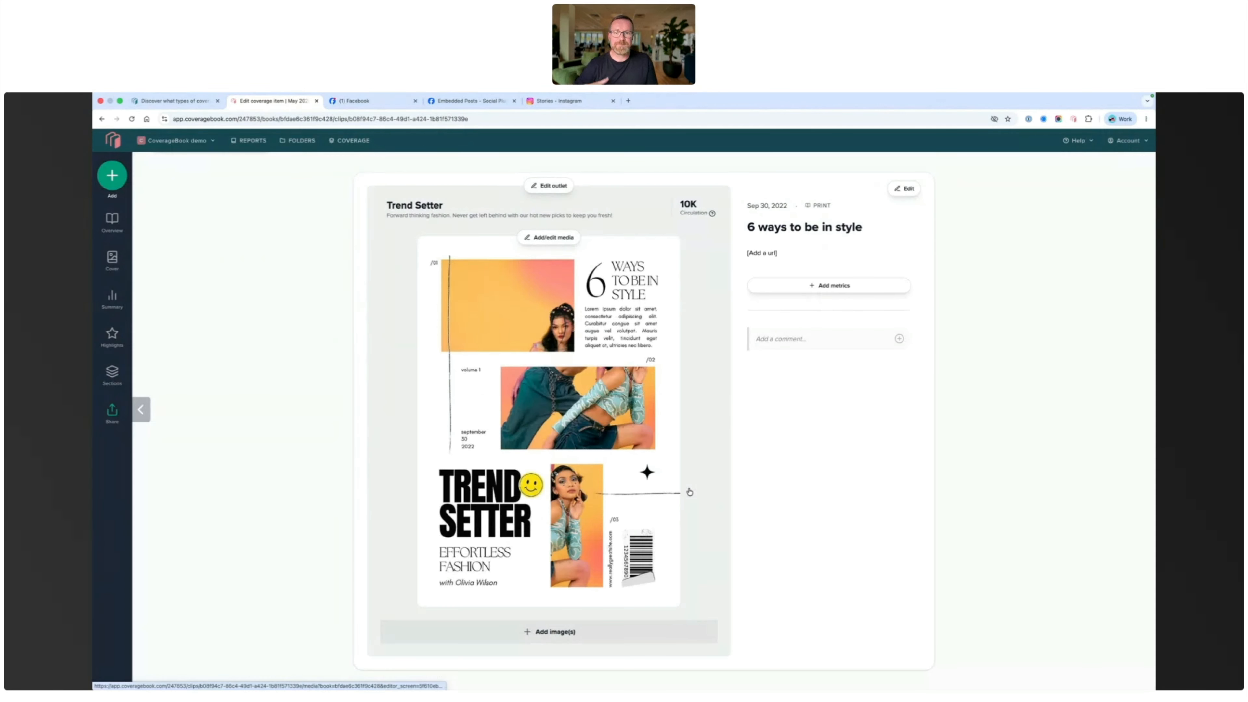
# - Try to reassign the 6 ways to be in style piece to a new Print outlet named Trend Setter test
pyautogui.click(553, 186)
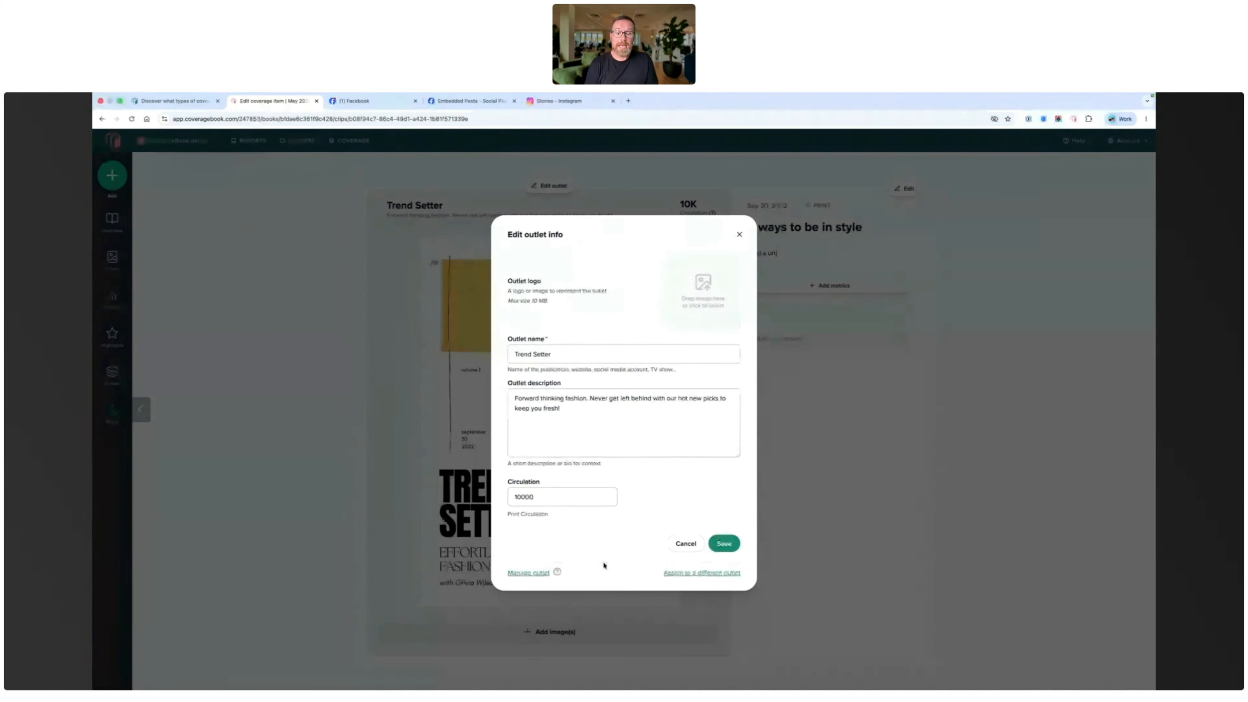
pyautogui.click(689, 574)
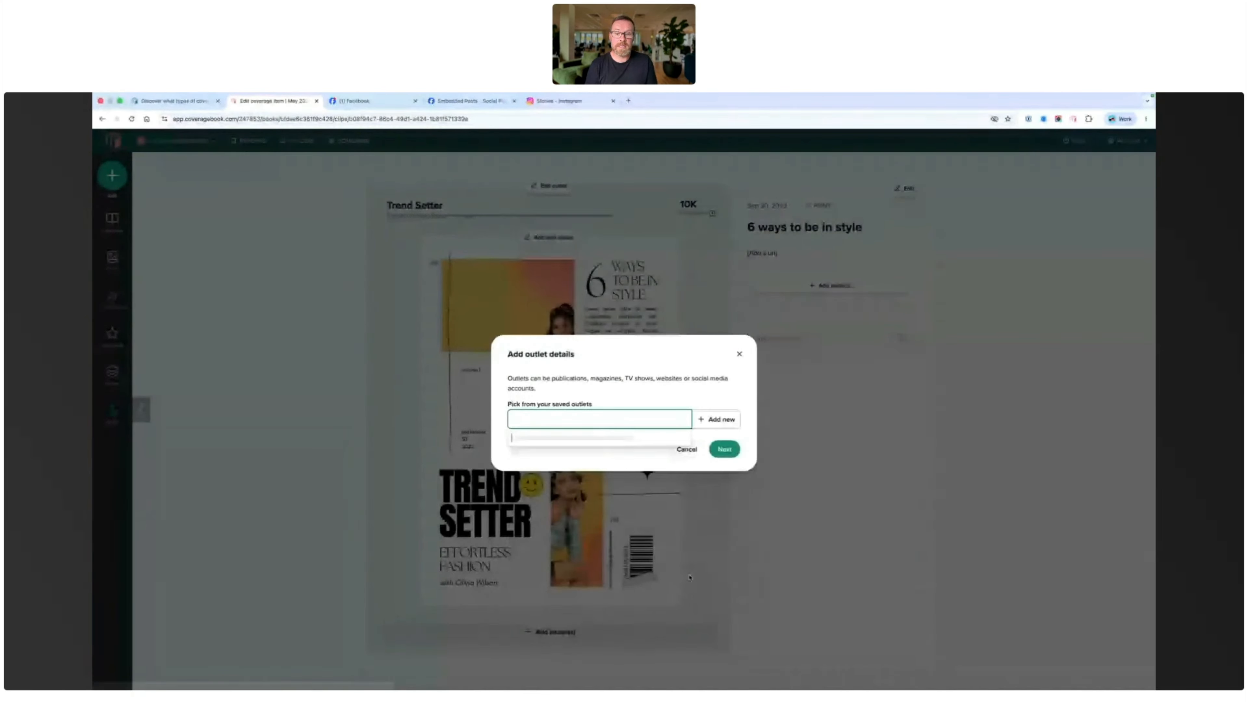
pyautogui.click(728, 421)
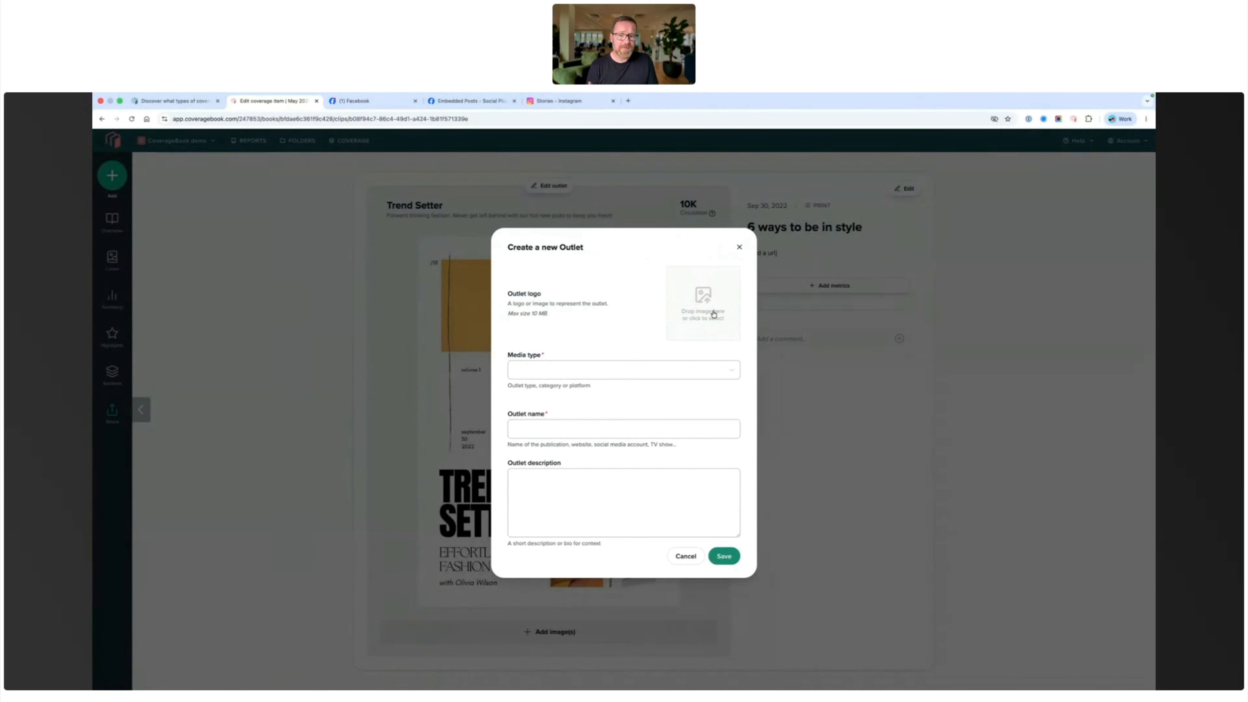
pyautogui.click(544, 373)
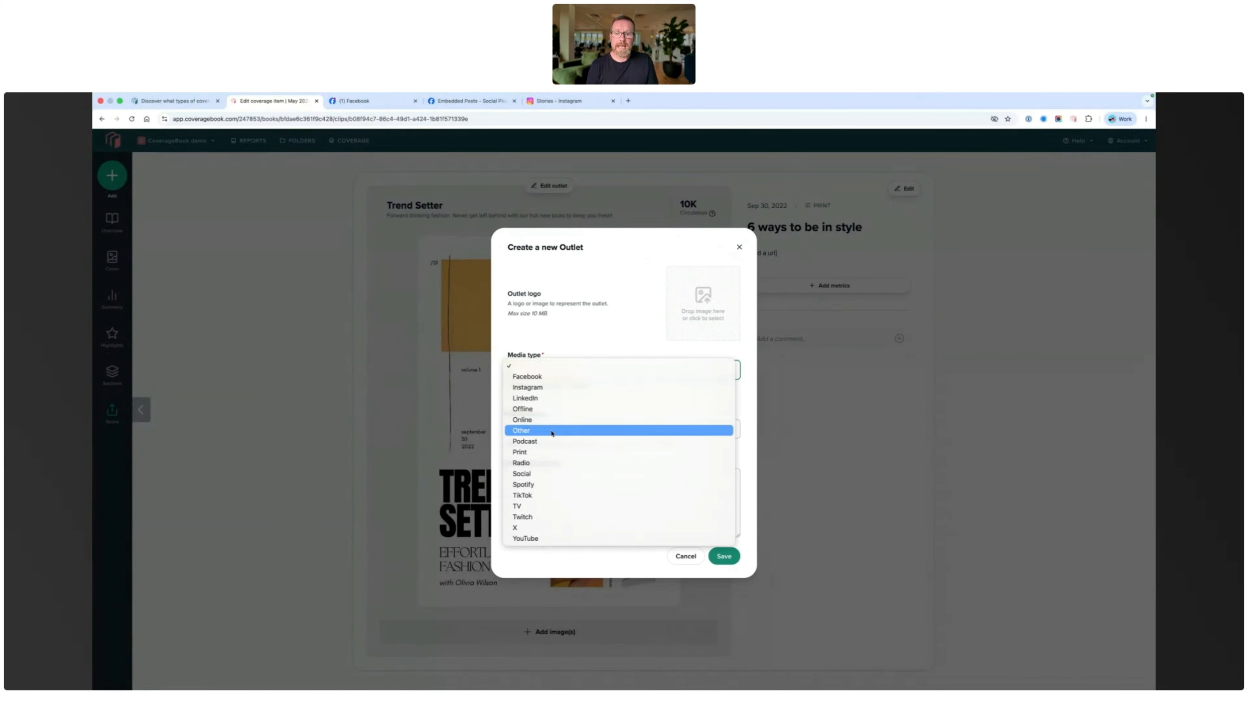
pyautogui.click(554, 452)
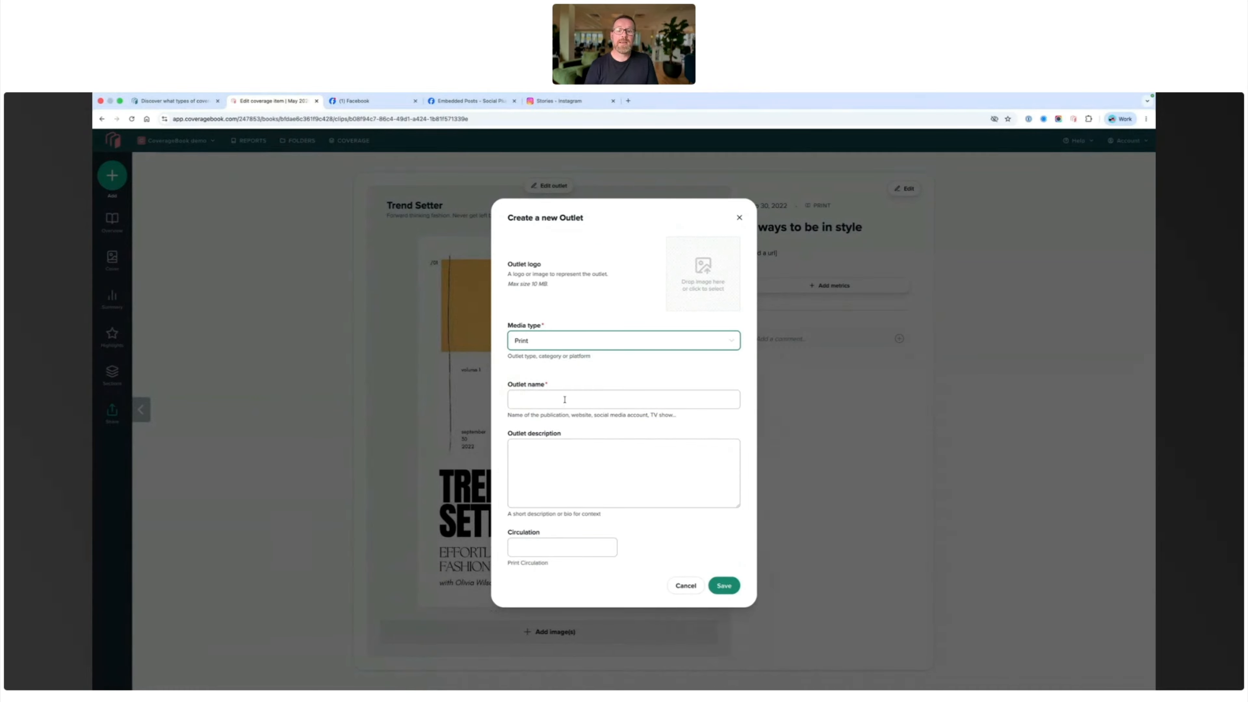
pyautogui.click(565, 400)
pyautogui.write('Trend Setter')
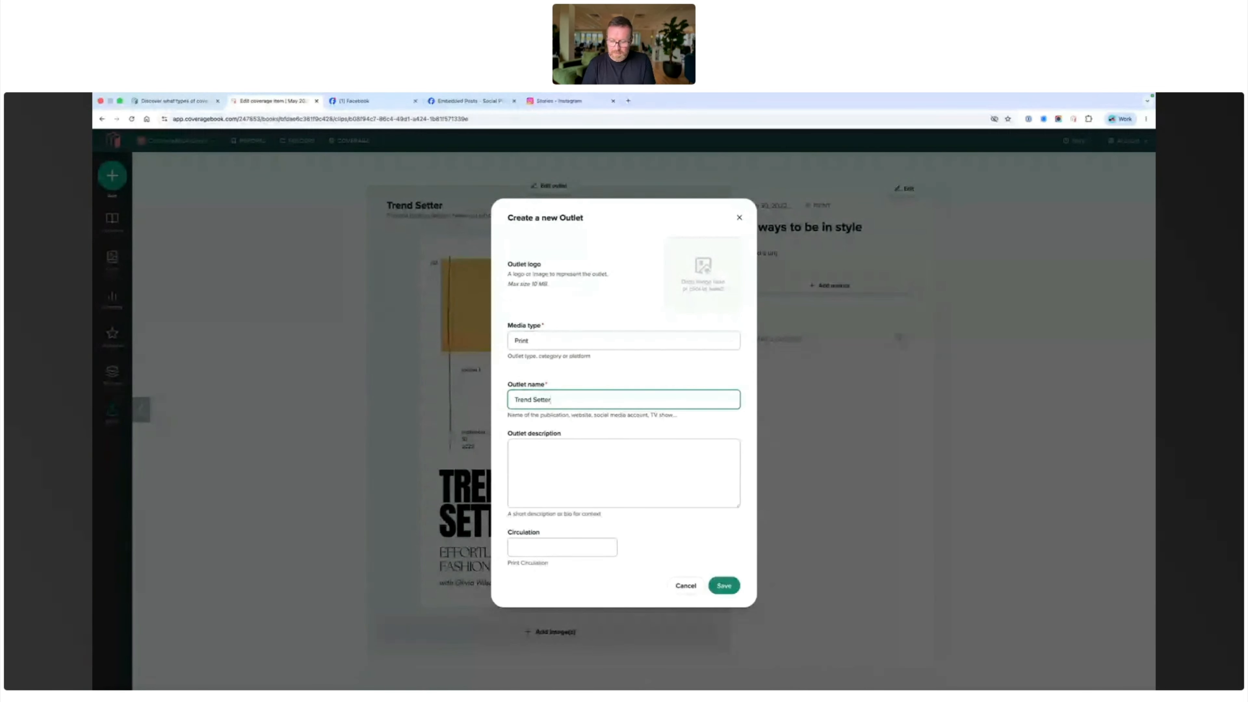
pyautogui.write(' test')
pyautogui.click(541, 463)
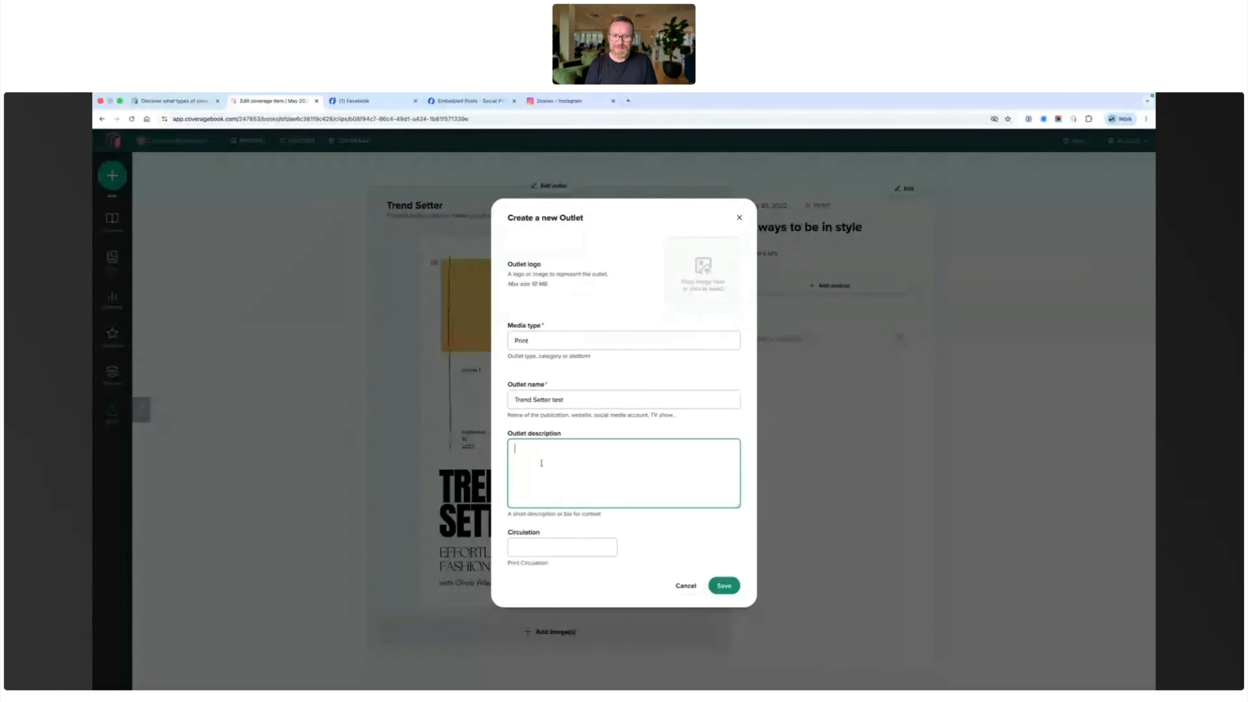
pyautogui.click(542, 554)
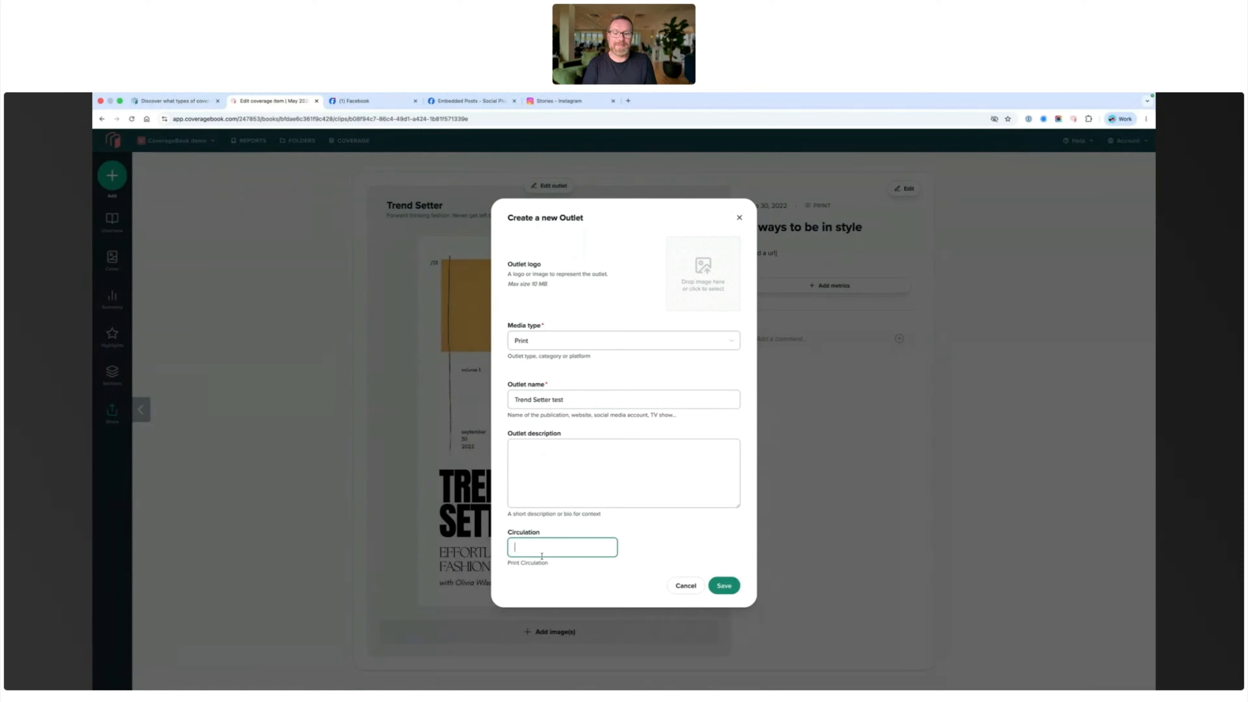
pyautogui.click(721, 585)
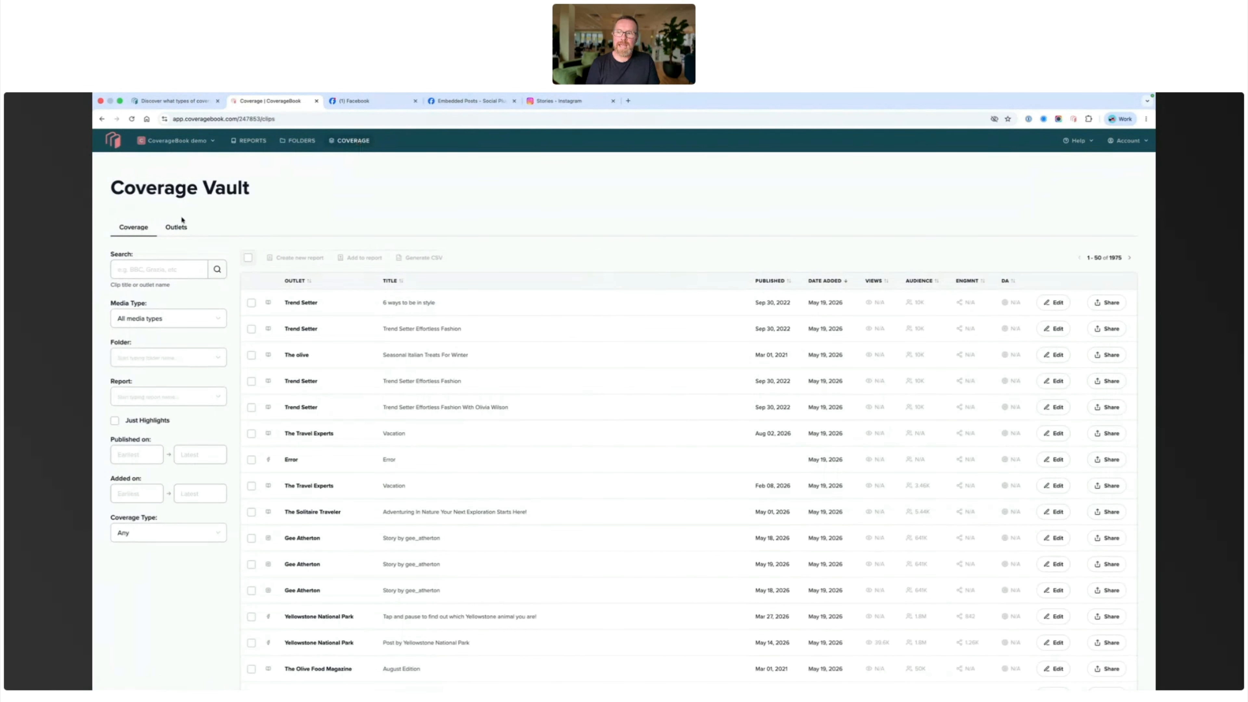
# - Search the Coverage Vault's outlets for "trend setter" and open the Trend Setter outlet profile
pyautogui.click(175, 227)
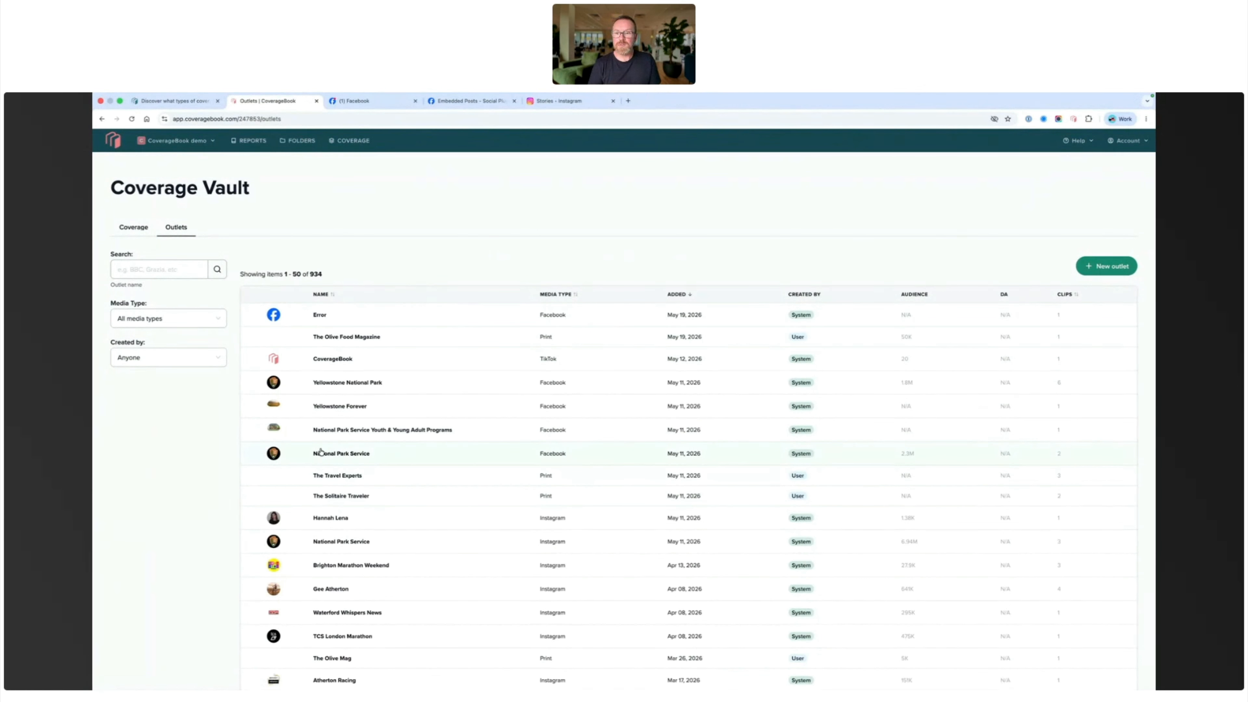
pyautogui.click(178, 270)
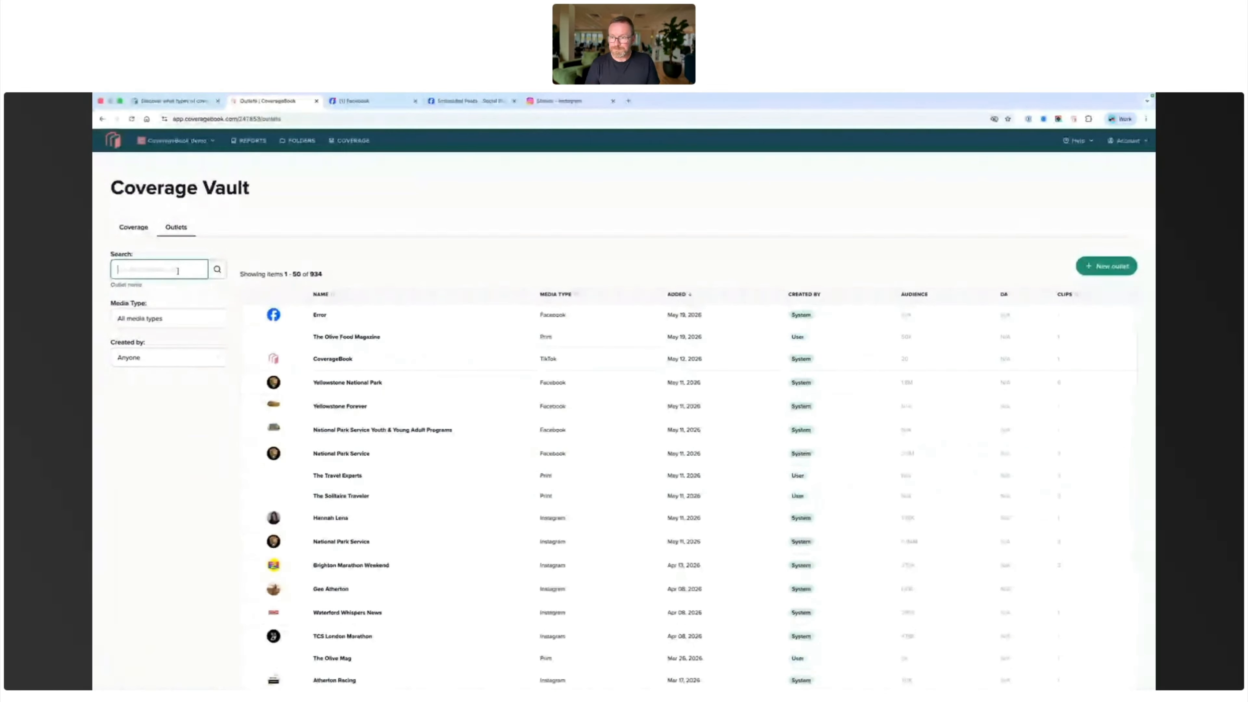
pyautogui.write('trend setter')
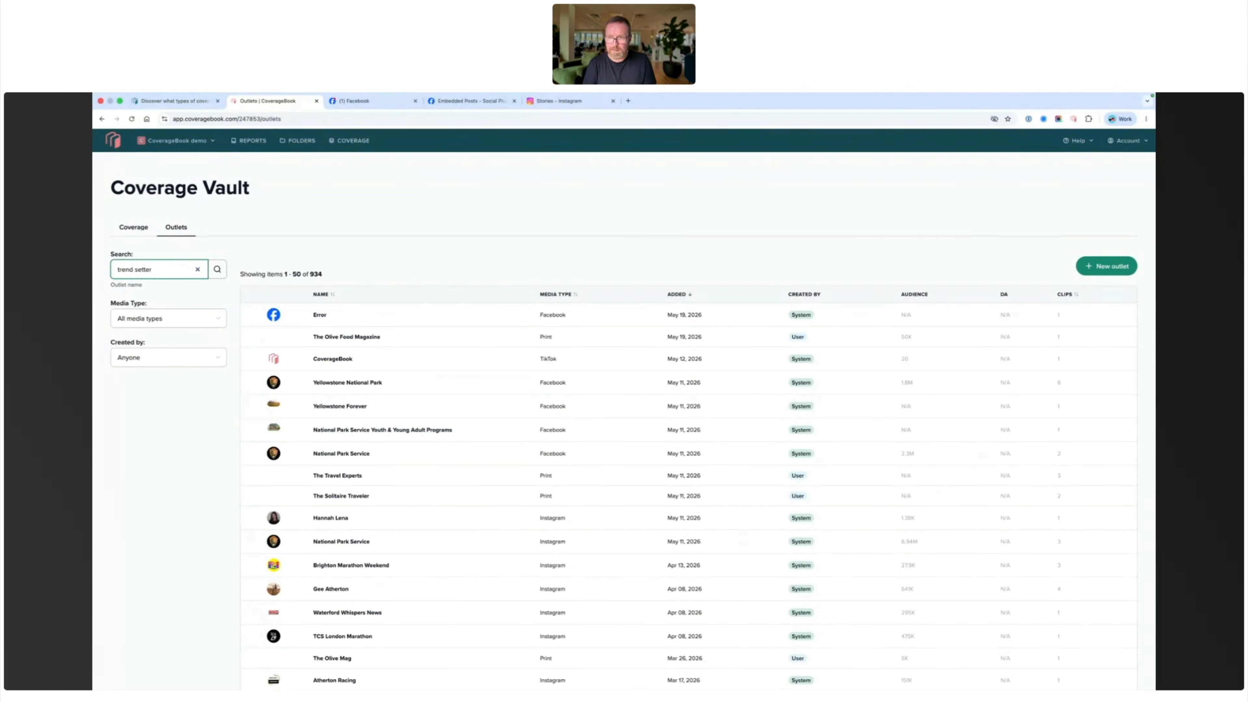
pyautogui.press('Return')
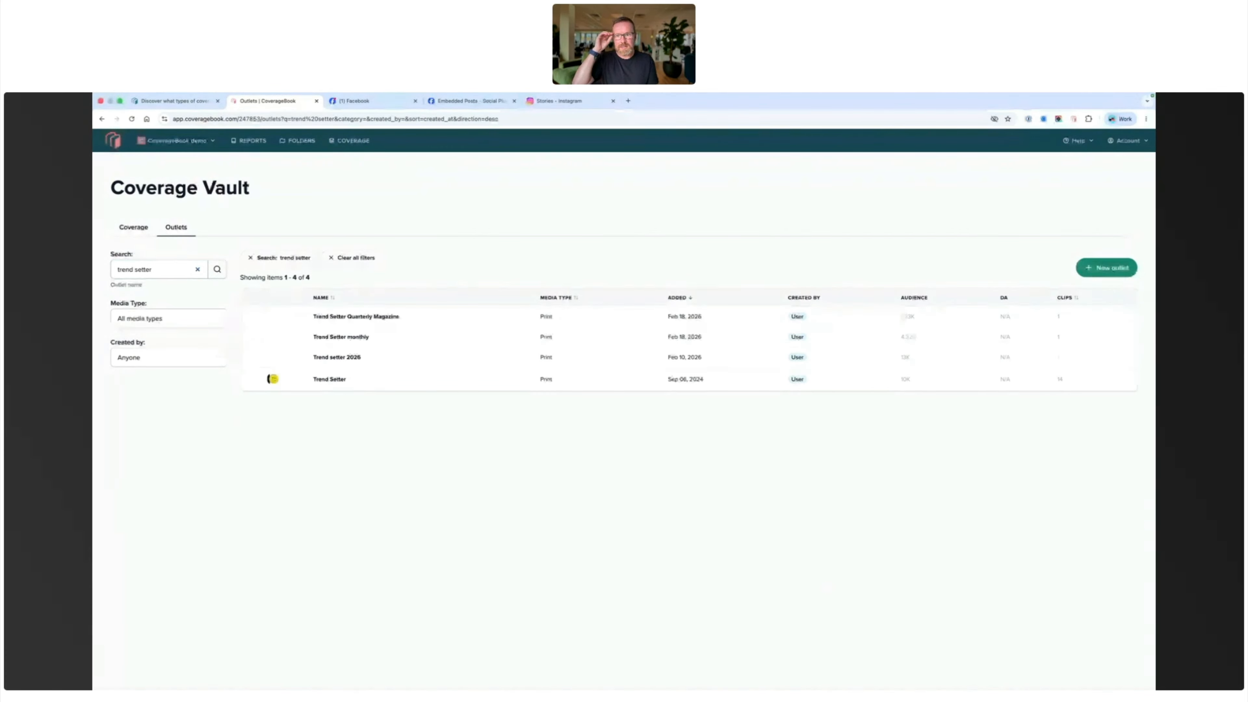
pyautogui.click(324, 378)
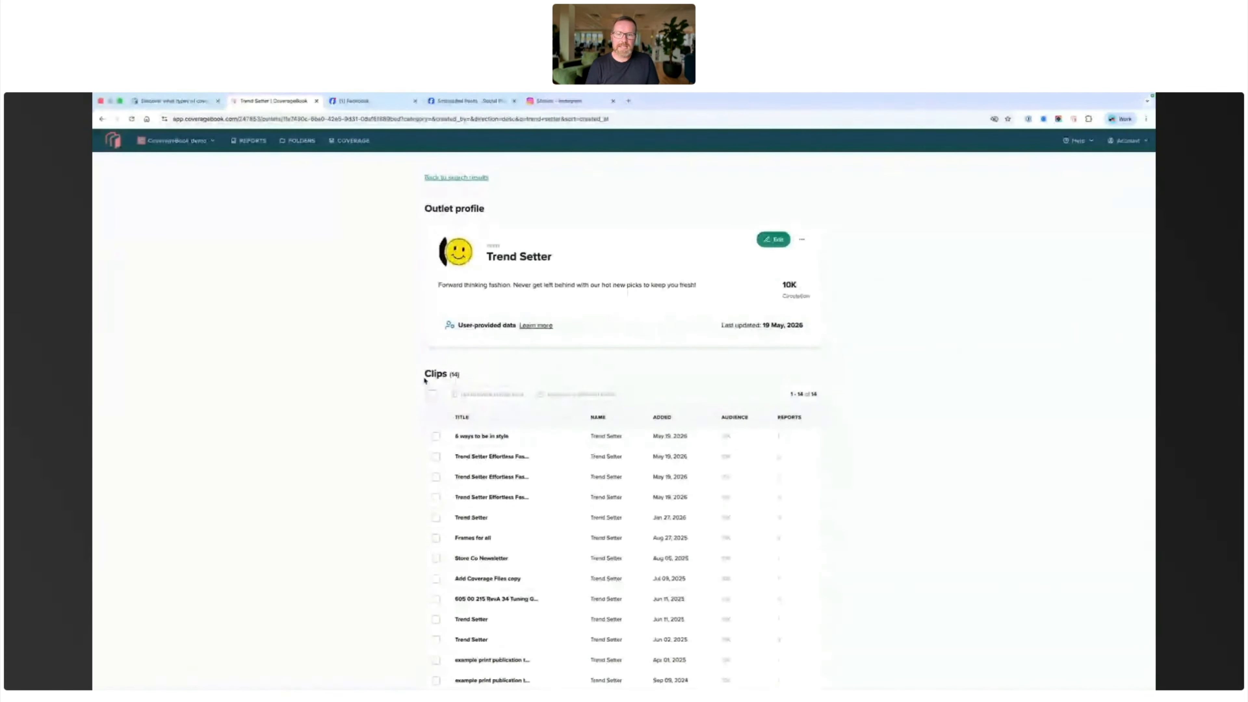
pyautogui.scroll(-2, 442, 509)
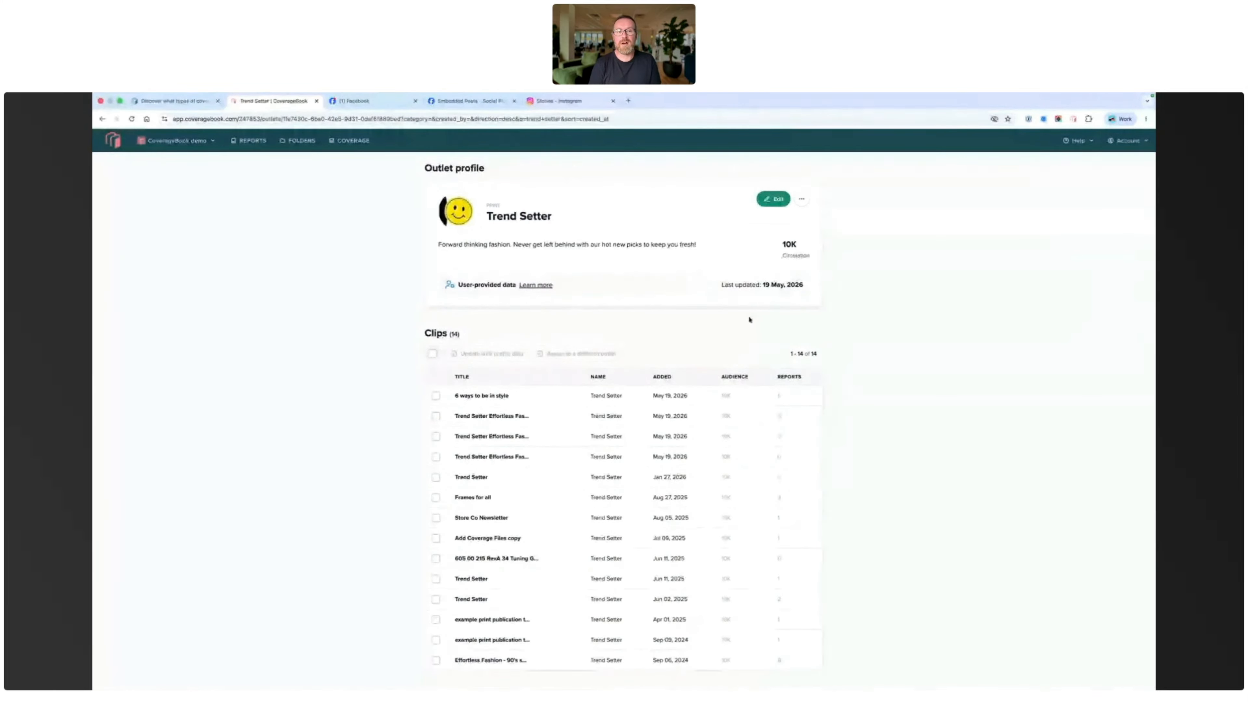
# - Set the Trend Setter outlet's print circulation to 15000 and save the outlet profile
pyautogui.moveTo(797, 261)
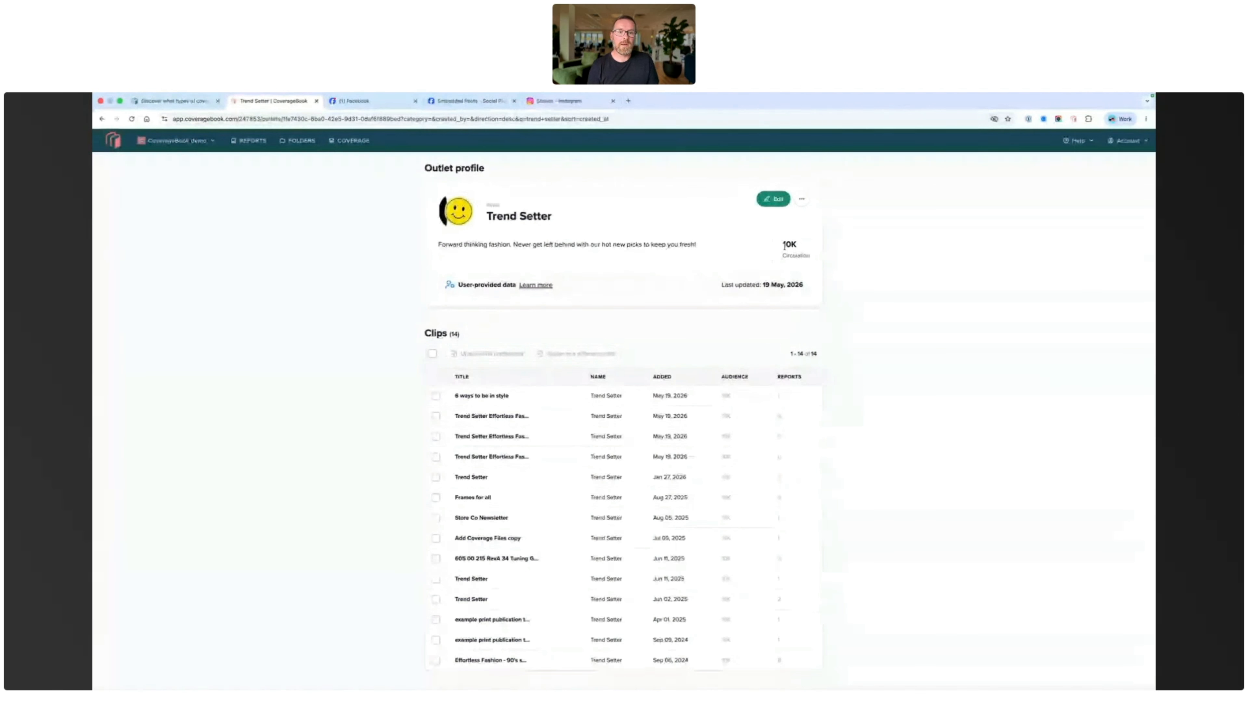
pyautogui.click(777, 199)
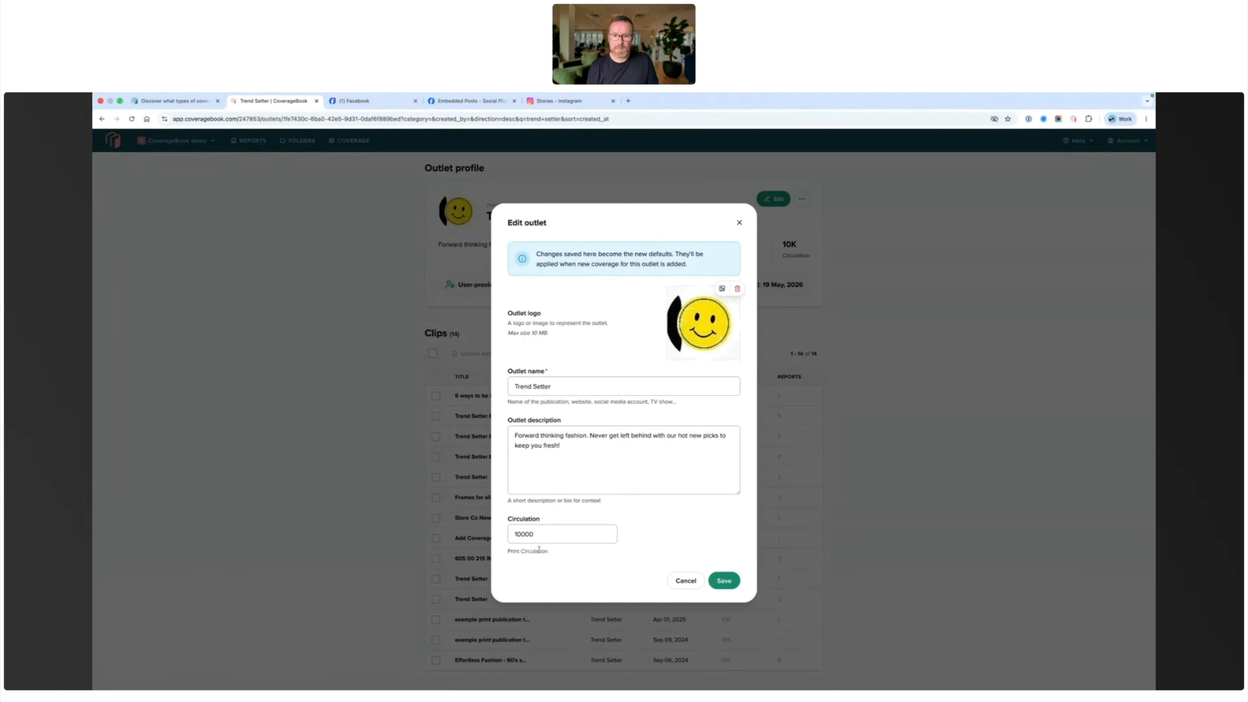
pyautogui.click(527, 534)
pyautogui.doubleClick(527, 534)
pyautogui.write('1500')
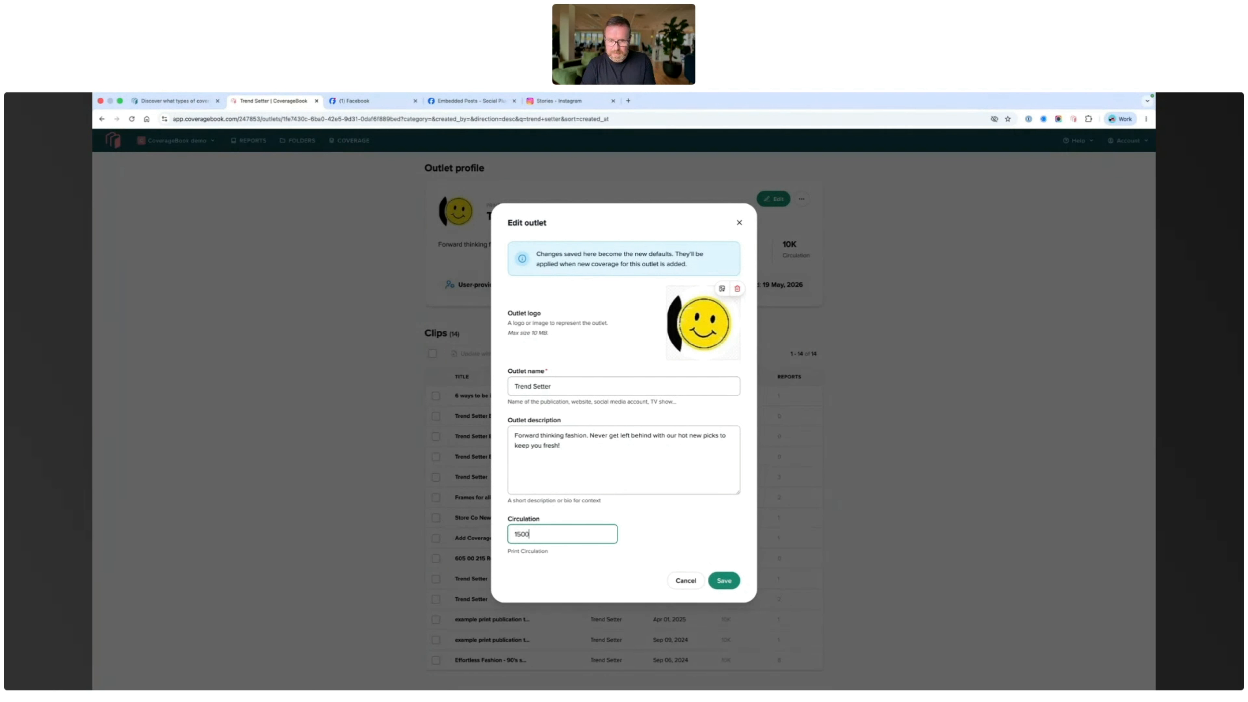
pyautogui.click(724, 580)
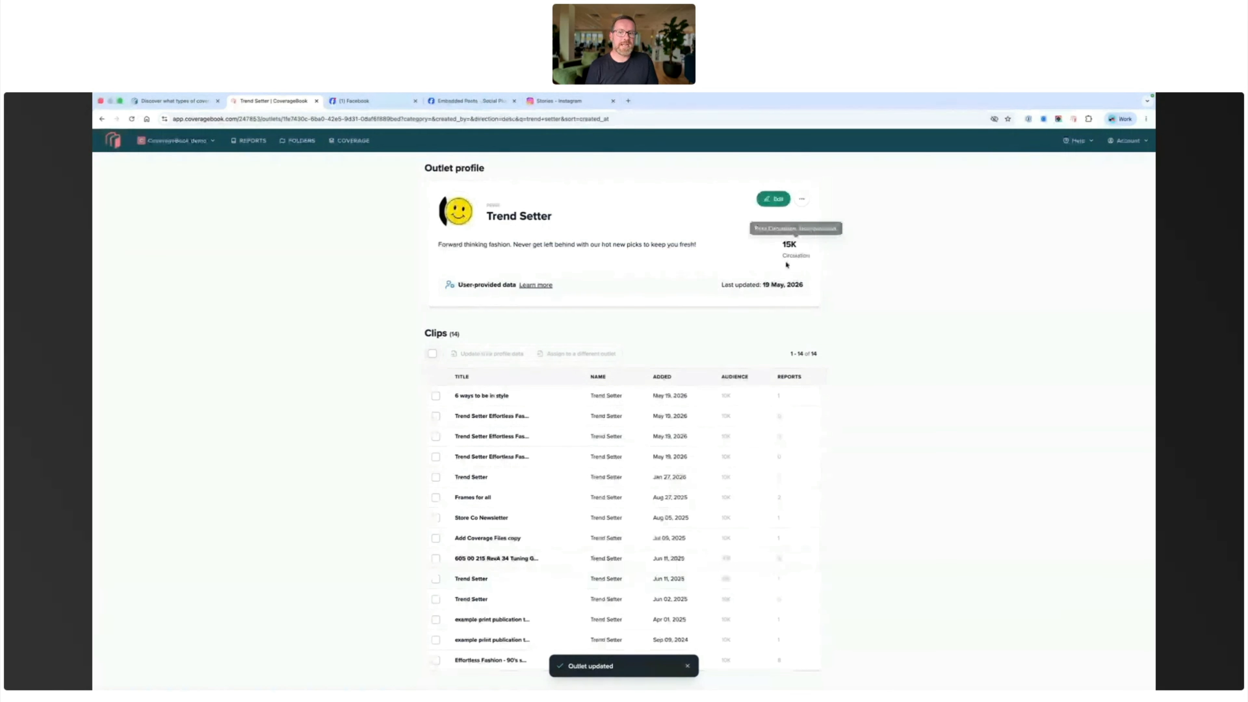
# - Update the first two clips in the Trend Setter outlet's clip list with the outlet profile data
pyautogui.click(436, 396)
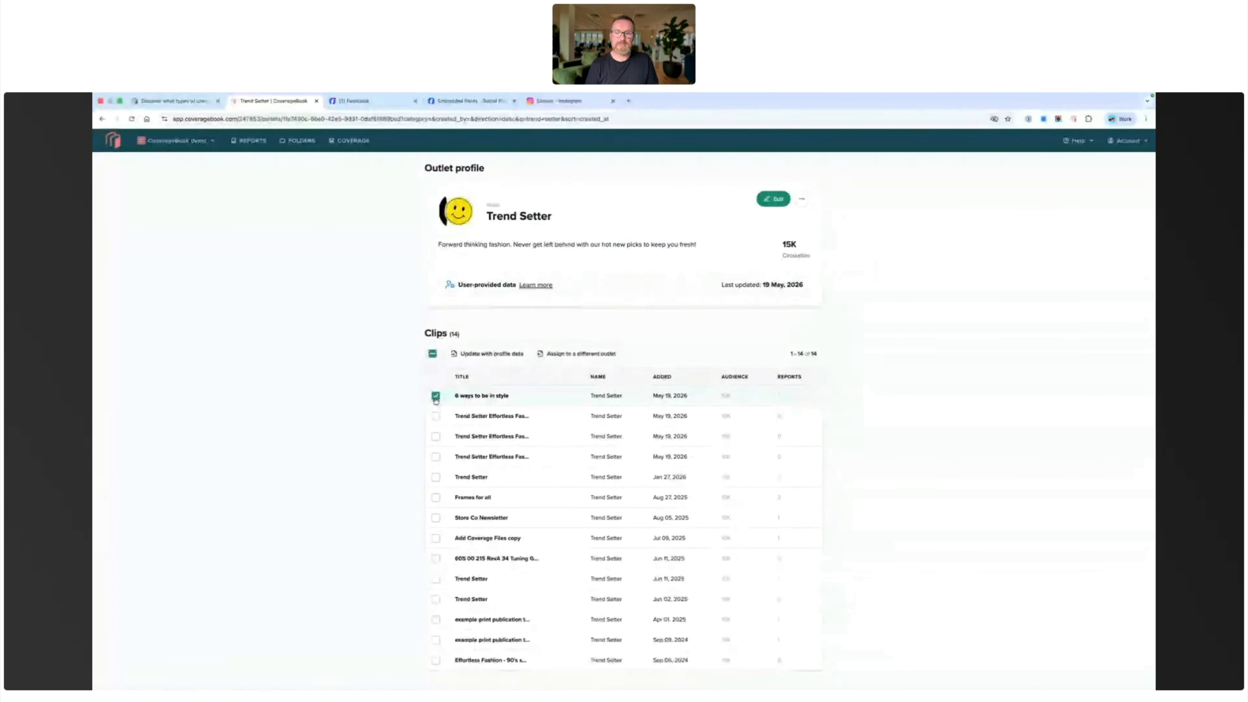
pyautogui.click(436, 416)
pyautogui.click(472, 354)
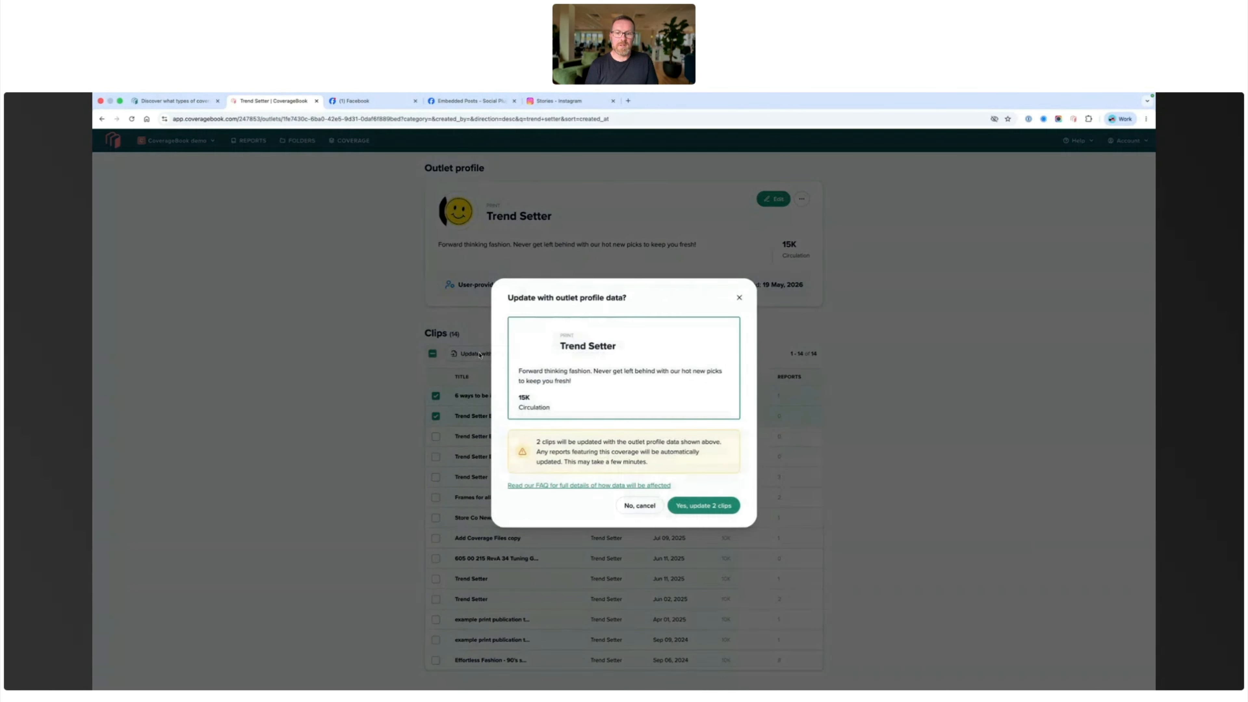
pyautogui.click(704, 505)
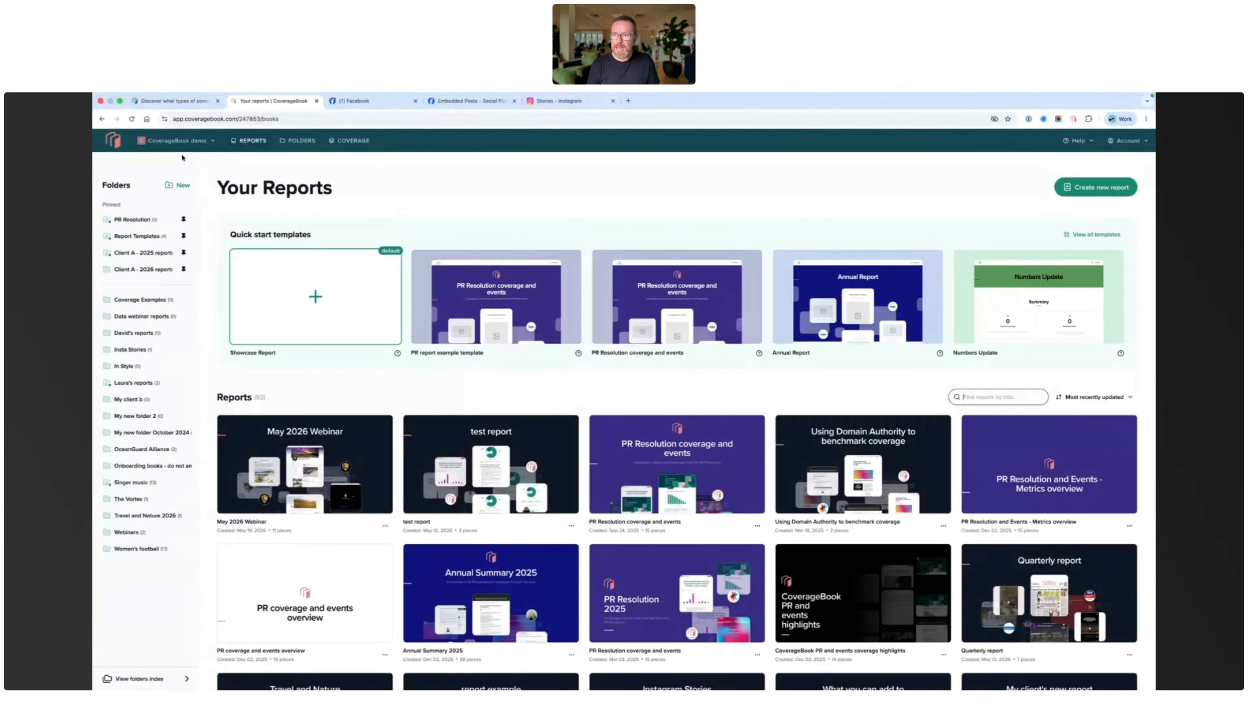
# - Open the May 2026 Webinar report, review its sections, and open the Instagram Stories section
pyautogui.click(329, 474)
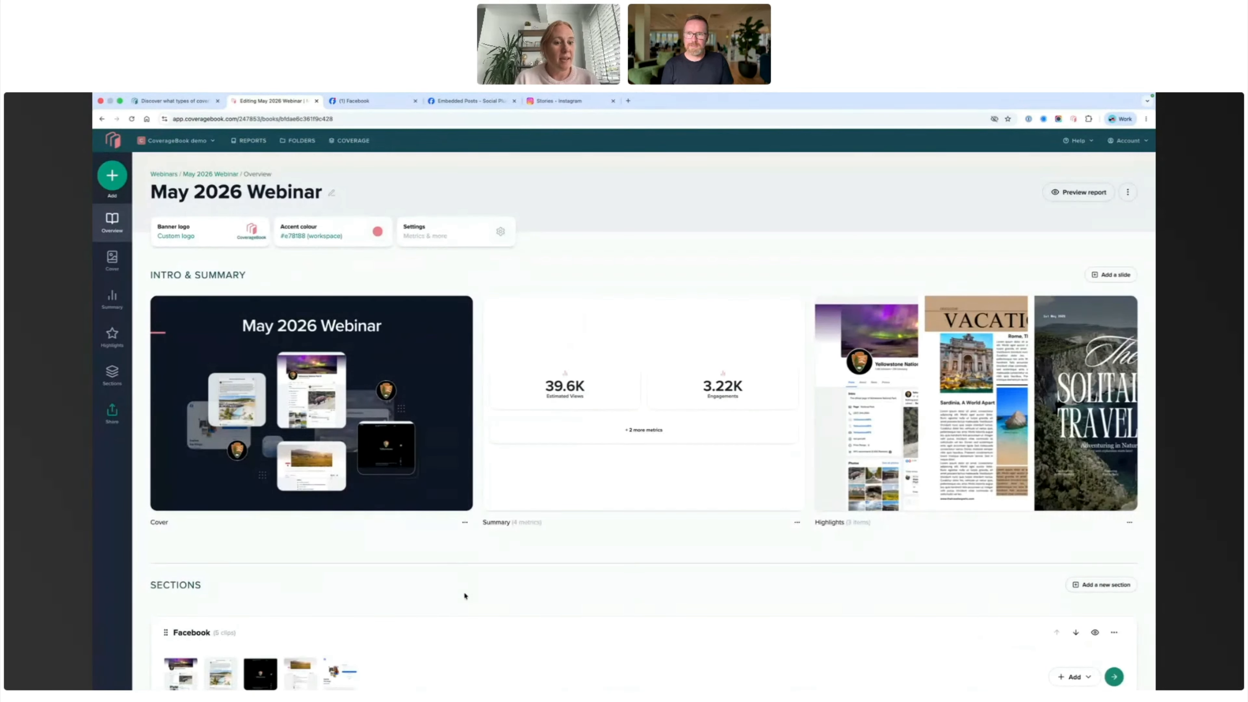
pyautogui.scroll(-3, 465, 593)
pyautogui.scroll(-2, 465, 593)
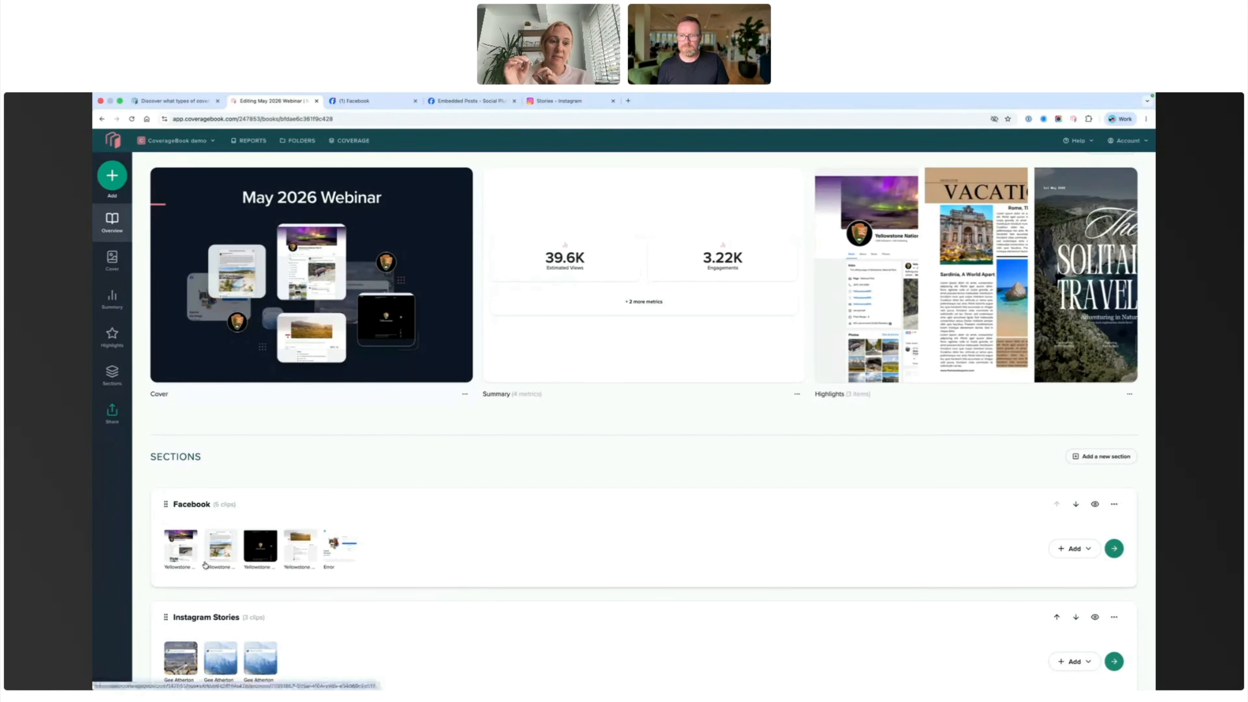
pyautogui.scroll(-3, 219, 656)
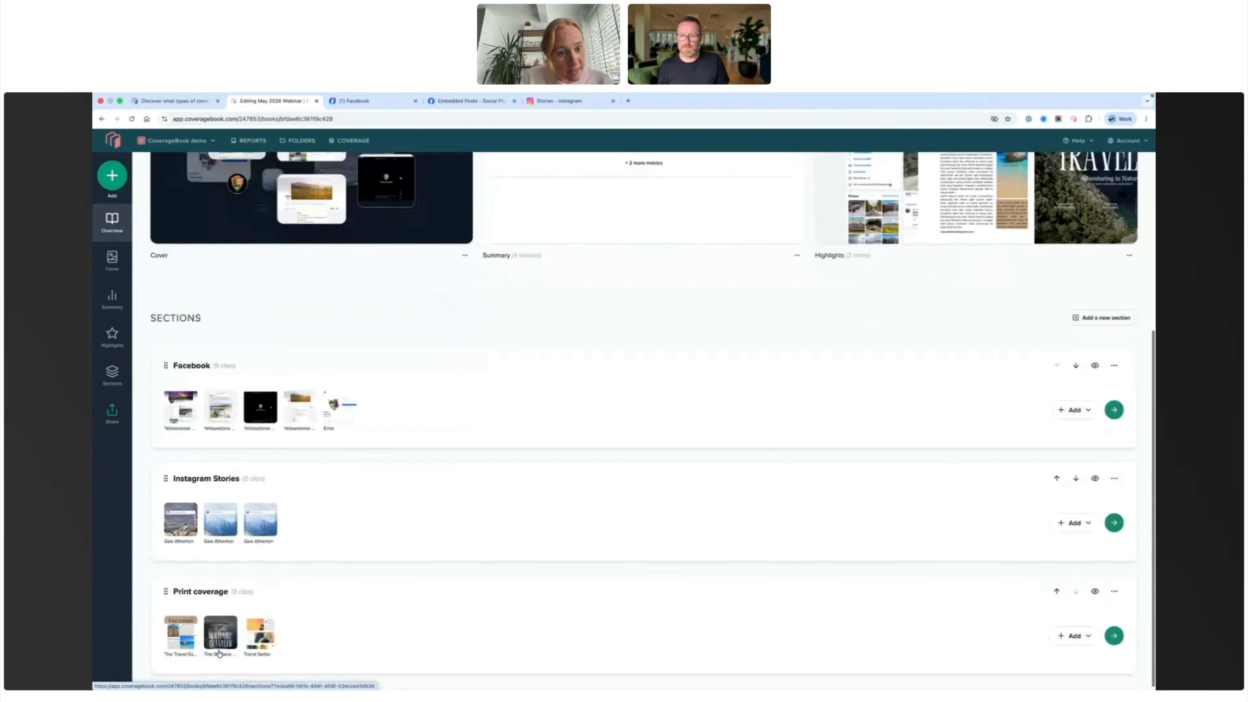
pyautogui.click(217, 523)
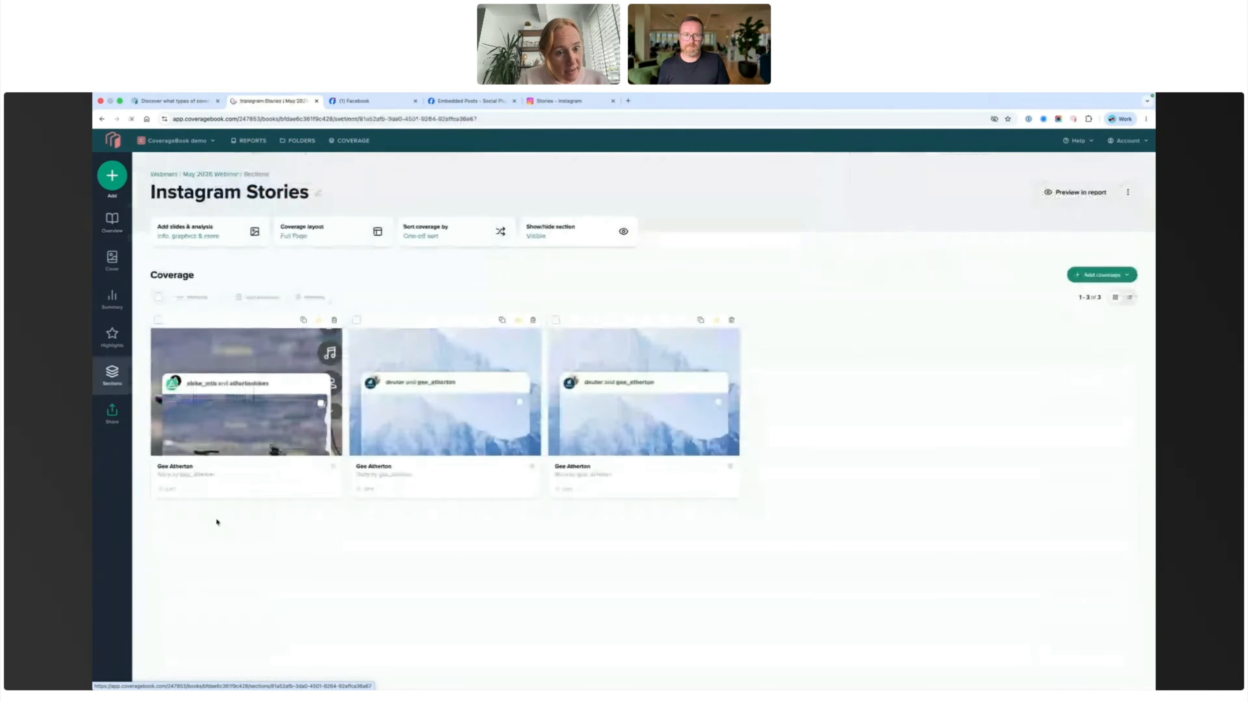
# - Open the second Instagram story piece for editing and move on to the next story piece to view its media
pyautogui.click(425, 431)
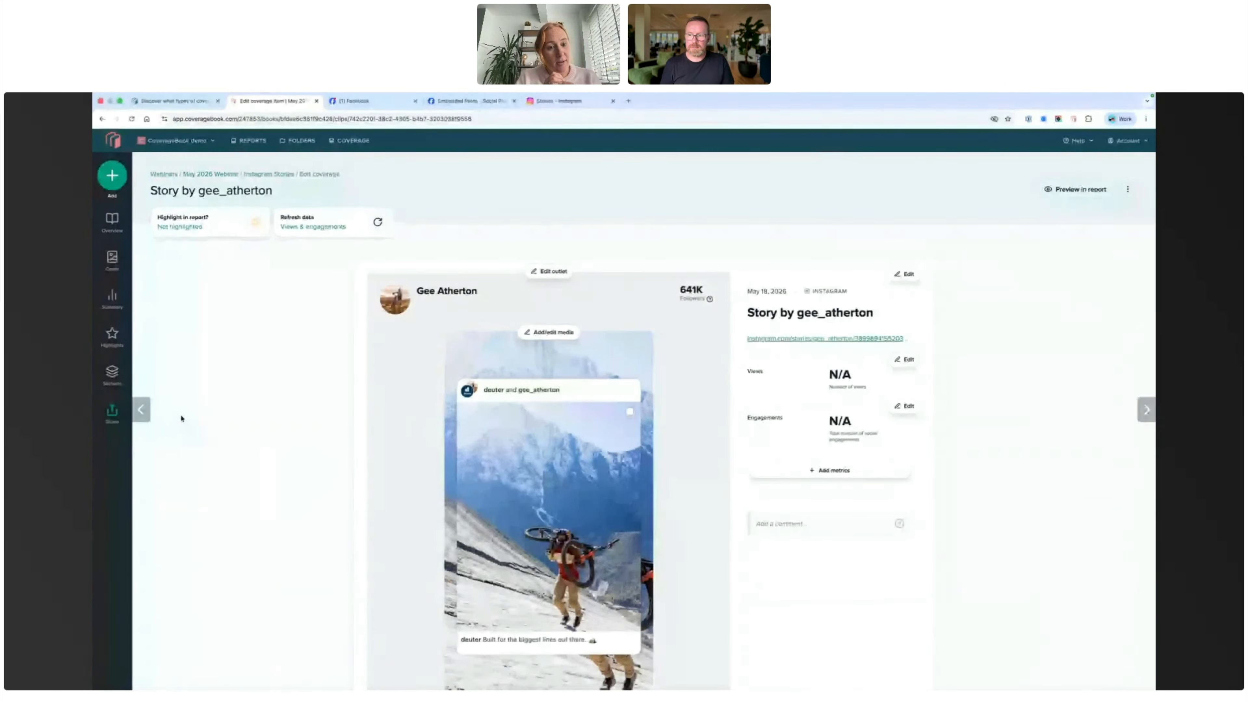
pyautogui.click(1146, 409)
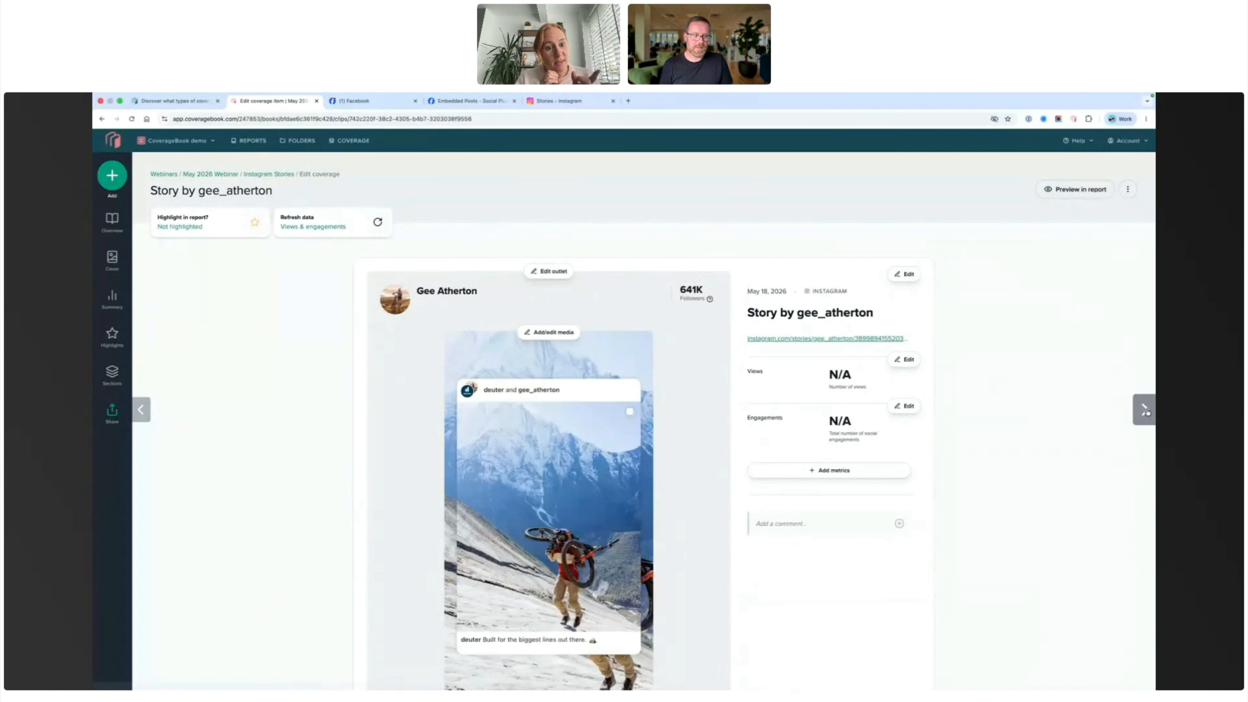
pyautogui.scroll(-1, 975, 467)
pyautogui.scroll(-2, 975, 467)
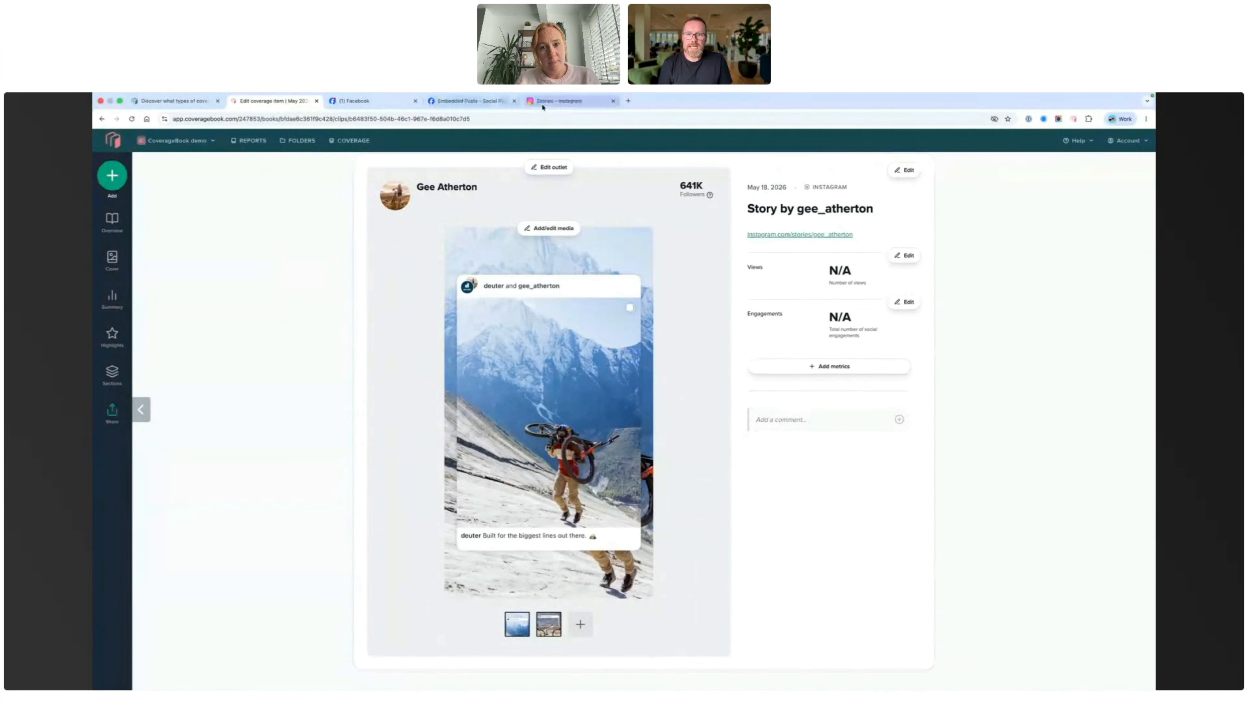
# - Switch to Instagram, view the Mustang highlight on the story account's profile, and return to the CoverageBook story piece
pyautogui.click(565, 101)
pyautogui.click(506, 161)
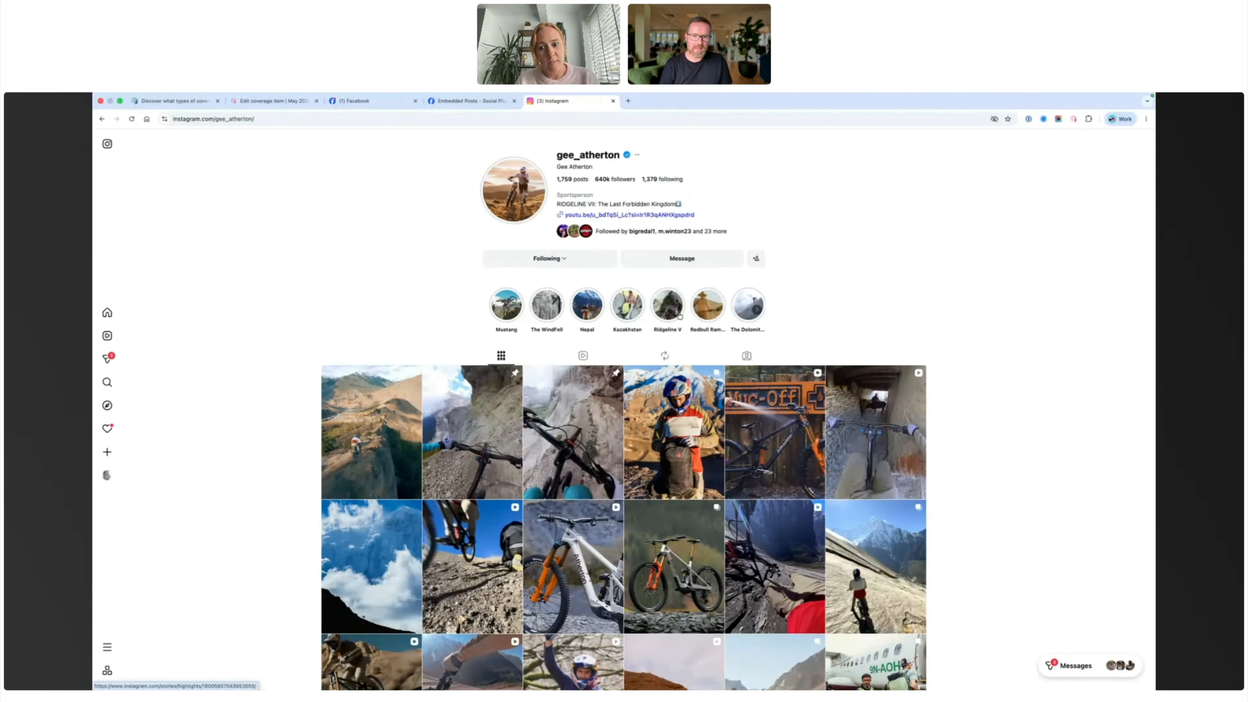
pyautogui.click(503, 306)
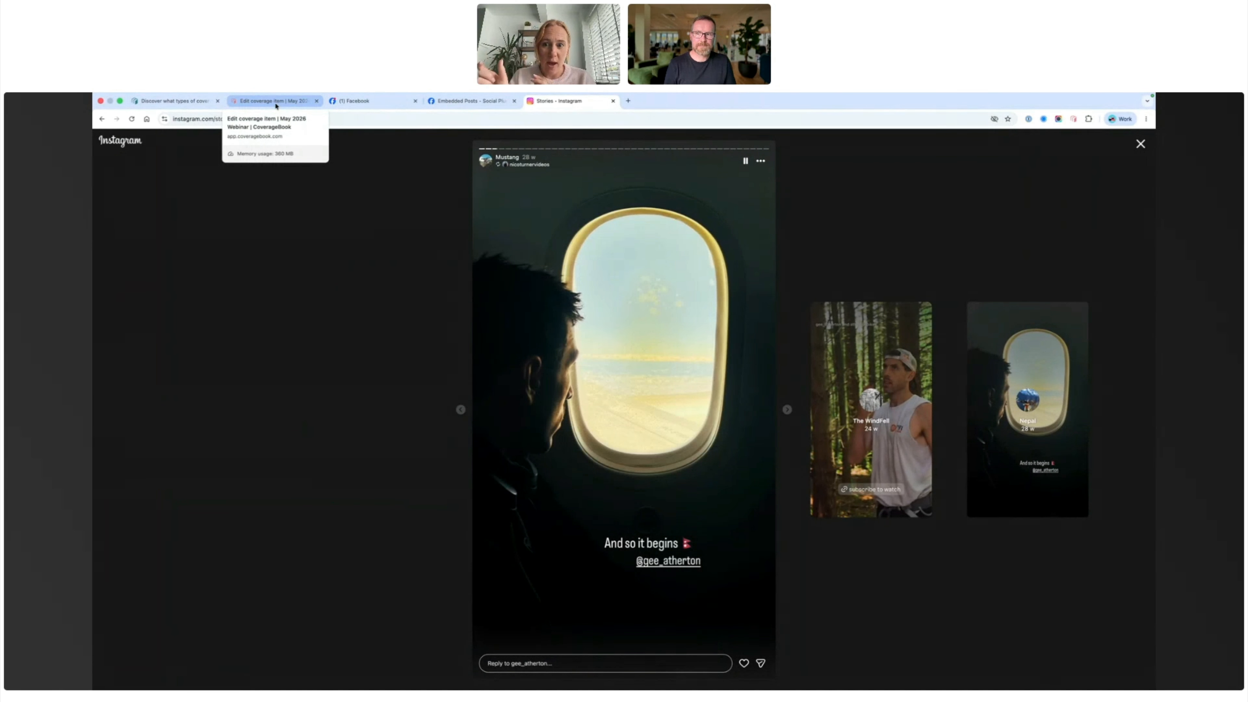
pyautogui.click(274, 101)
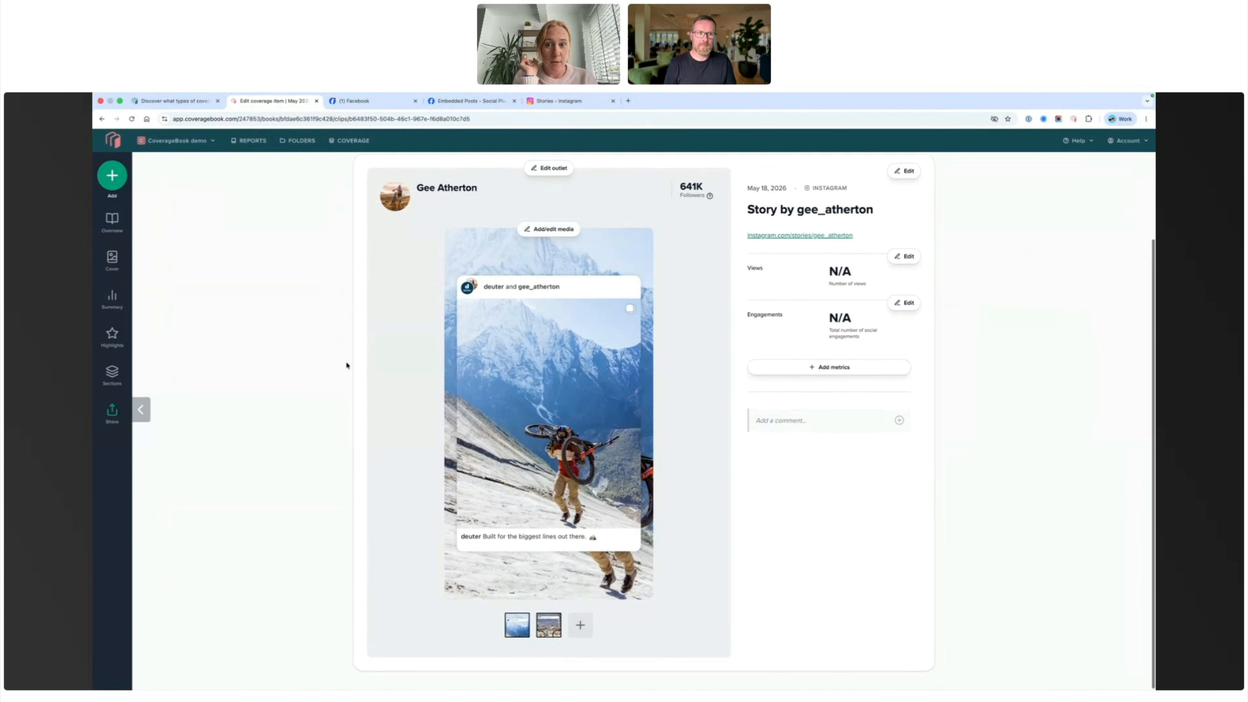
# - Open the story piece's media editor and view its second screenshot, returning to the first one
pyautogui.scroll(1, 346, 365)
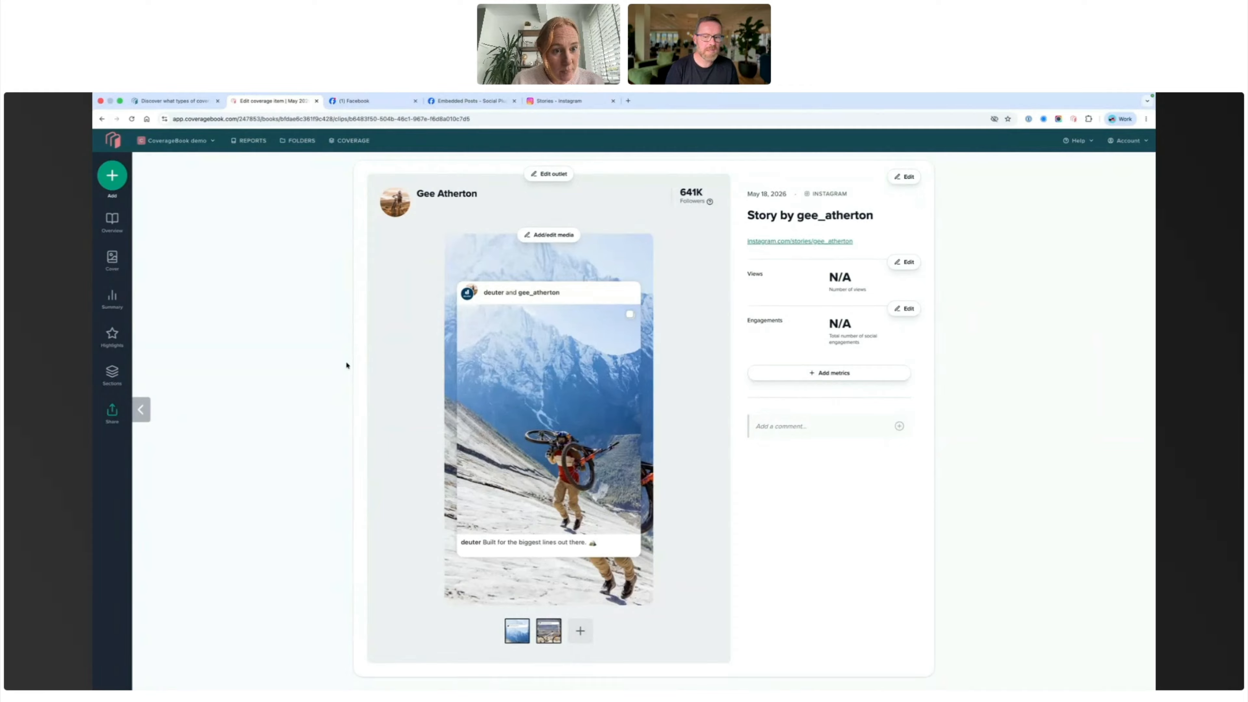
pyautogui.click(545, 238)
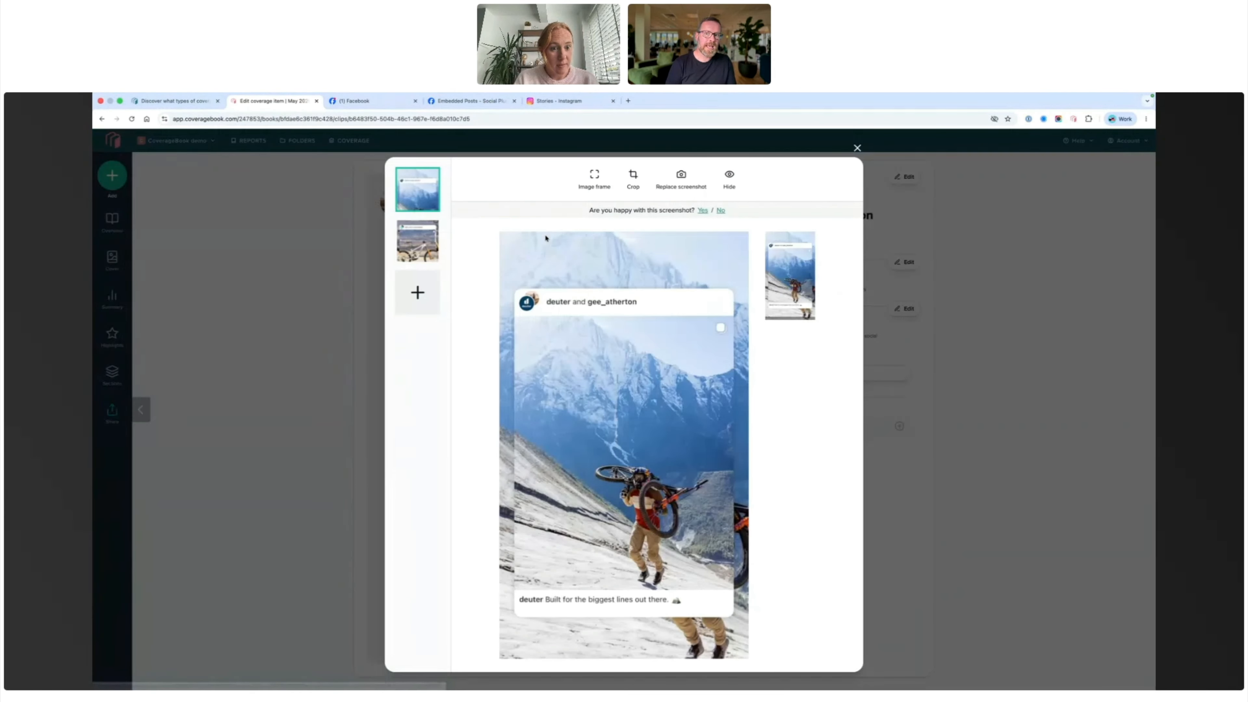
pyautogui.click(418, 241)
pyautogui.click(419, 194)
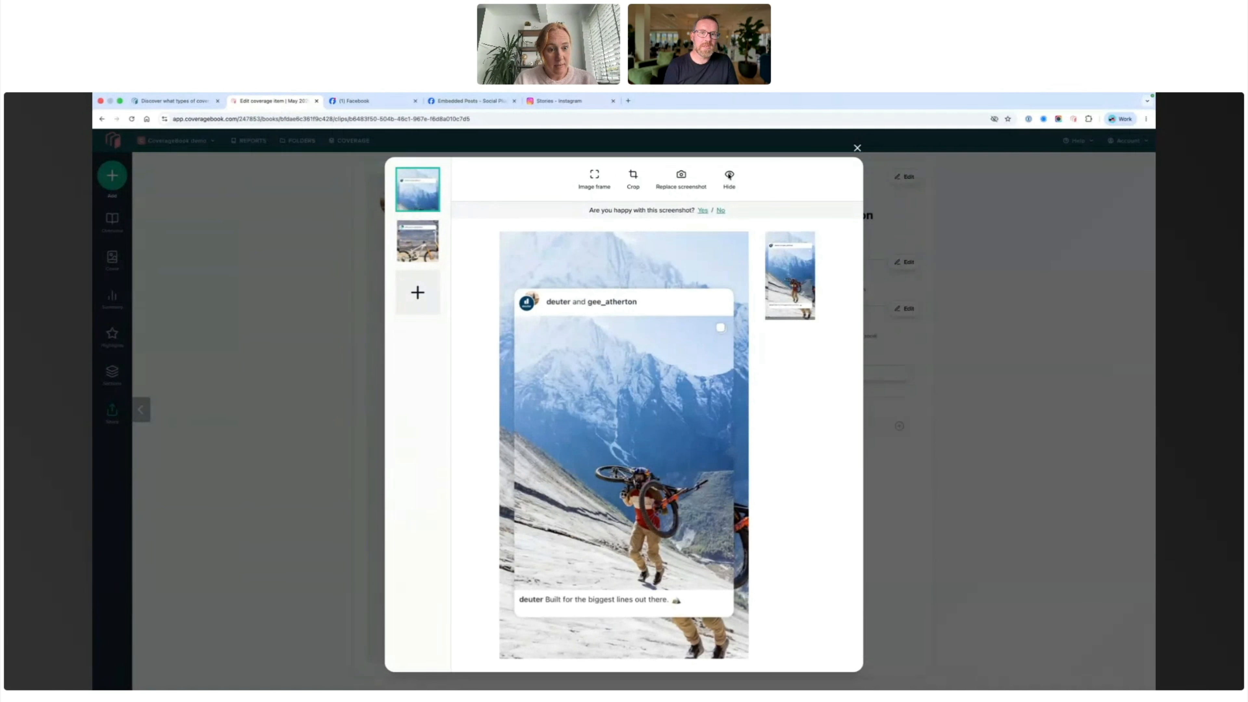
# - Hide the story piece's first screenshot, the one with the mountain and bike carrier, and close the media editor
pyautogui.click(729, 175)
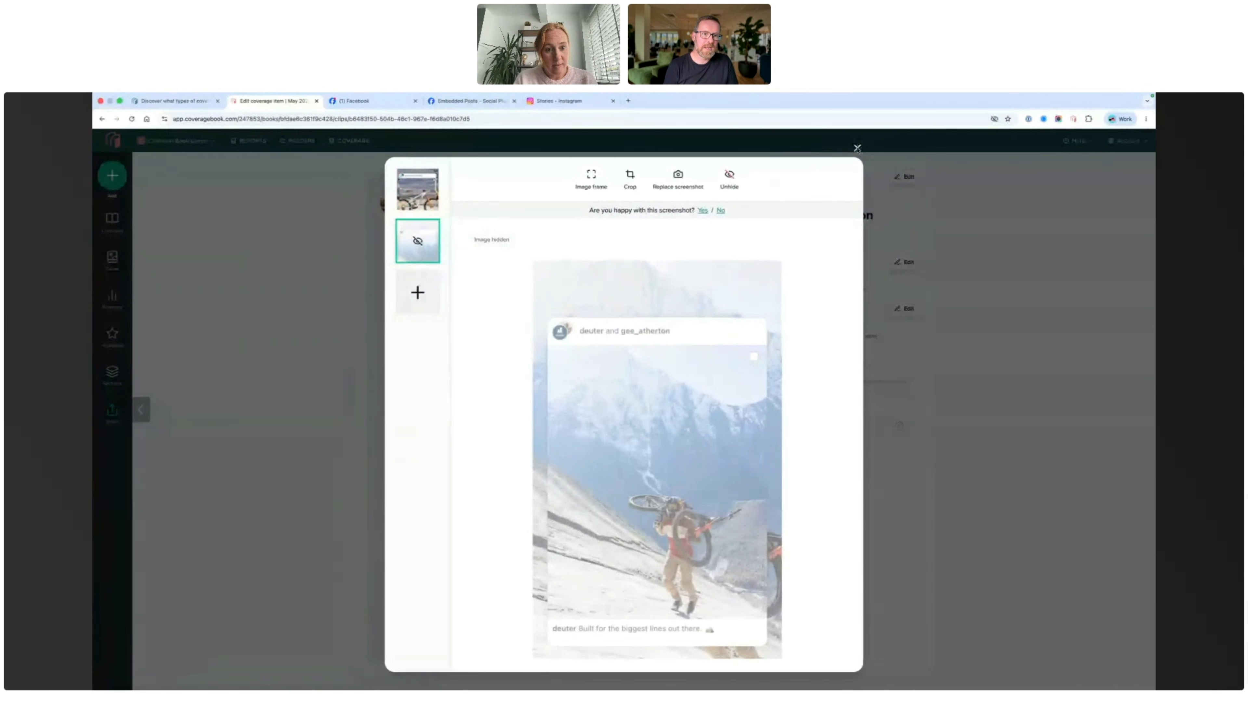
pyautogui.click(857, 146)
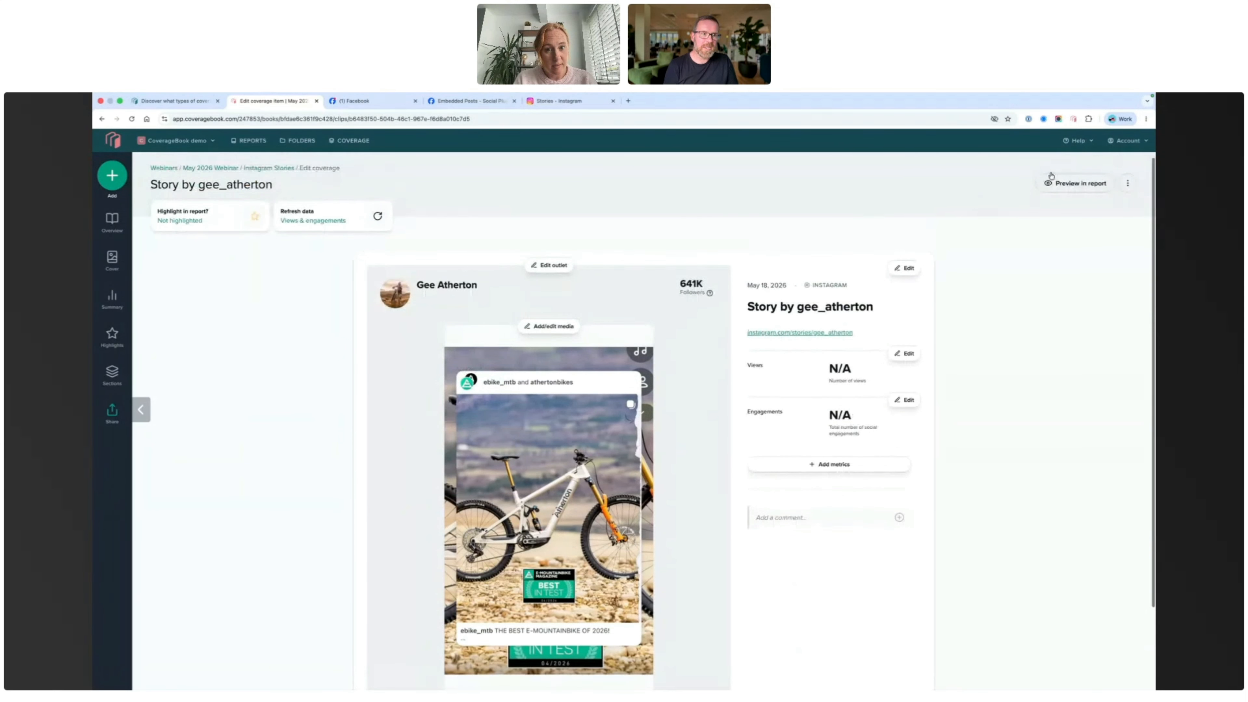
# - Preview the Instagram story piece in the report and look over its displayed screenshot and details
pyautogui.click(1085, 183)
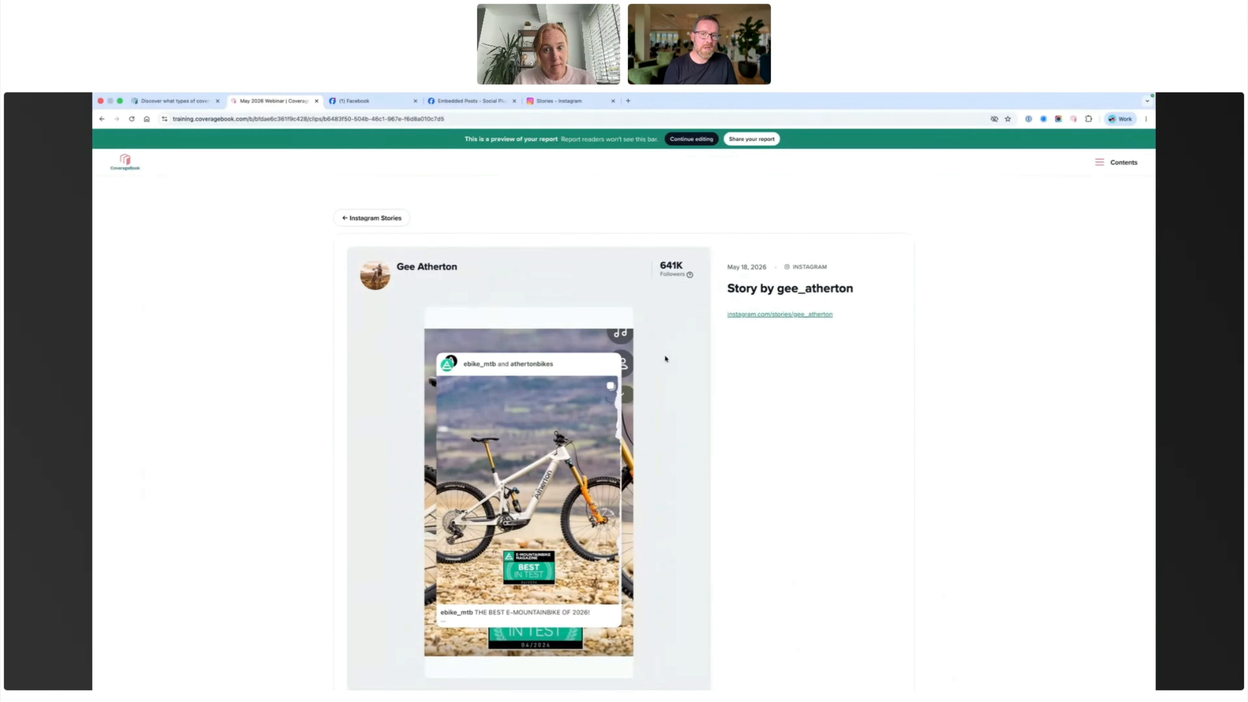
pyautogui.scroll(-5, 661, 393)
pyautogui.scroll(3, 660, 396)
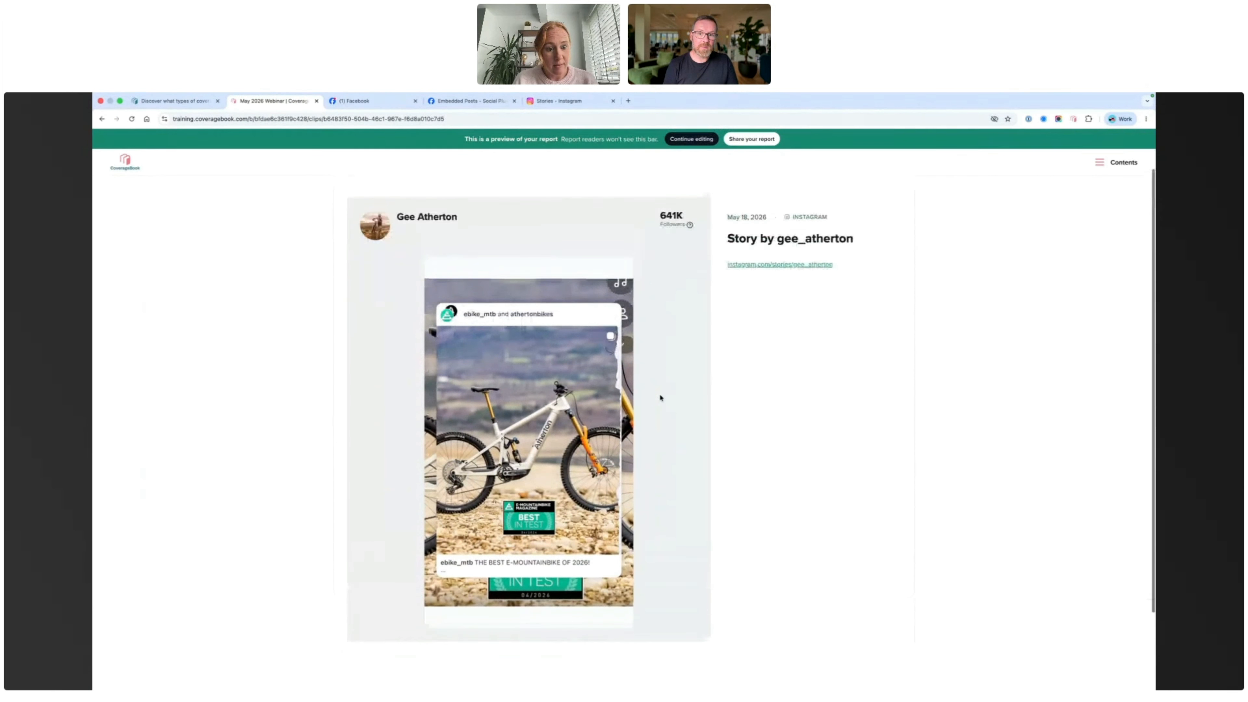
pyautogui.scroll(-3, 660, 397)
pyautogui.scroll(4, 660, 397)
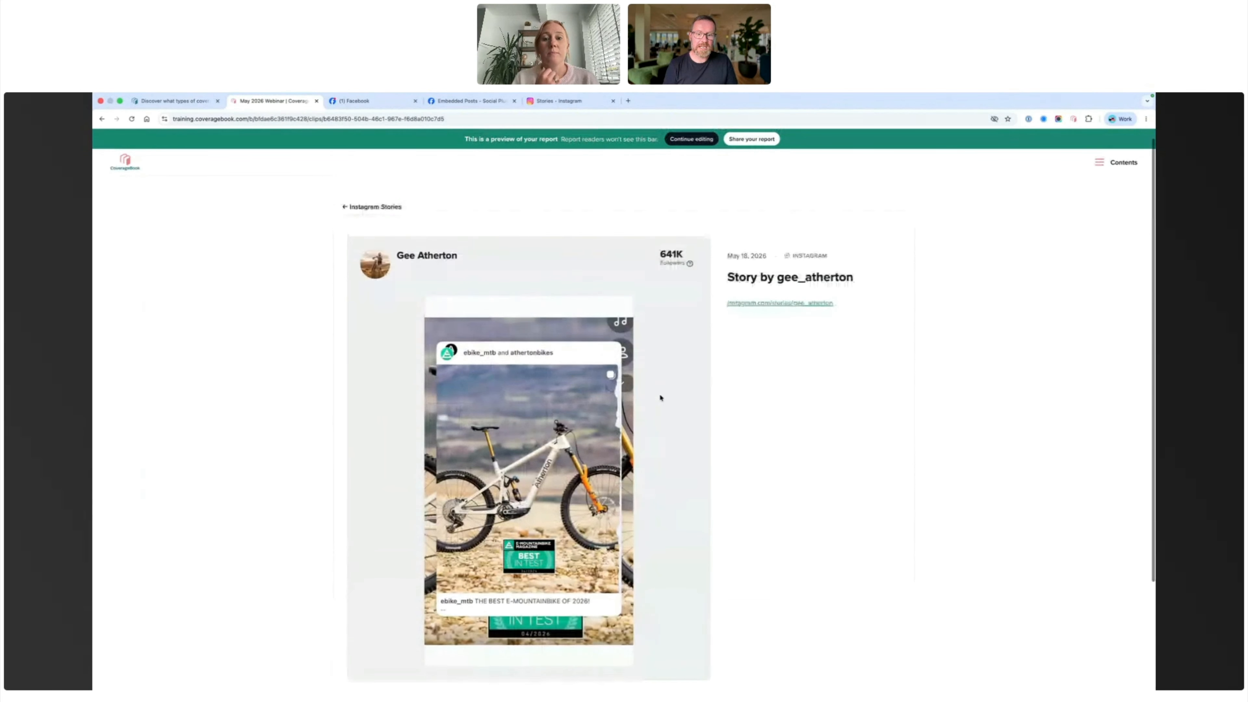
pyautogui.scroll(-2, 660, 397)
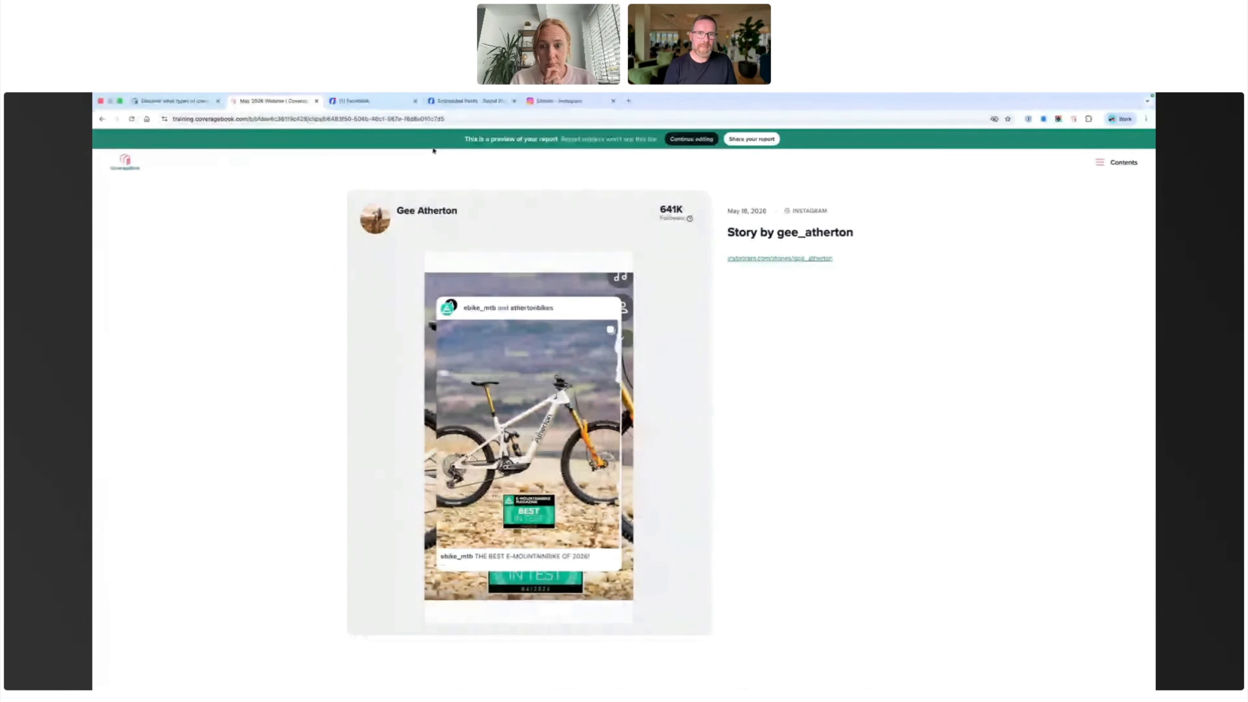
# - Leave the preview to continue editing the May 2026 Webinar report and view the sections on its overview
pyautogui.click(691, 140)
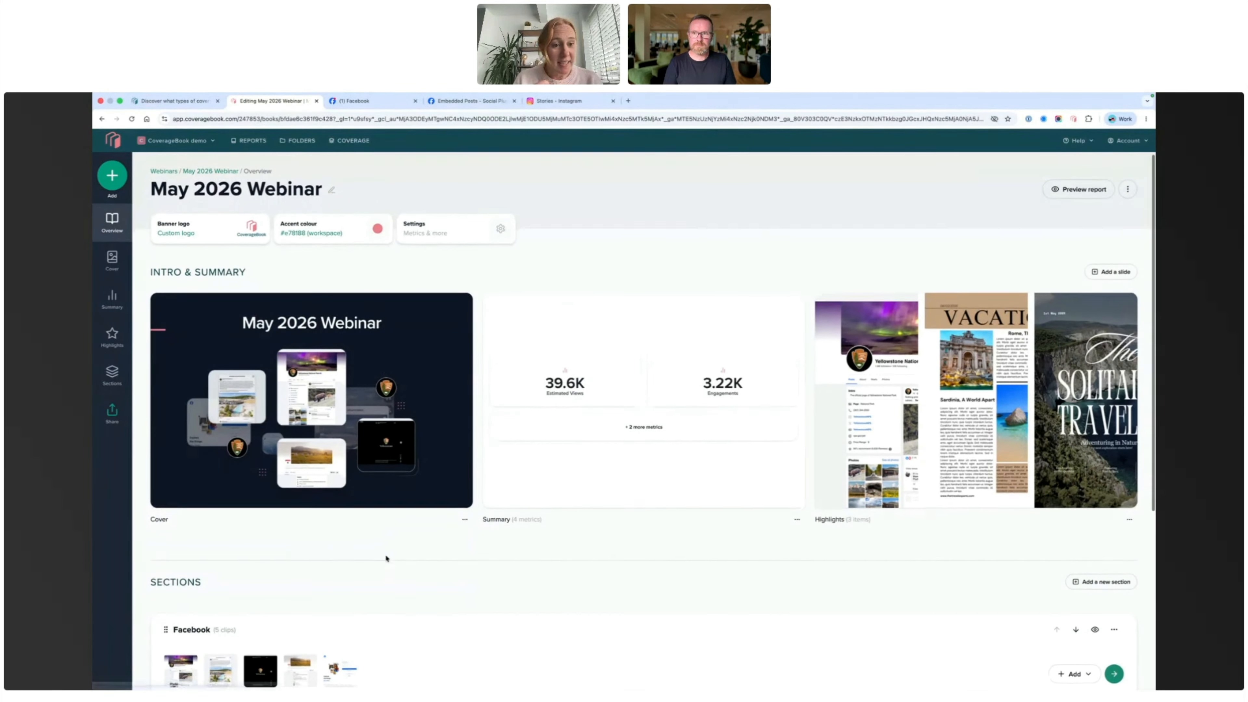
pyautogui.scroll(-2, 385, 558)
pyautogui.scroll(-1, 386, 557)
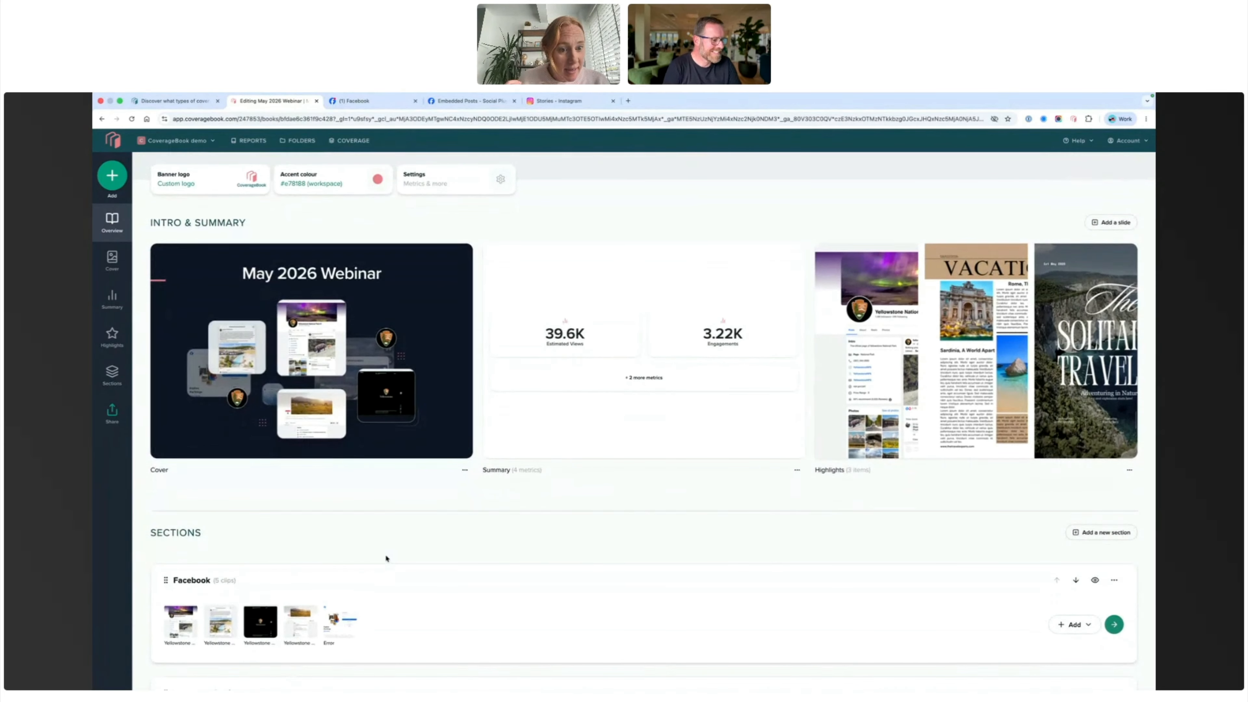